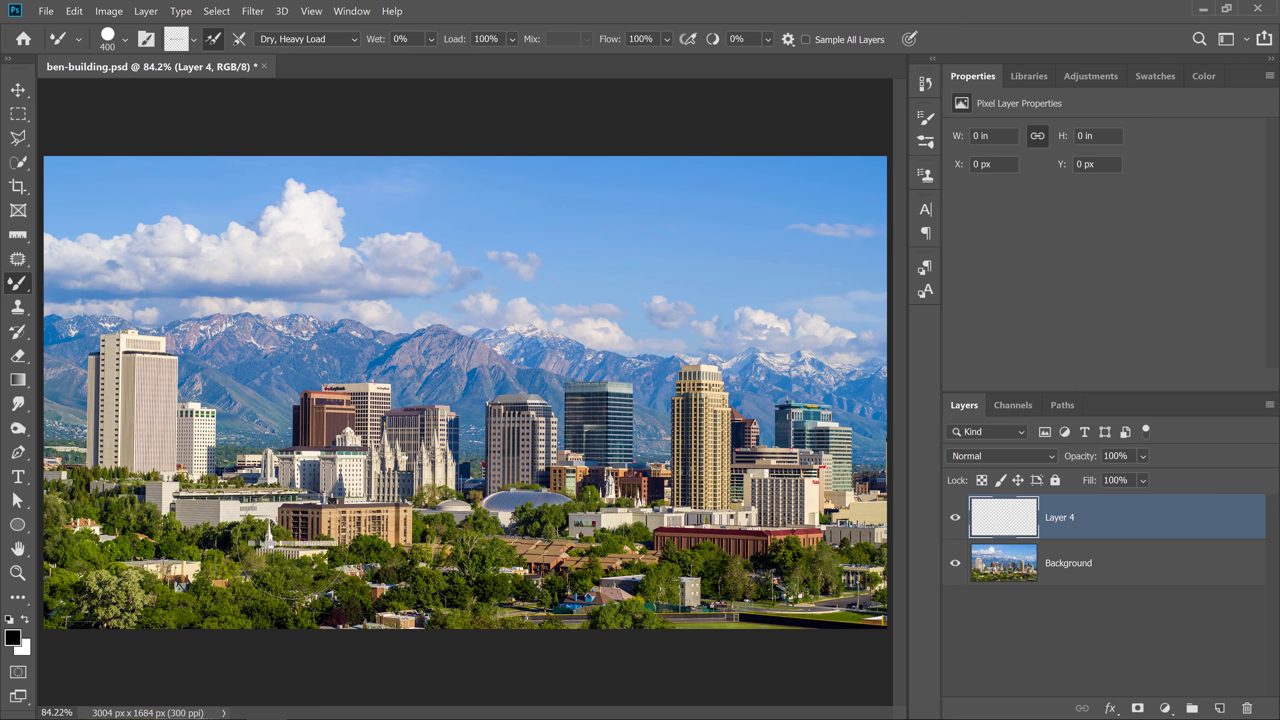
{"action": "left_click_drag", "start_coordinate": [292, 395], "coordinate": [300, 157]}
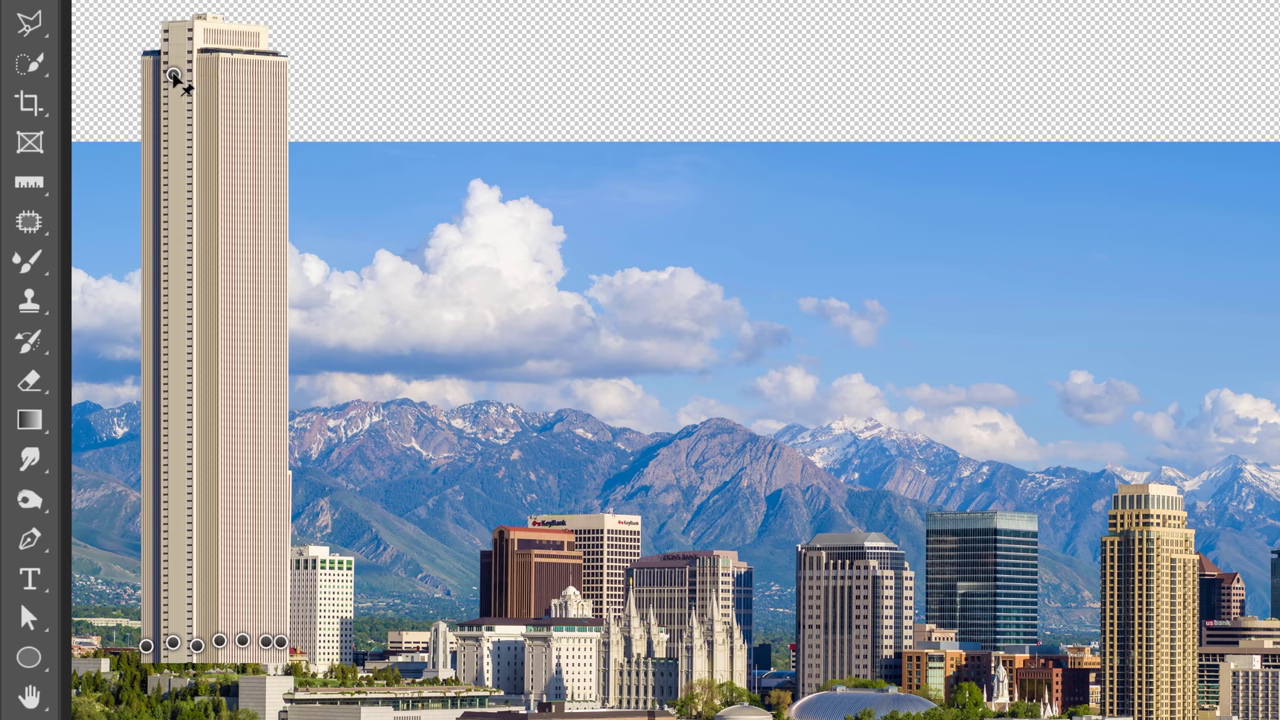
{"action": "left_click_drag", "start_coordinate": [175, 80], "coordinate": [640, 240]}
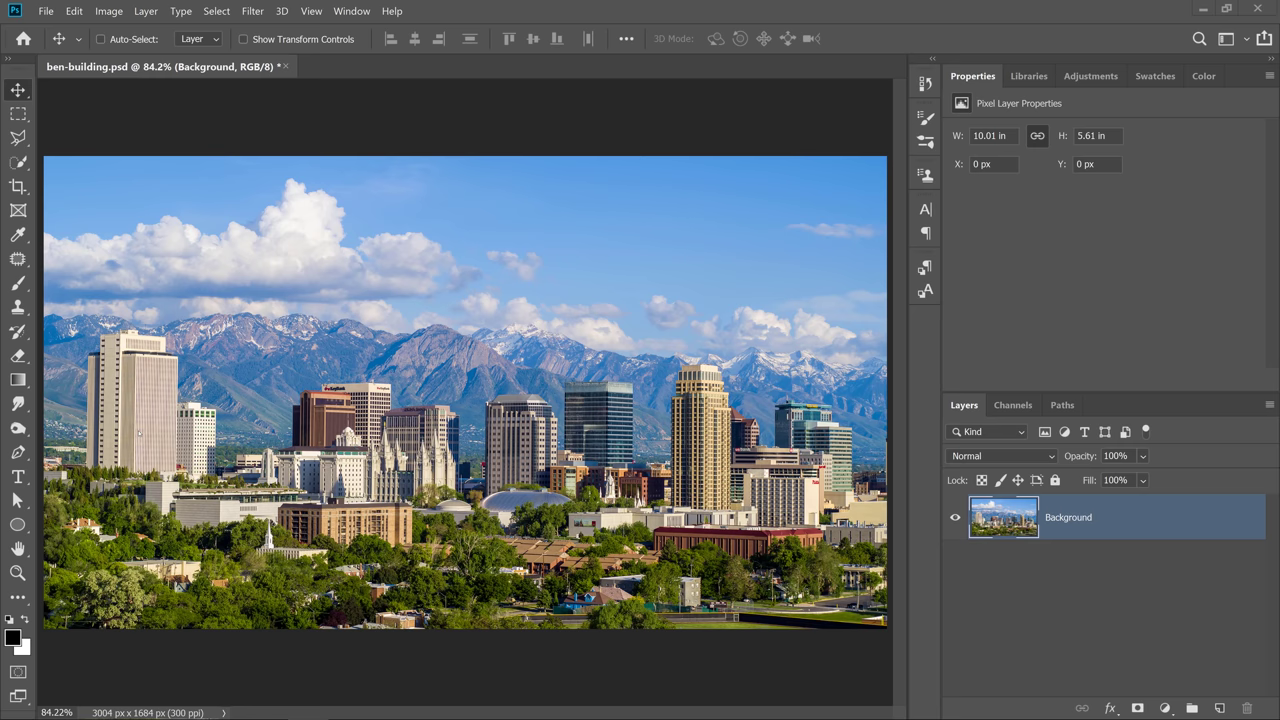
Select a rectangular strip about 1.07 in wide and 0.06 in high across the beige tower's full width, just below its upper ledge.
{"action": "key", "text": "z"}
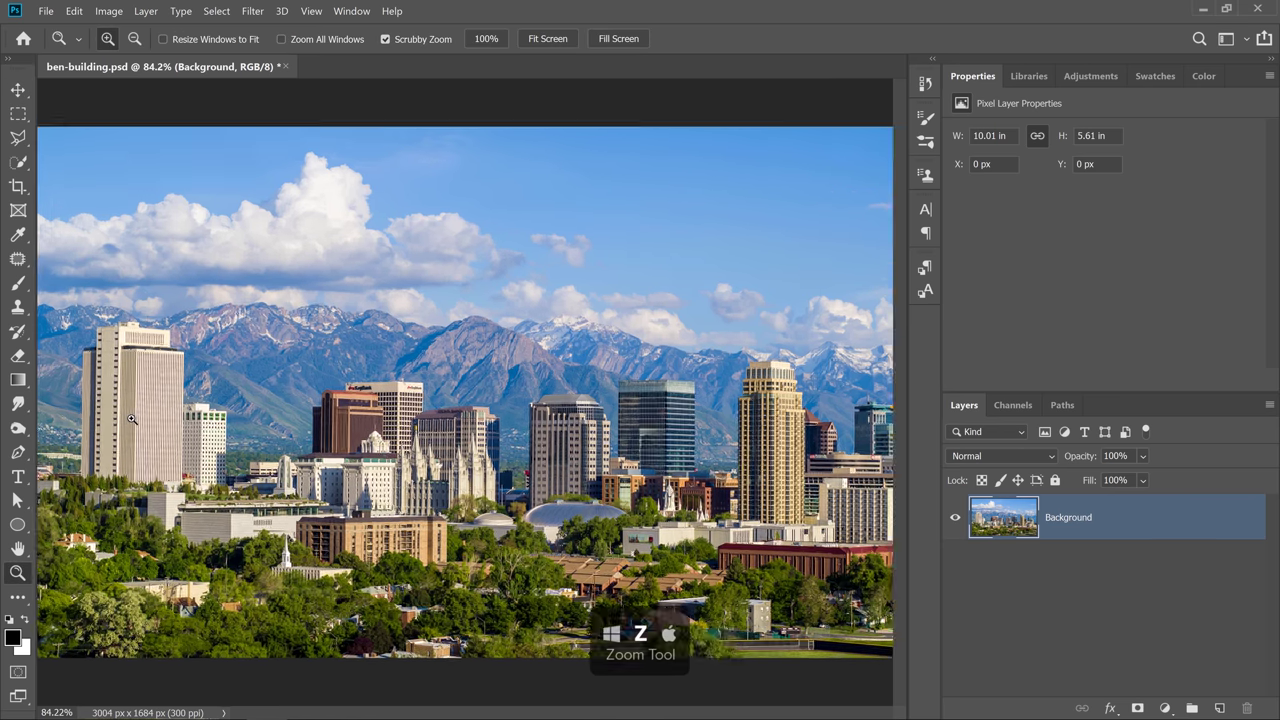
{"action": "left_click_drag", "start_coordinate": [138, 427], "coordinate": [287, 447]}
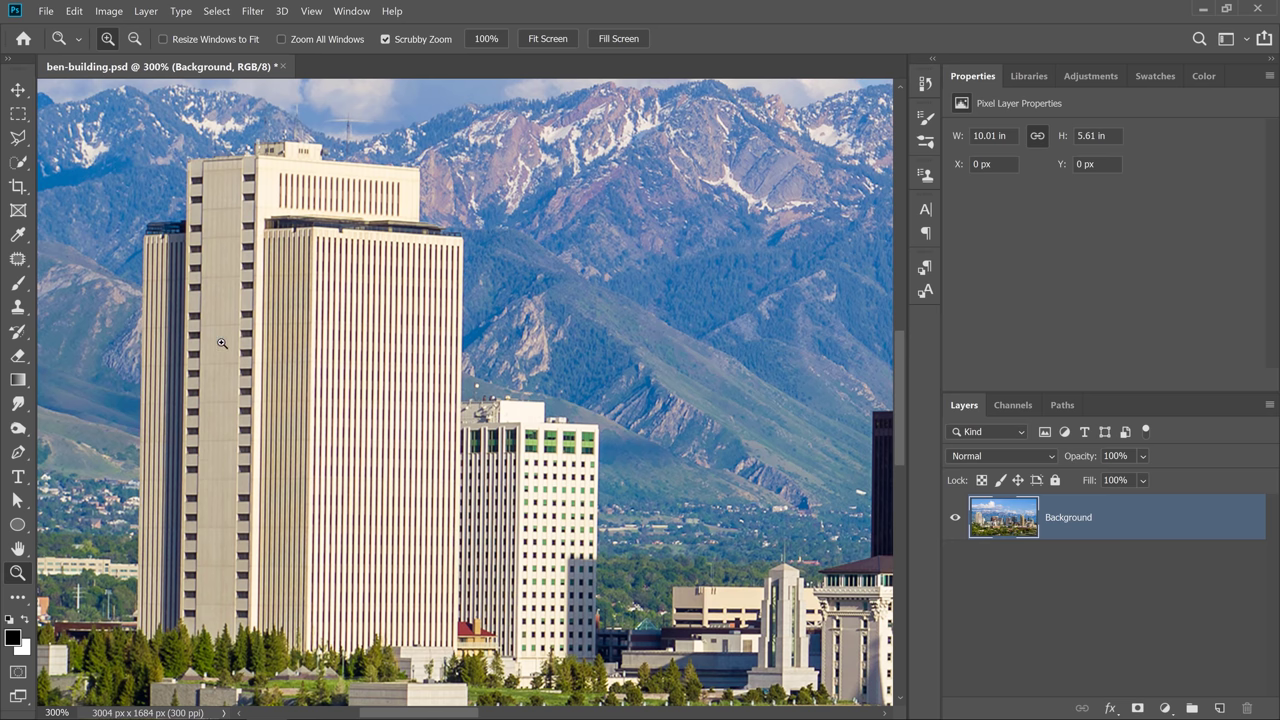
{"action": "left_click_drag", "start_coordinate": [195, 340], "coordinate": [206, 360]}
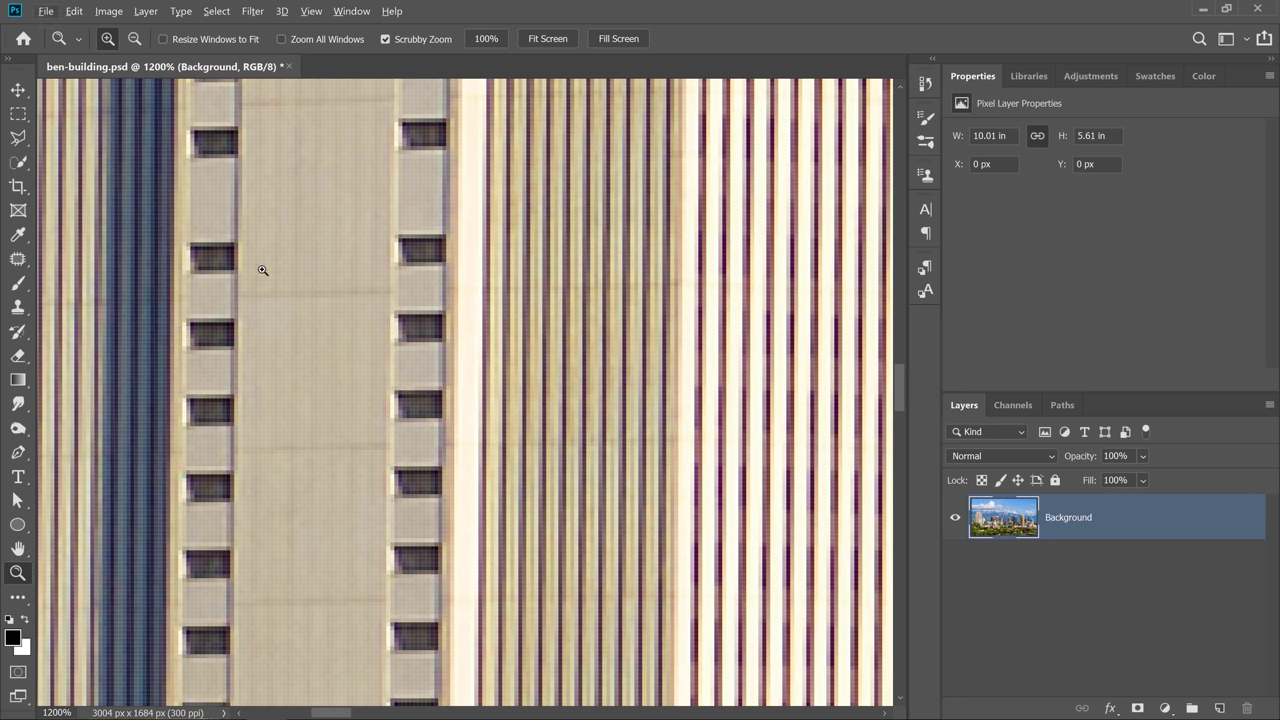
{"action": "left_click_drag", "start_coordinate": [262, 270], "coordinate": [260, 274]}
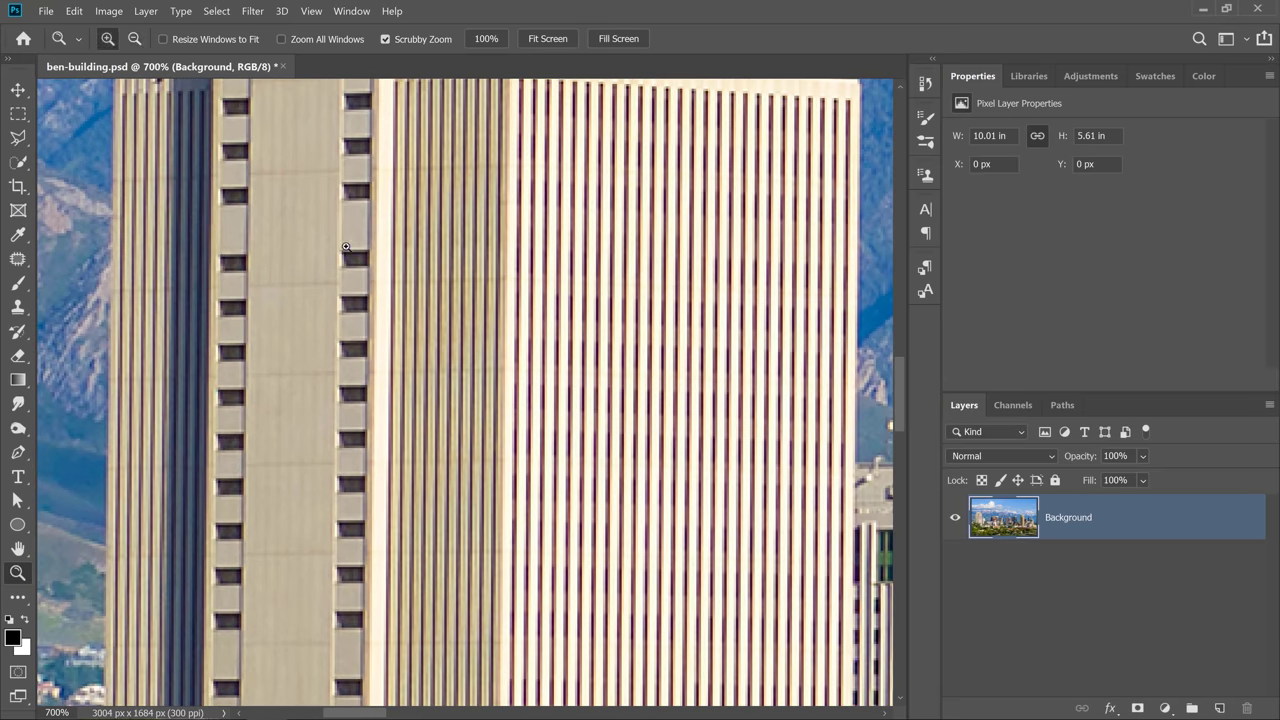
{"action": "key", "text": "space"}
{"action": "left_click_drag", "start_coordinate": [359, 183], "coordinate": [340, 329]}
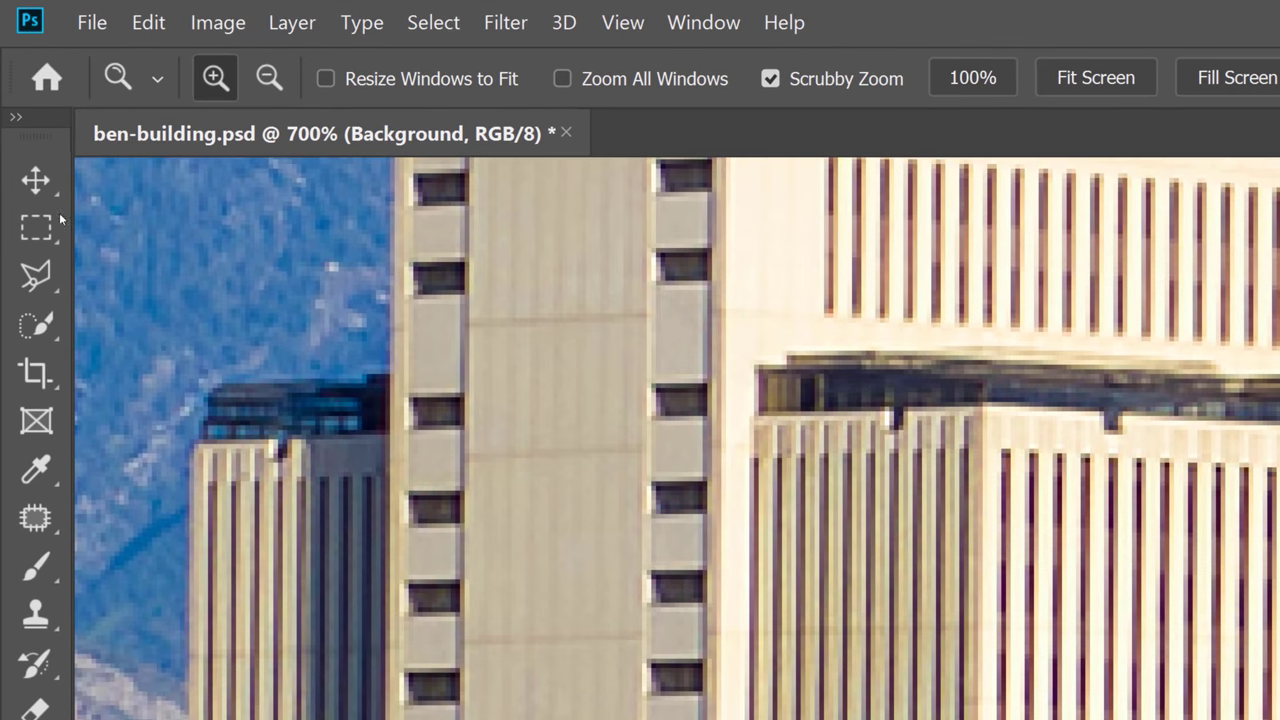
{"action": "left_click", "coordinate": [20, 130]}
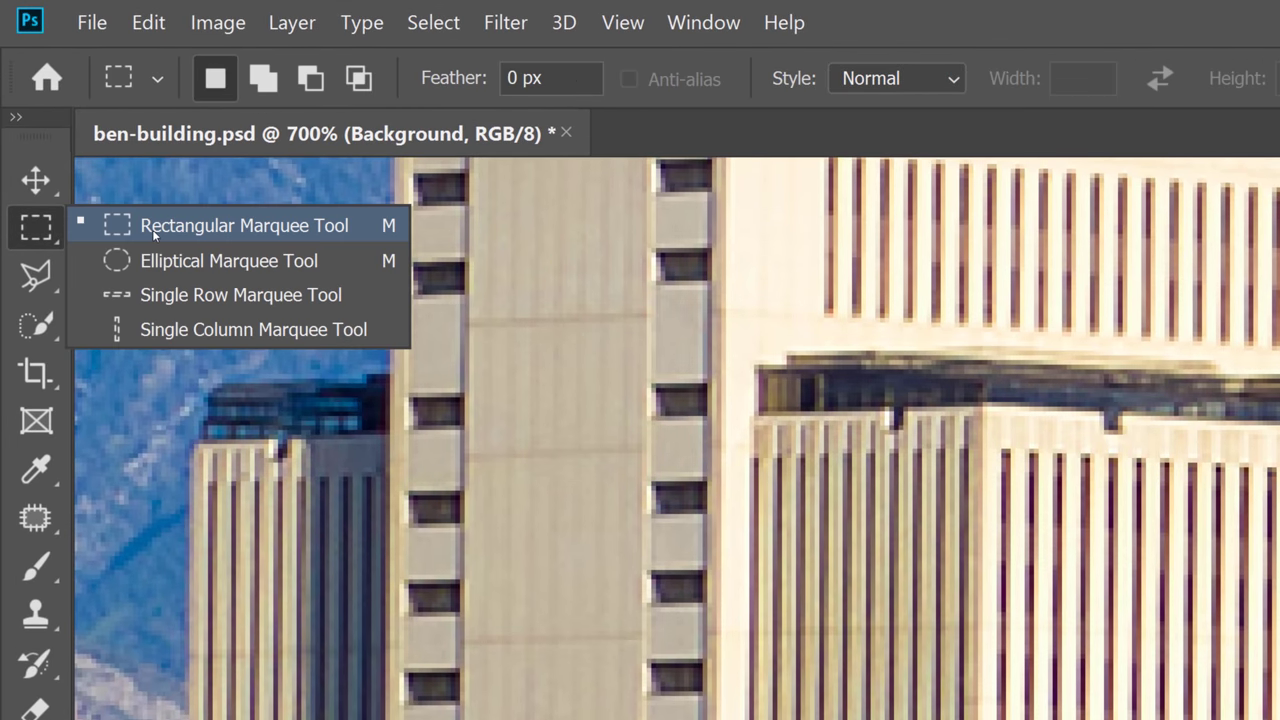
{"action": "left_click", "coordinate": [153, 230]}
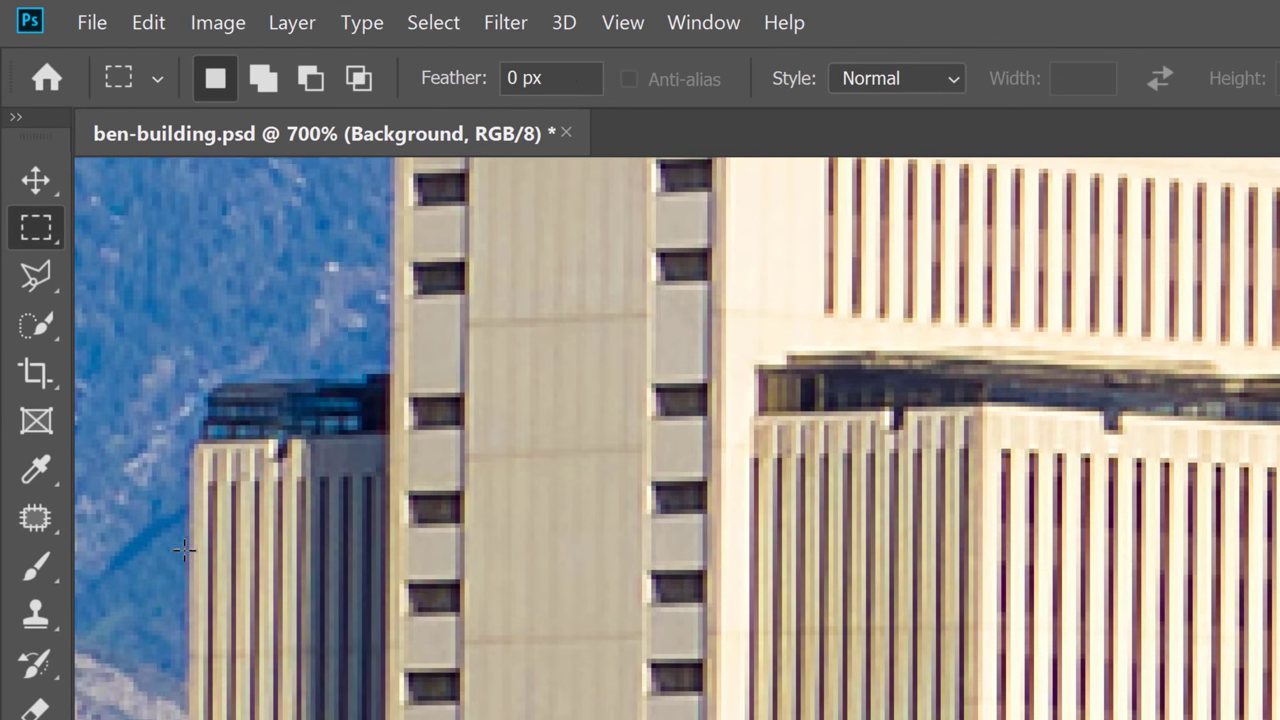
{"action": "left_click_drag", "start_coordinate": [190, 547], "coordinate": [1279, 719]}
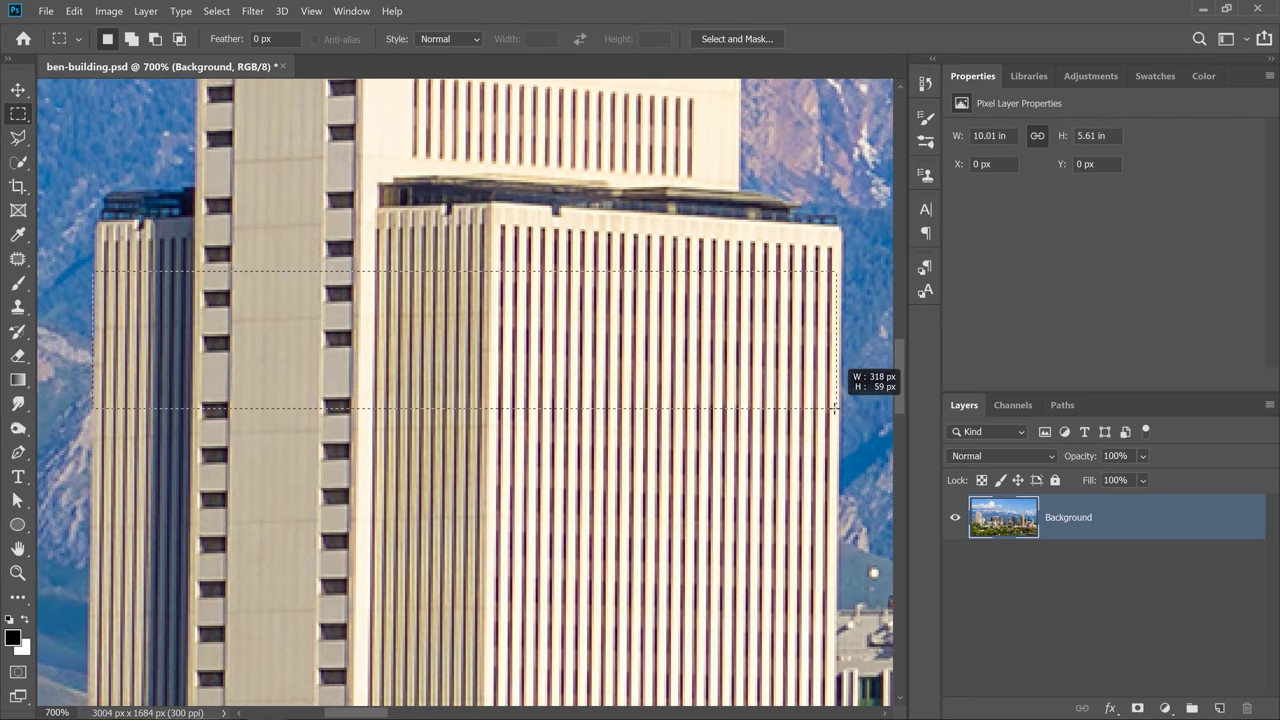
{"action": "left_click_drag", "start_coordinate": [835, 408], "coordinate": [428, 312]}
{"action": "key", "text": "space"}
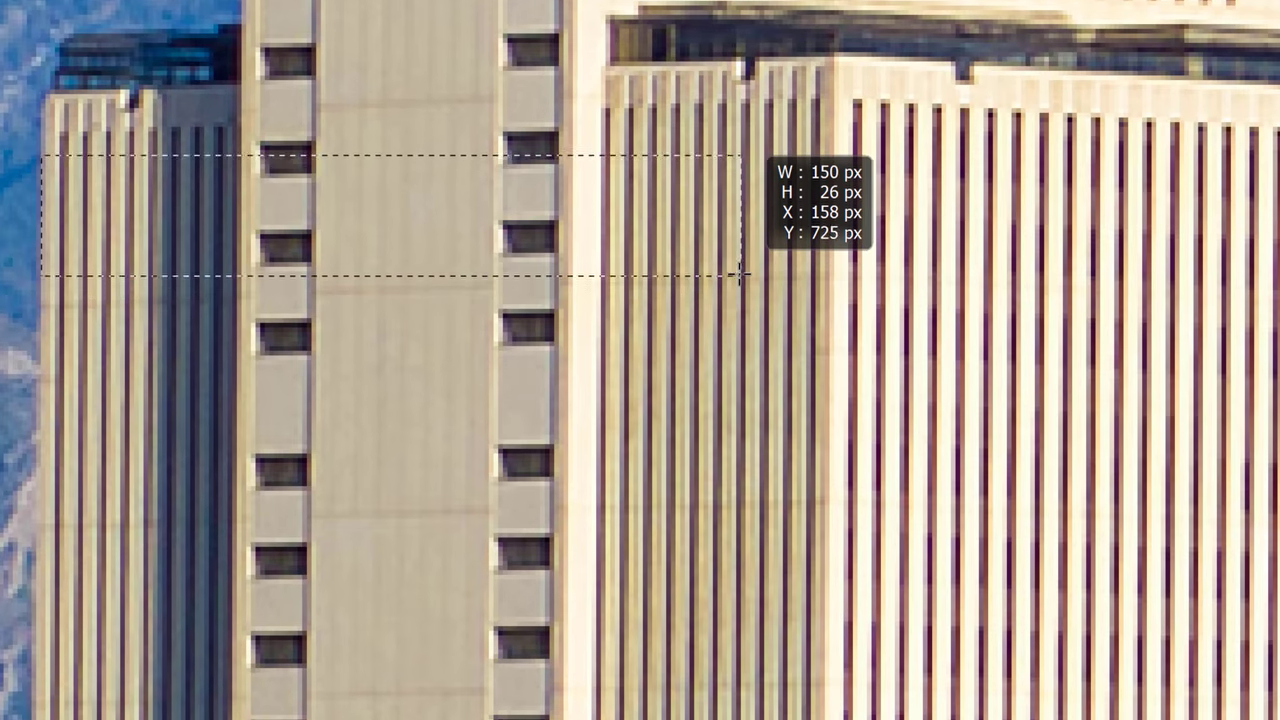
{"action": "left_click_drag", "start_coordinate": [740, 273], "coordinate": [763, 228]}
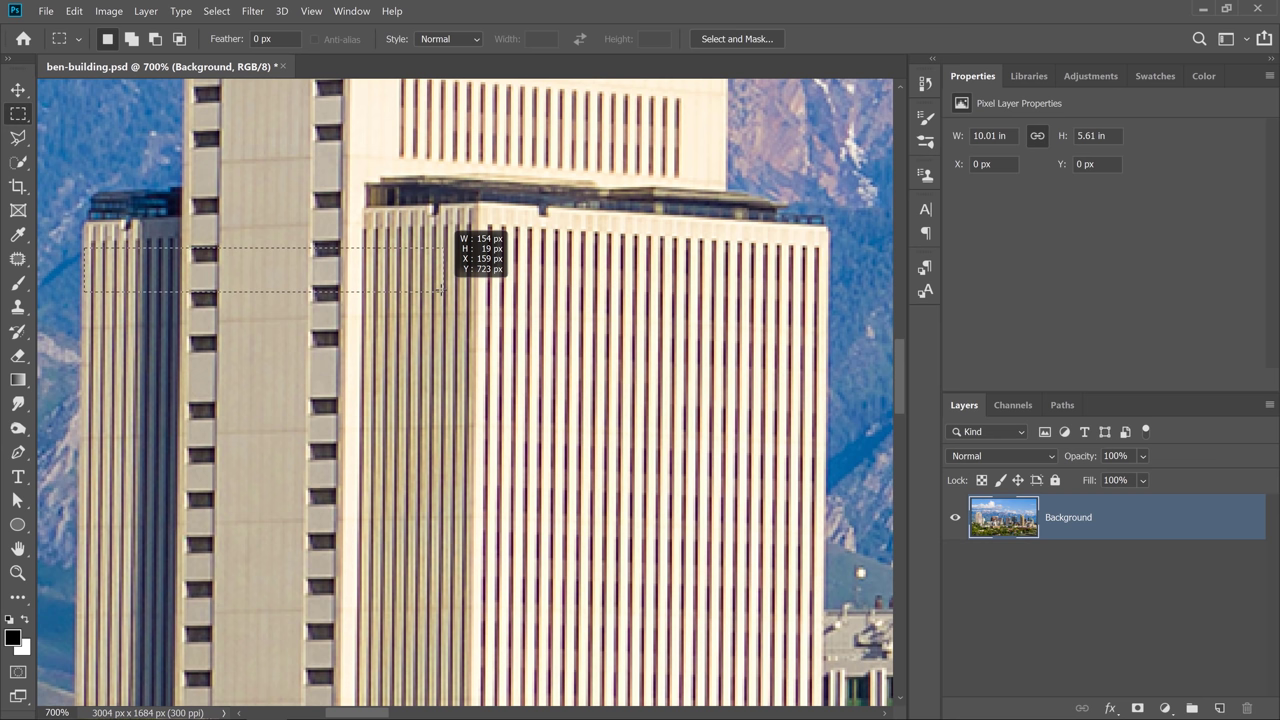
{"action": "left_click_drag", "start_coordinate": [763, 228], "coordinate": [765, 229]}
{"action": "left_click_drag", "start_coordinate": [440, 290], "coordinate": [828, 288]}
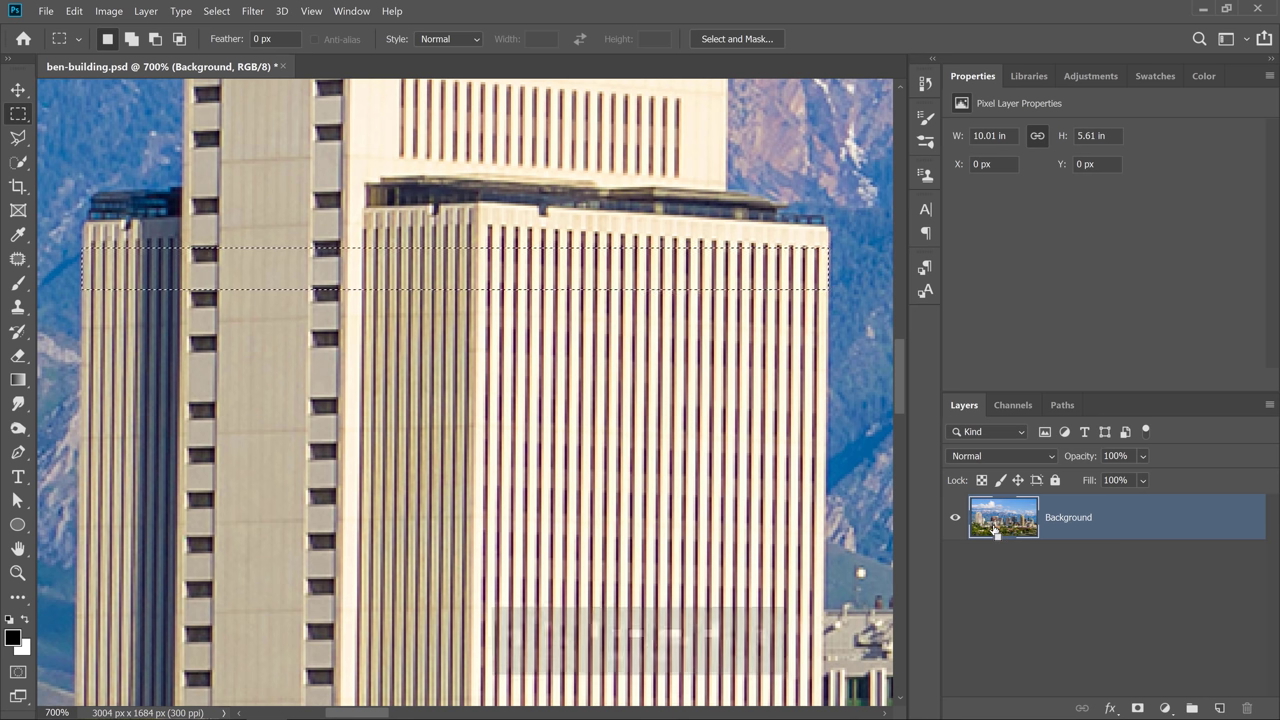
Copy the selected tower strip onto a new layer and hide the Background layer.
{"action": "key", "text": "ctrl+j"}
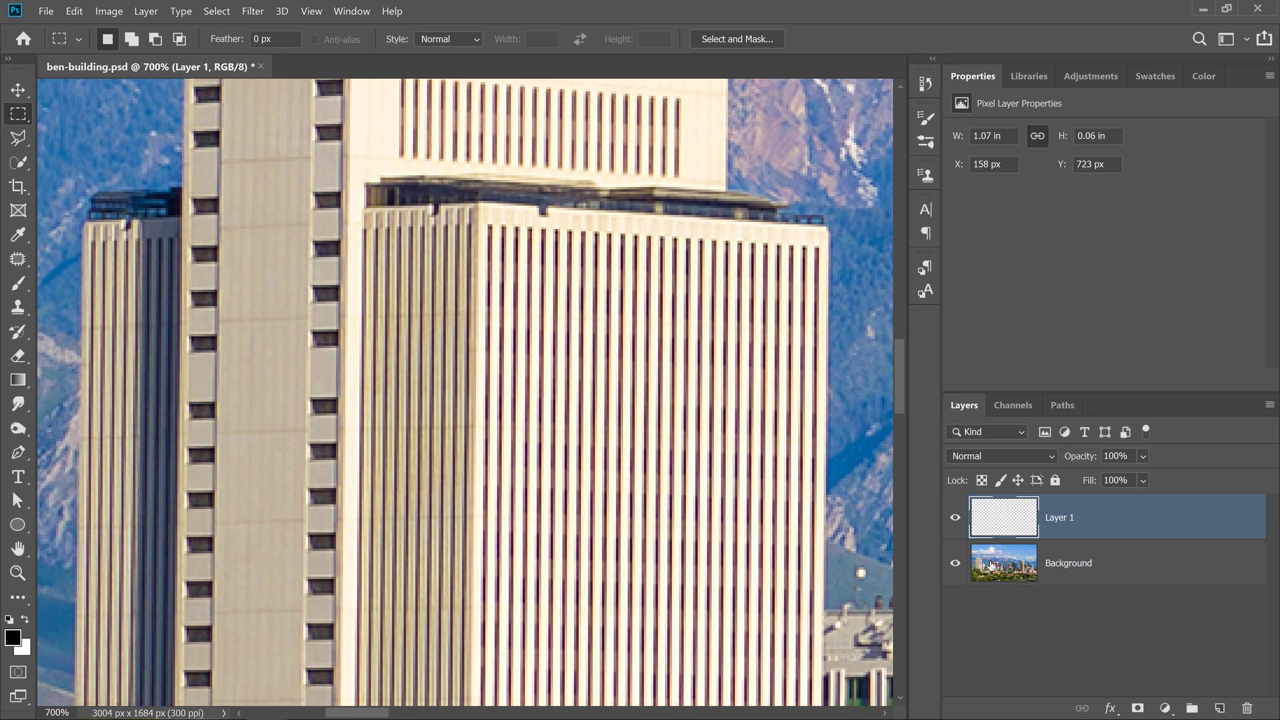
{"action": "left_click", "coordinate": [954, 564]}
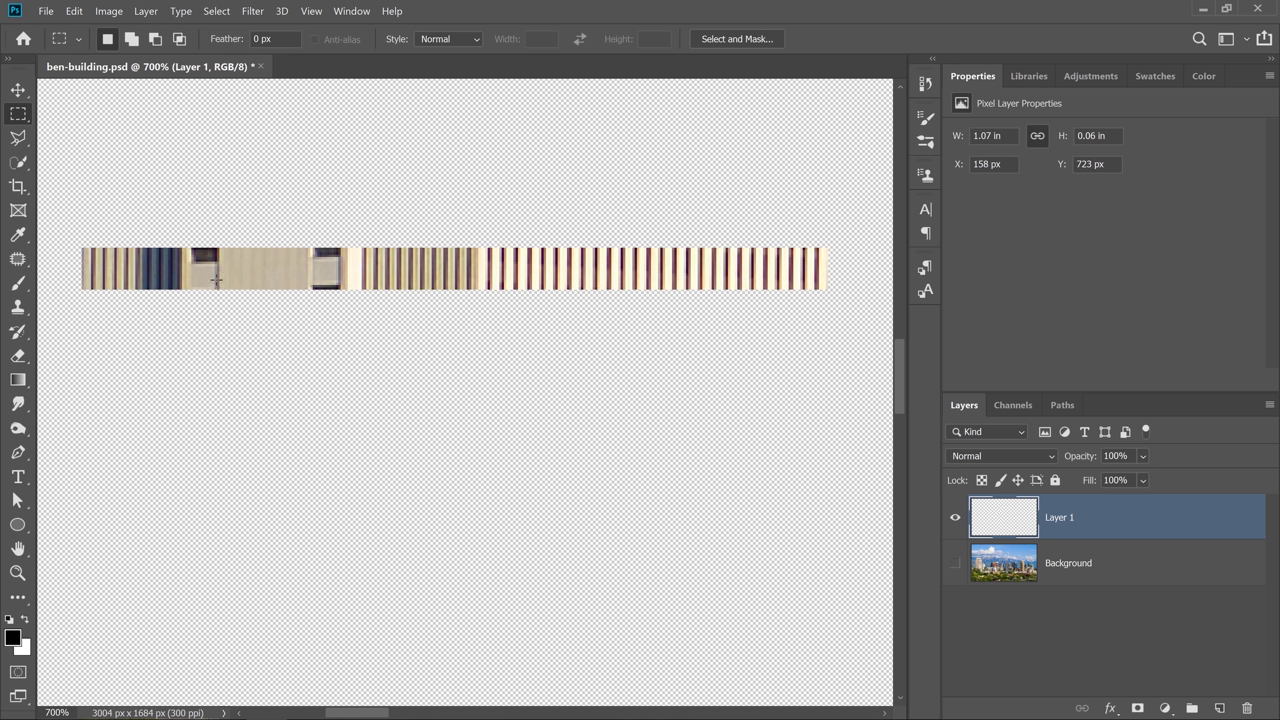
{"action": "left_click", "coordinate": [955, 563]}
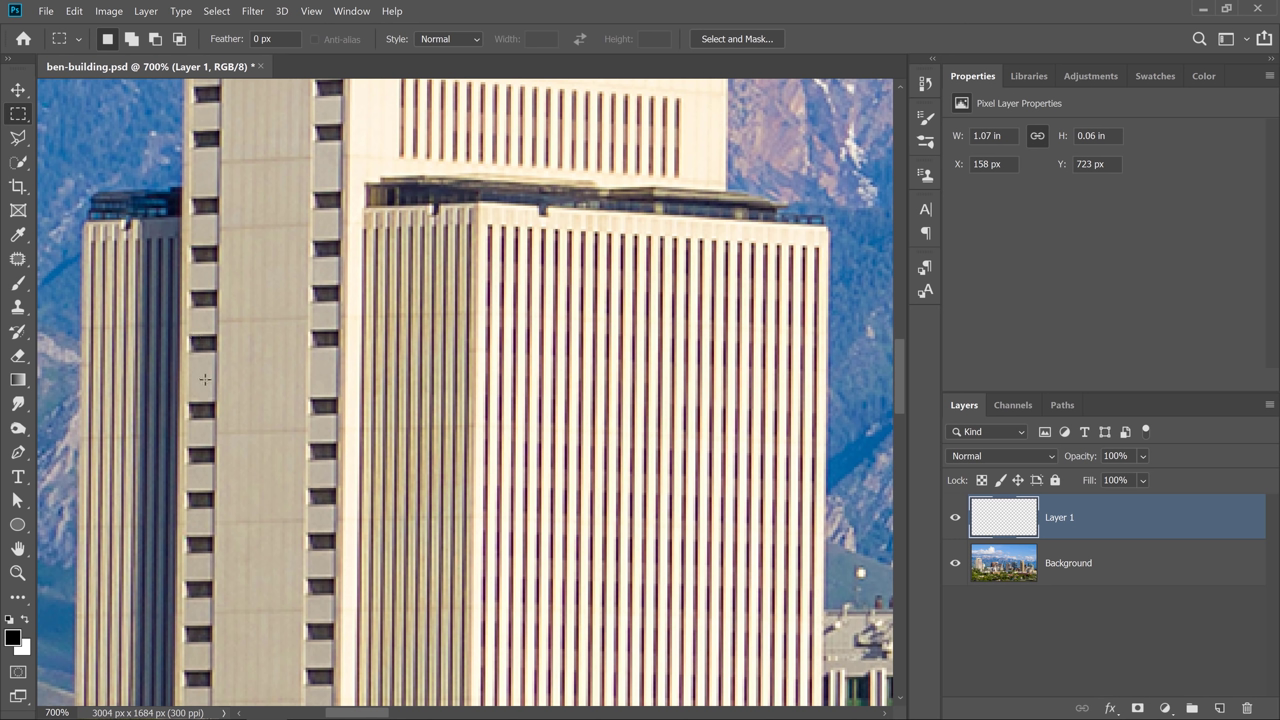
{"action": "left_click", "coordinate": [955, 563]}
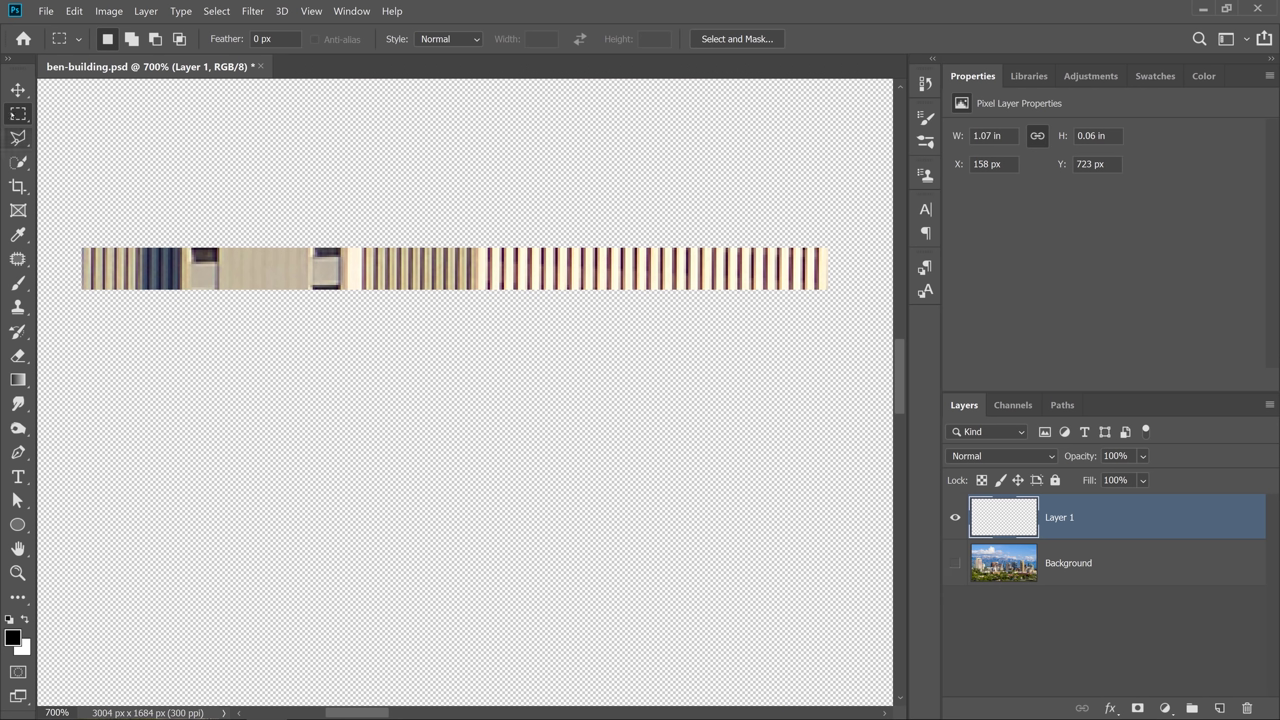
Try stacking separate duplicate layers of the strip upward by hand, and undo the copies.
{"action": "key", "text": "v"}
{"action": "key", "text": "alt"}
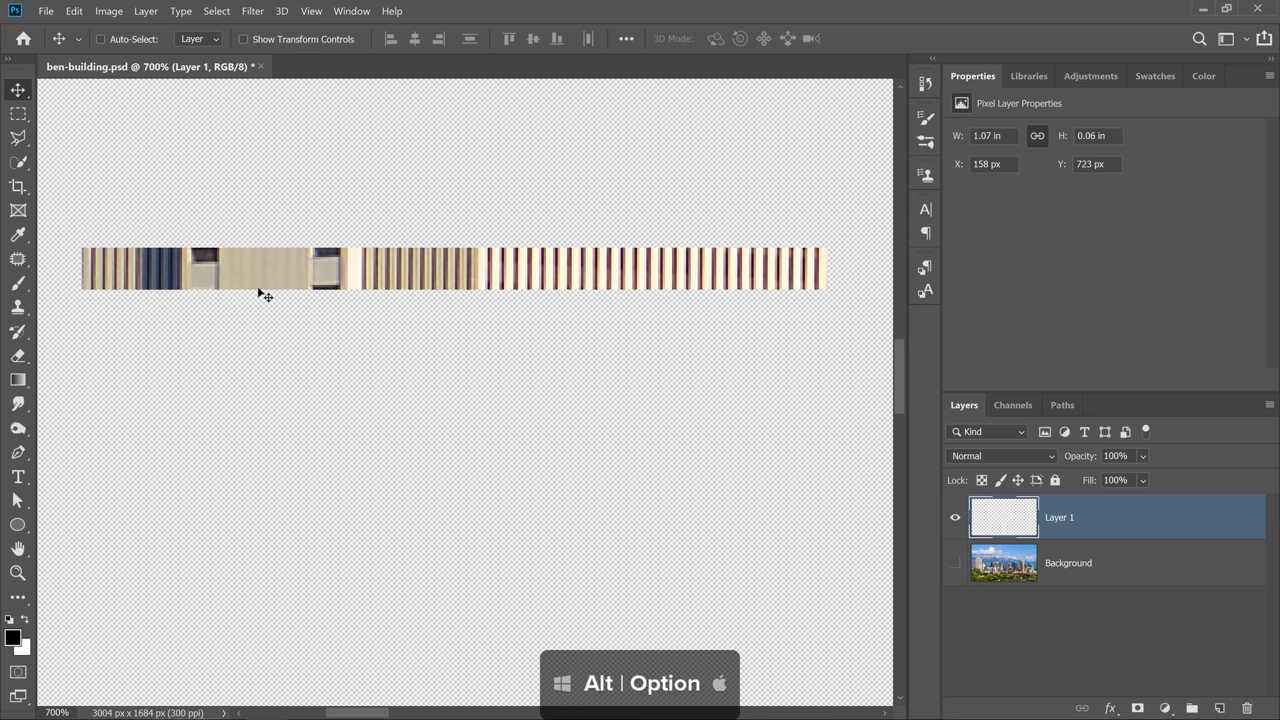
{"action": "left_click_drag", "start_coordinate": [269, 276], "coordinate": [252, 143]}
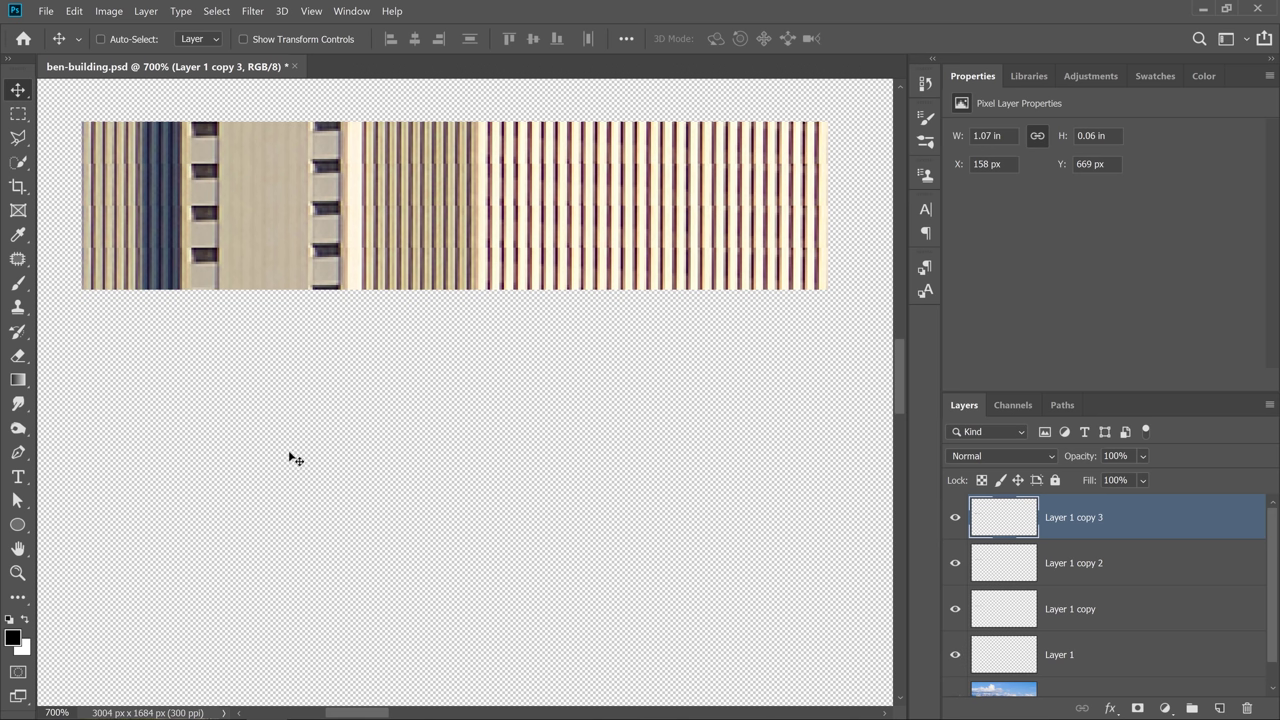
{"action": "key", "text": "ctrl+z"}
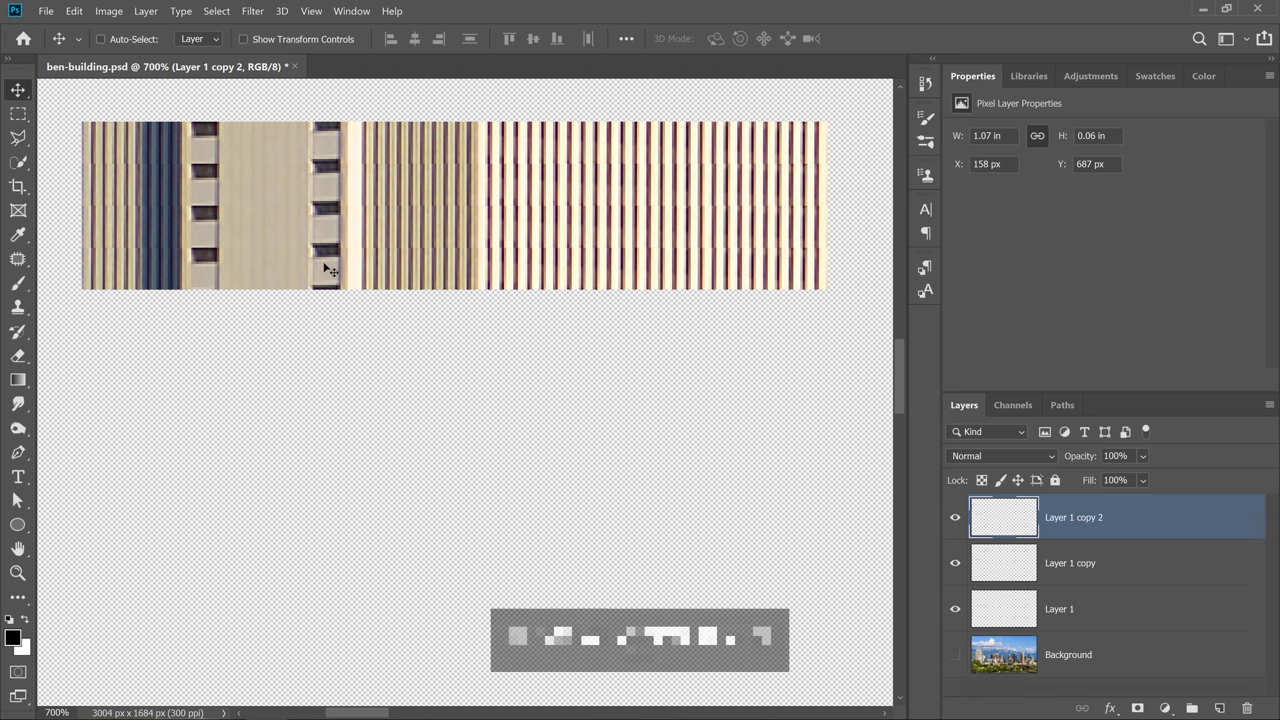
{"action": "key", "text": "ctrl+z"}
{"action": "key", "text": "ctrl+z"}
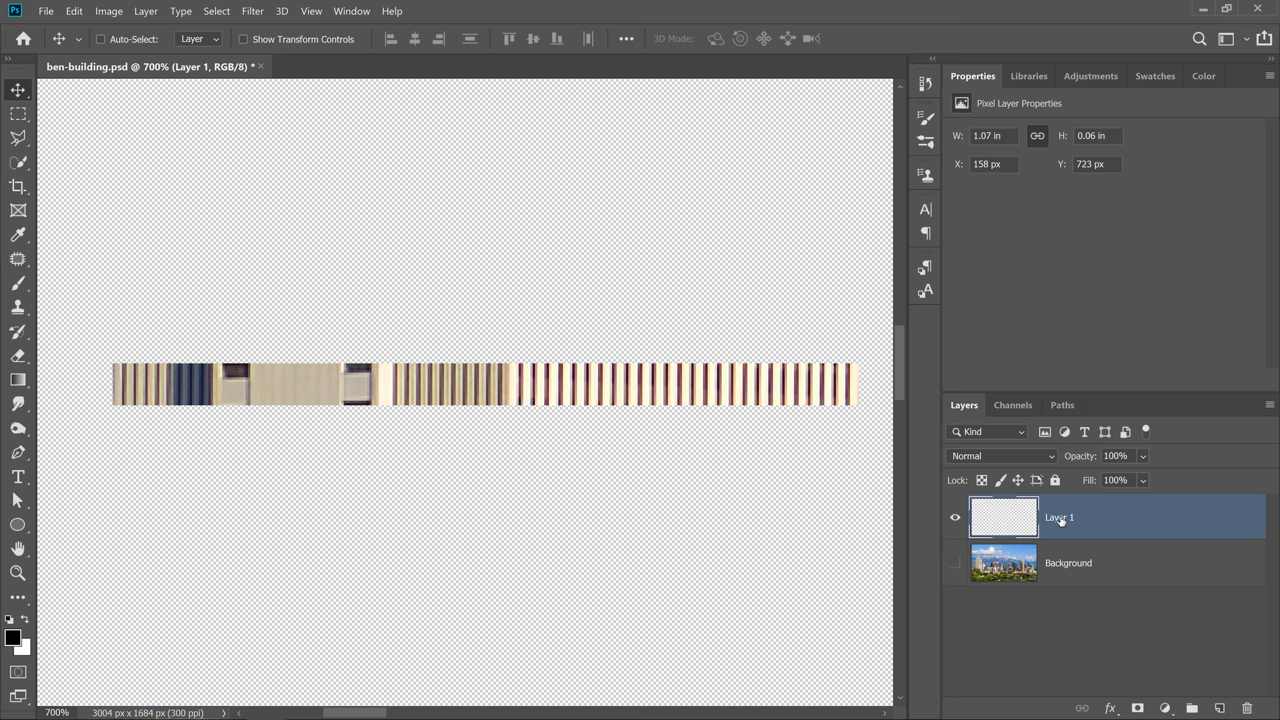
Duplicate Layer 1 and load the copied strip's outline as a selection.
{"action": "key", "text": "ctrl"}
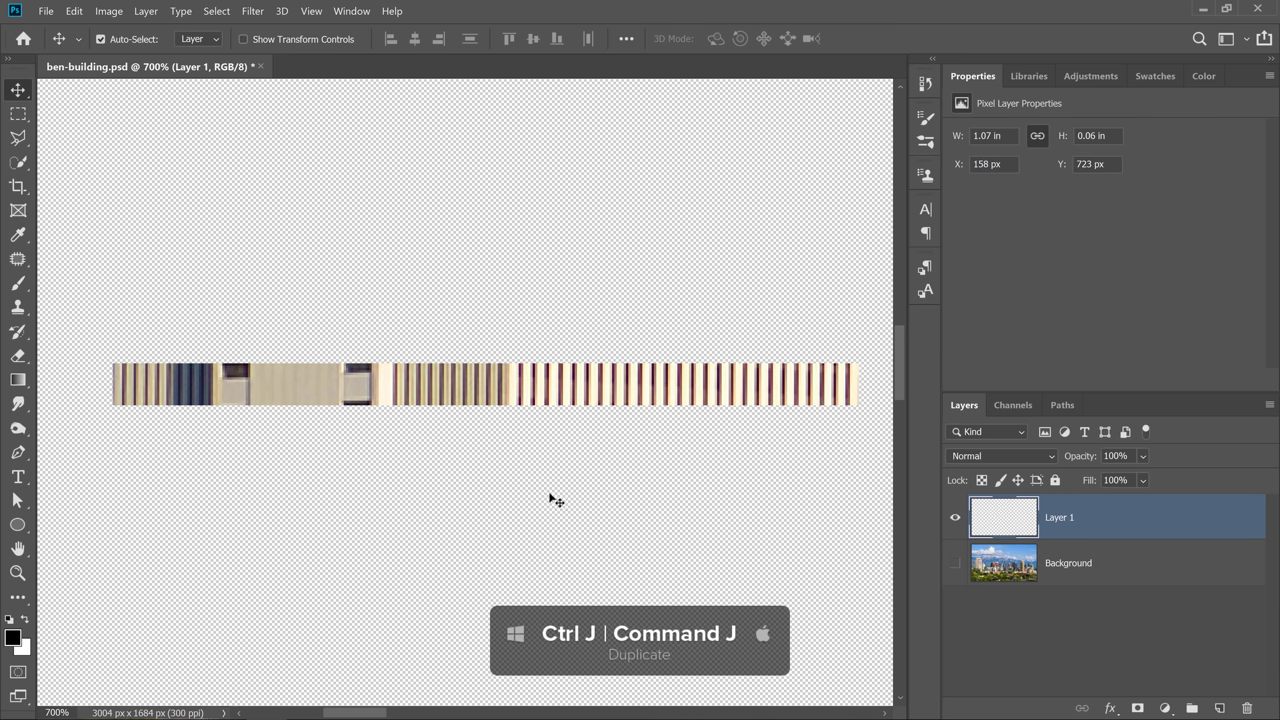
{"action": "key", "text": "ctrl+j"}
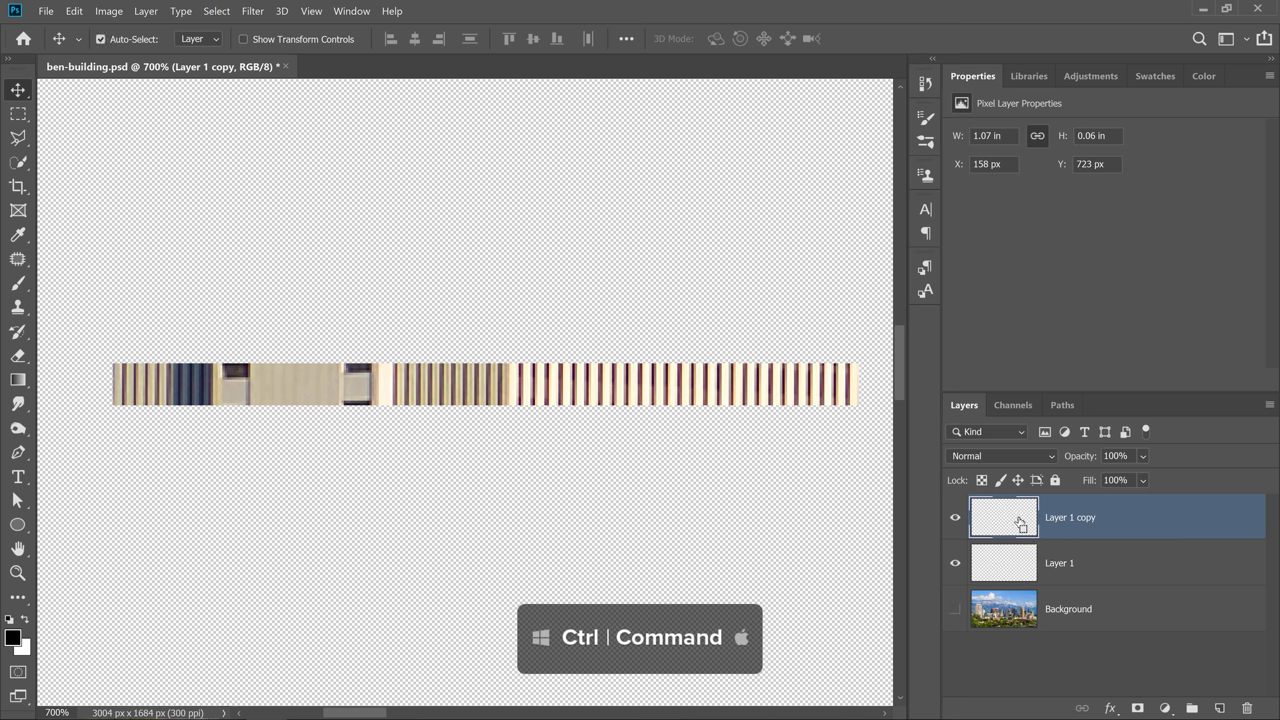
{"action": "left_click", "coordinate": [1009, 521], "text": "ctrl"}
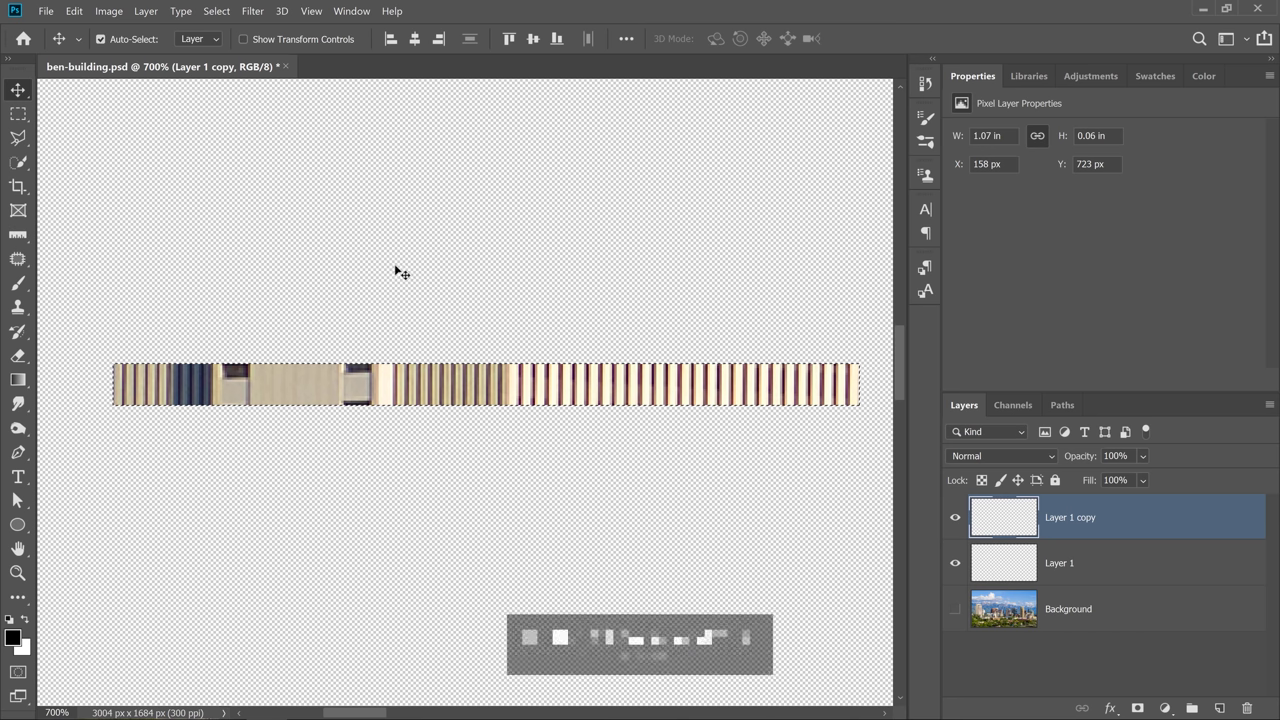
Move the selected strip copy up 18 px with Free Transform so it sits directly above the original strip.
{"action": "key", "text": "ctrl+t"}
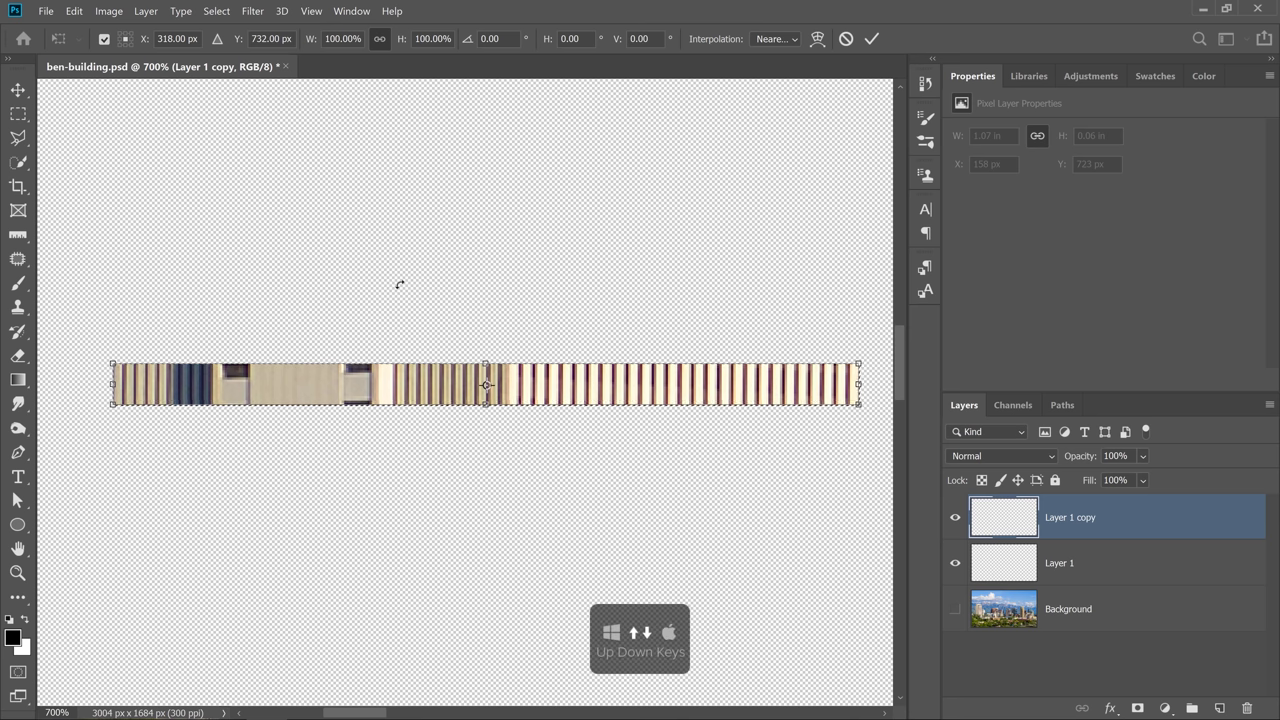
{"action": "key", "text": "Up"}
{"action": "key", "text": "Up"}
{"action": "key", "text": "Up"}
{"action": "key", "text": "Up"}
{"action": "key", "text": "Up"}
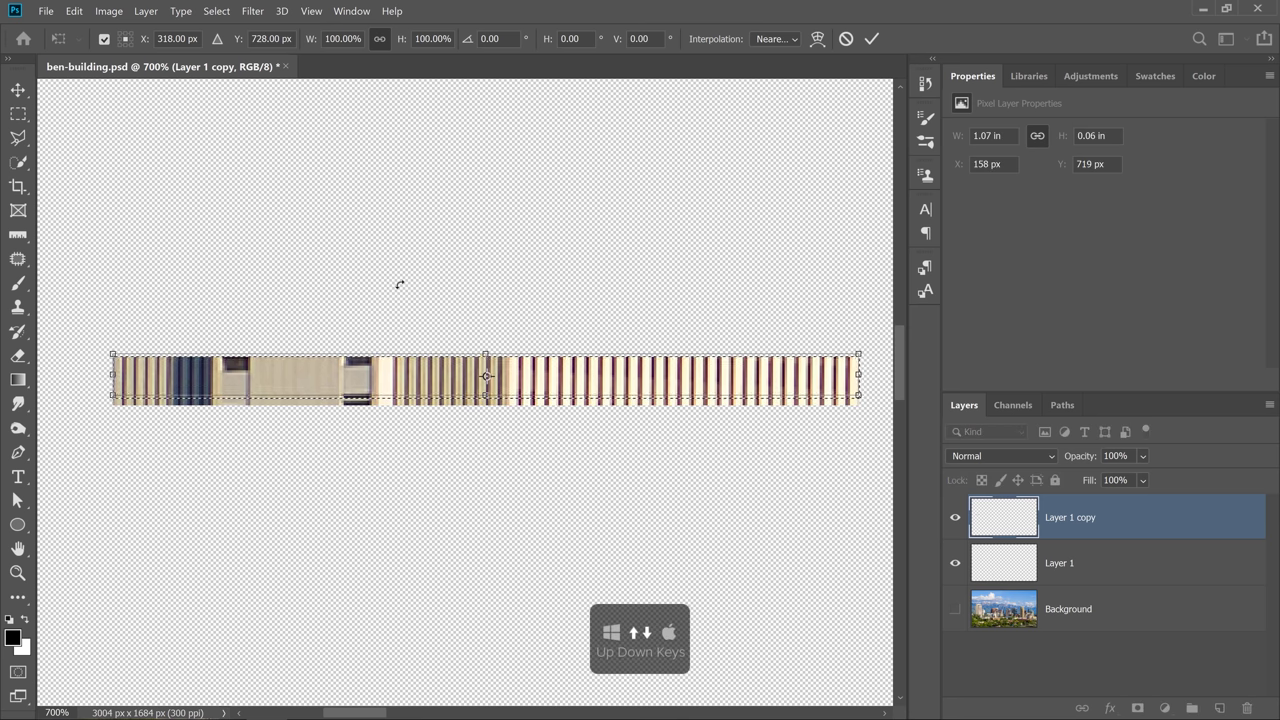
{"action": "key", "text": "Up"}
{"action": "key", "text": "Up"}
{"action": "key", "text": "Up"}
{"action": "key", "text": "Up"}
{"action": "key", "text": "Up"}
{"action": "key", "text": "Up"}
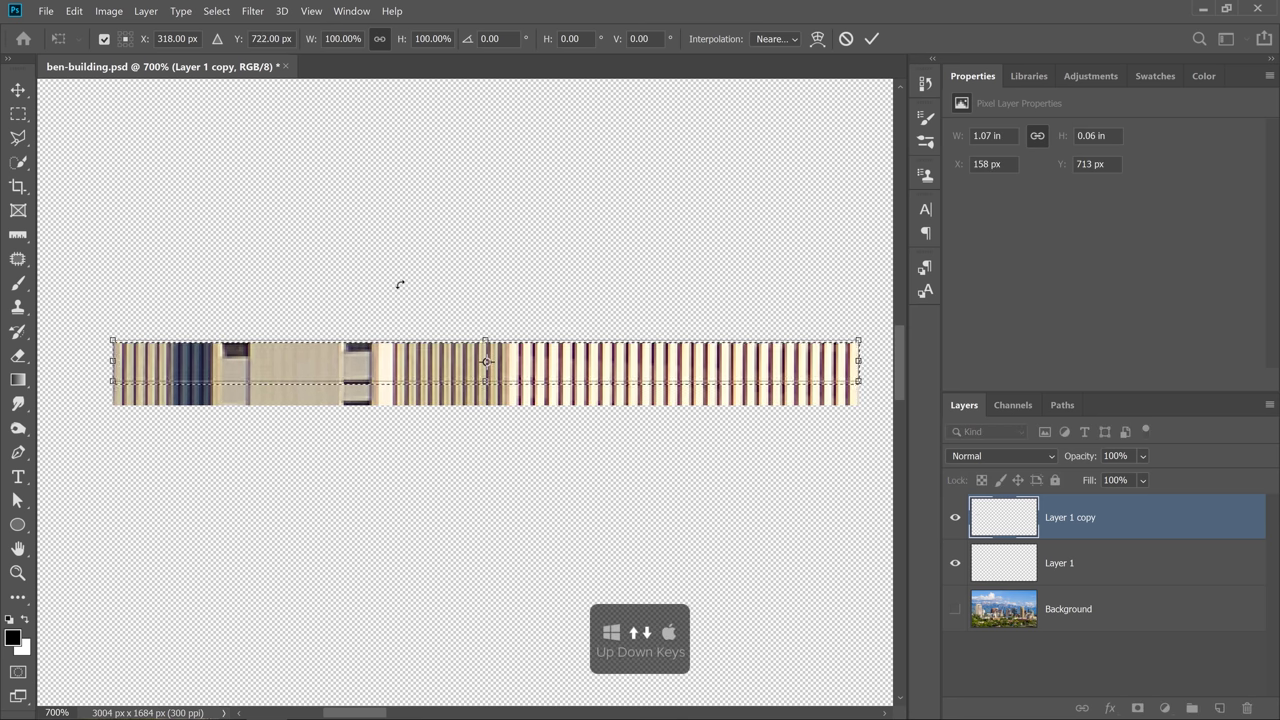
{"action": "key", "text": "Up"}
{"action": "key", "text": "Up"}
{"action": "key", "text": "Up"}
{"action": "key", "text": "Up"}
{"action": "key", "text": "Up"}
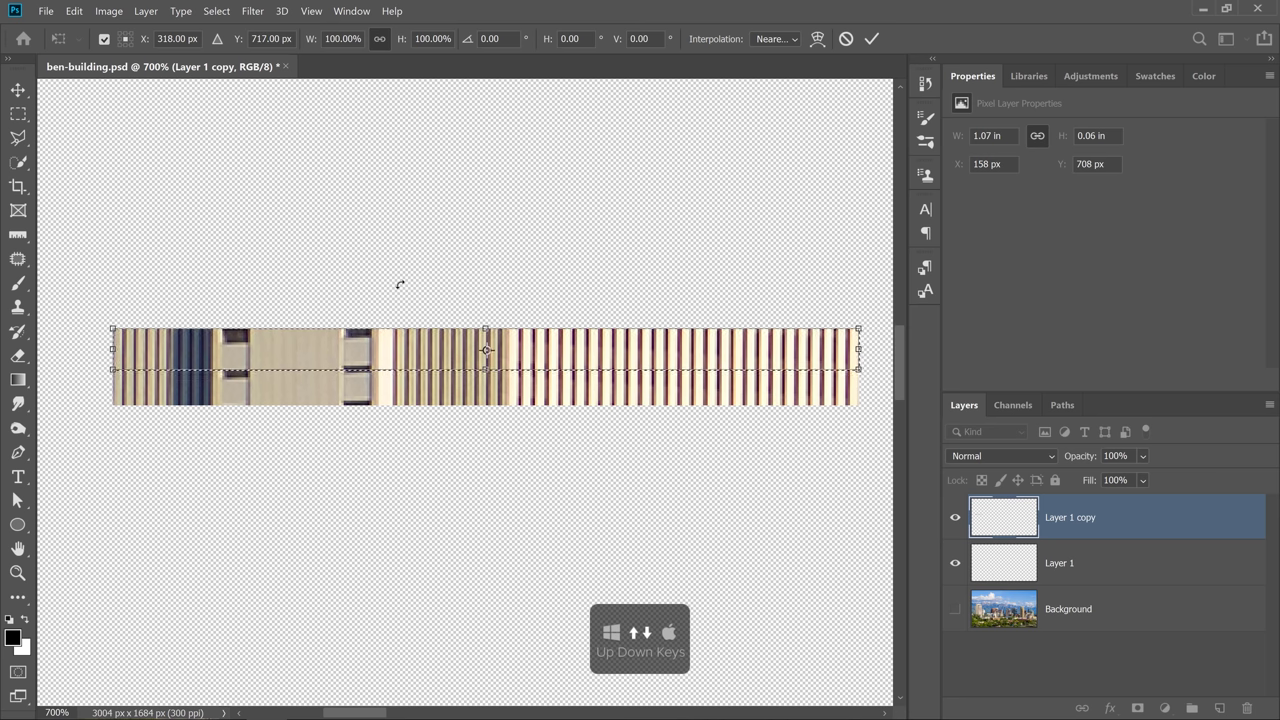
{"action": "key", "text": "Up"}
{"action": "key", "text": "Up"}
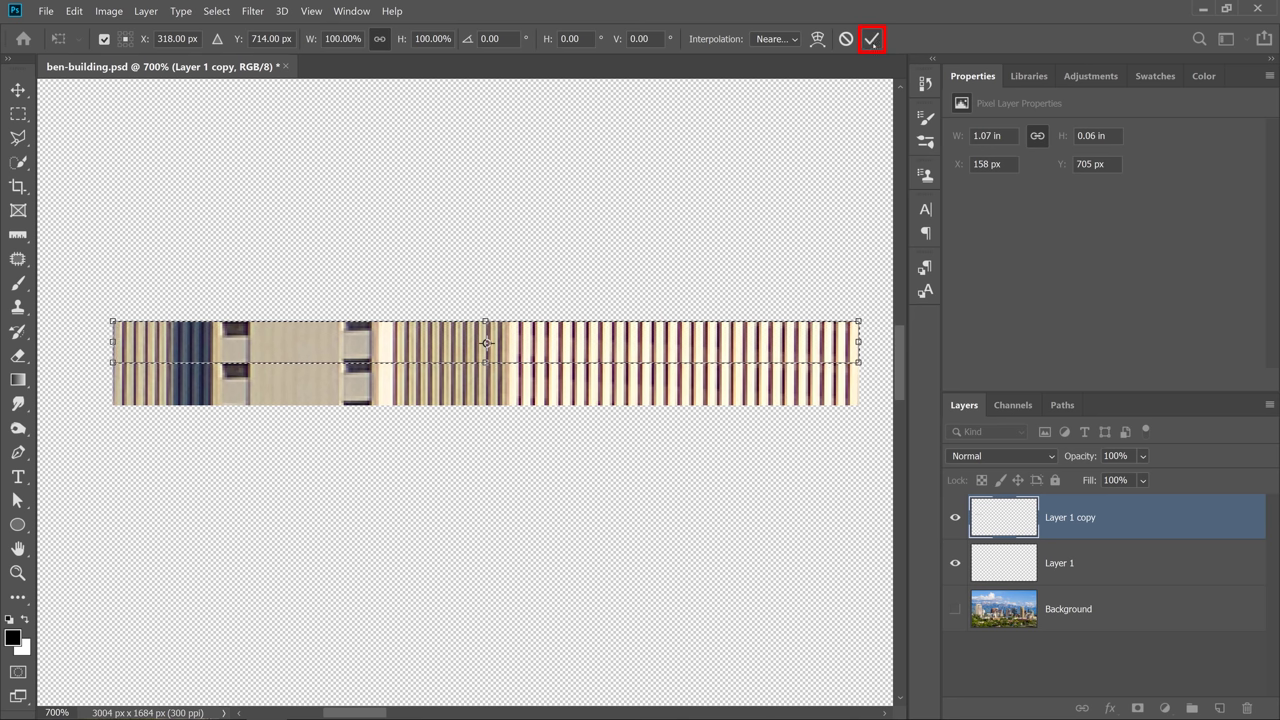
{"action": "left_click", "coordinate": [872, 38]}
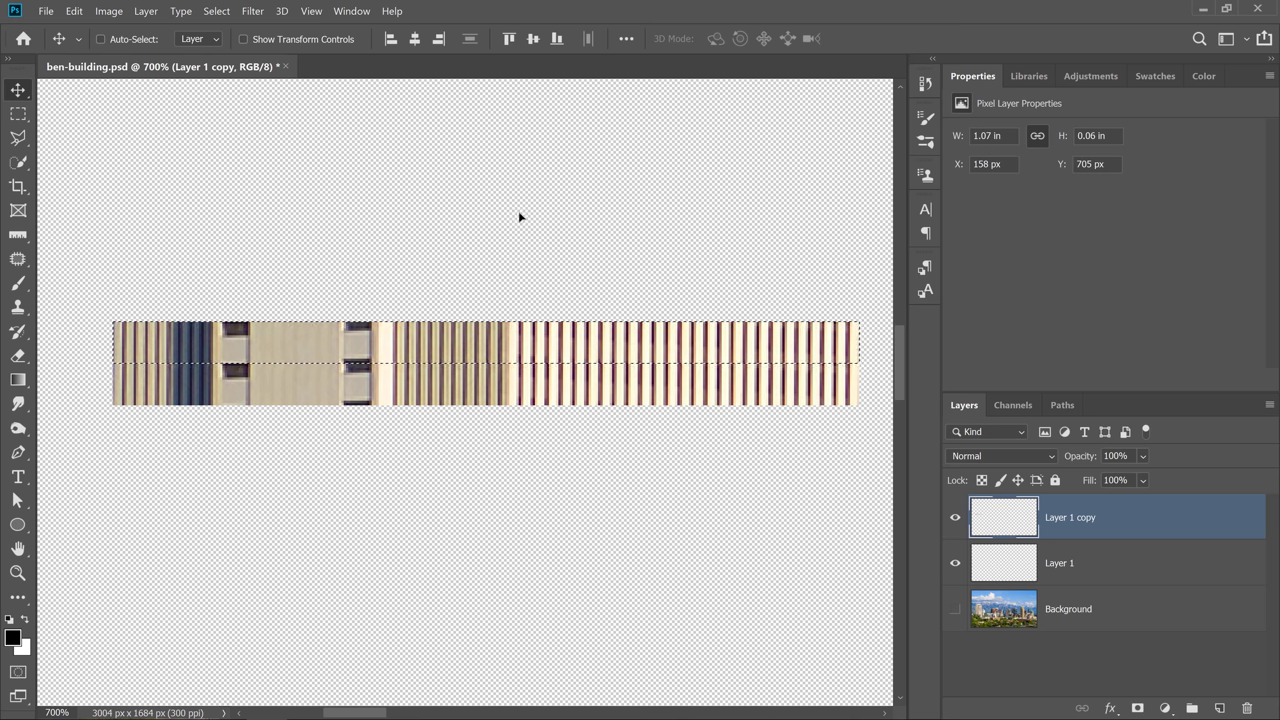
Repeat the strip's upward transformation as stacked copies on the same layer until they form a facade section about 0.78 in tall.
{"action": "key", "text": "ctrl+alt+shift+t"}
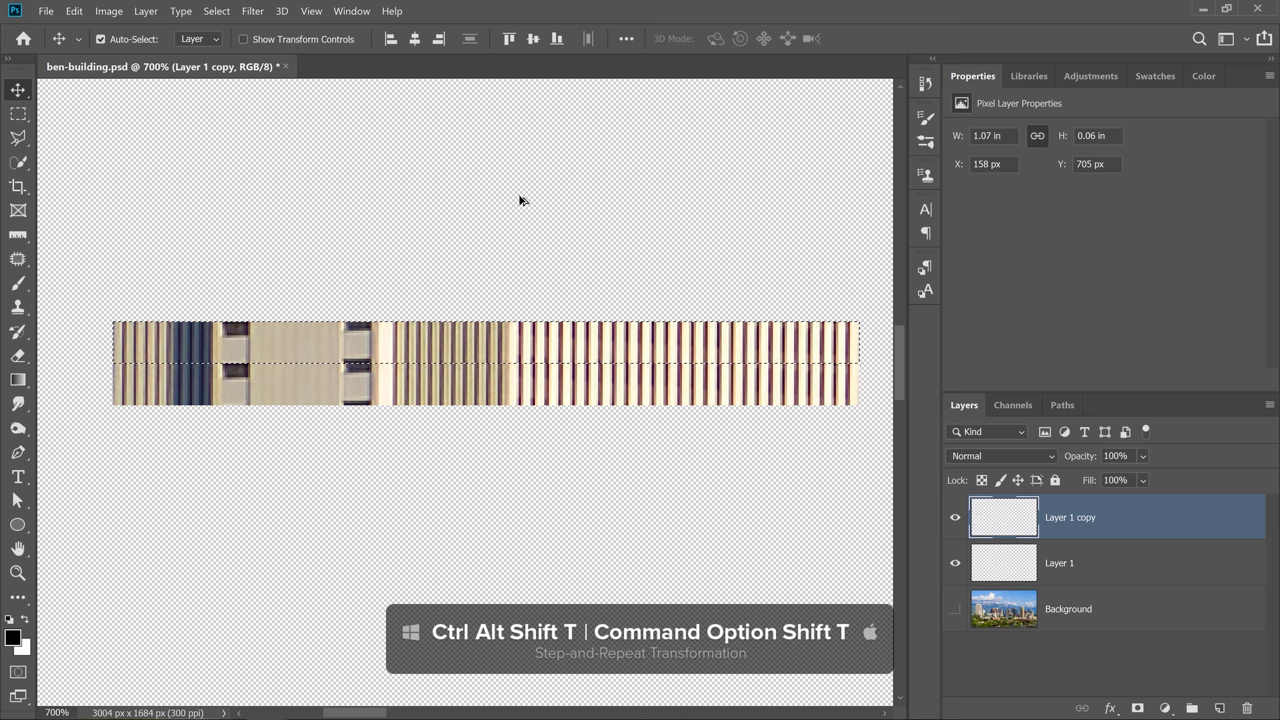
{"action": "key", "text": "ctrl+alt+shift+t"}
{"action": "key", "text": "ctrl+alt+shift+t"}
{"action": "key", "text": "ctrl+alt+shift+t"}
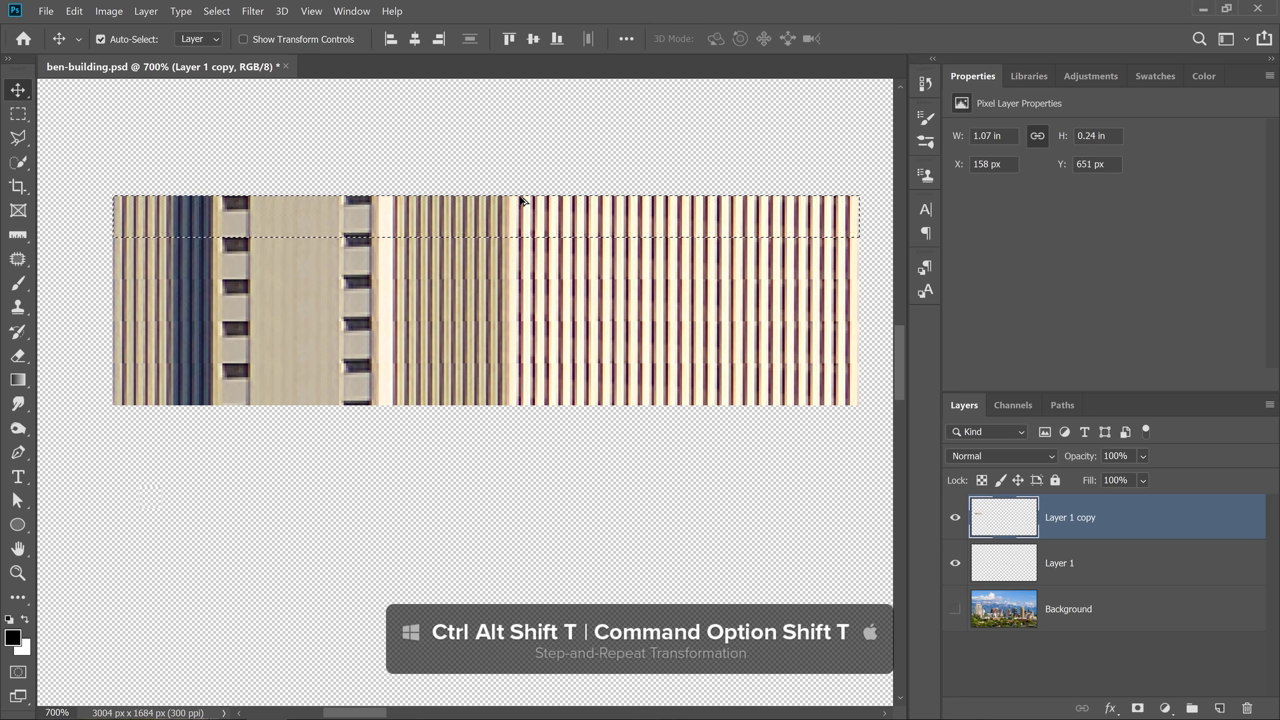
{"action": "key", "text": "ctrl+alt+shift+t"}
{"action": "key", "text": "ctrl+alt+shift+t"}
{"action": "key", "text": "ctrl+alt+shift+t"}
{"action": "key", "text": "ctrl+alt+shift+t"}
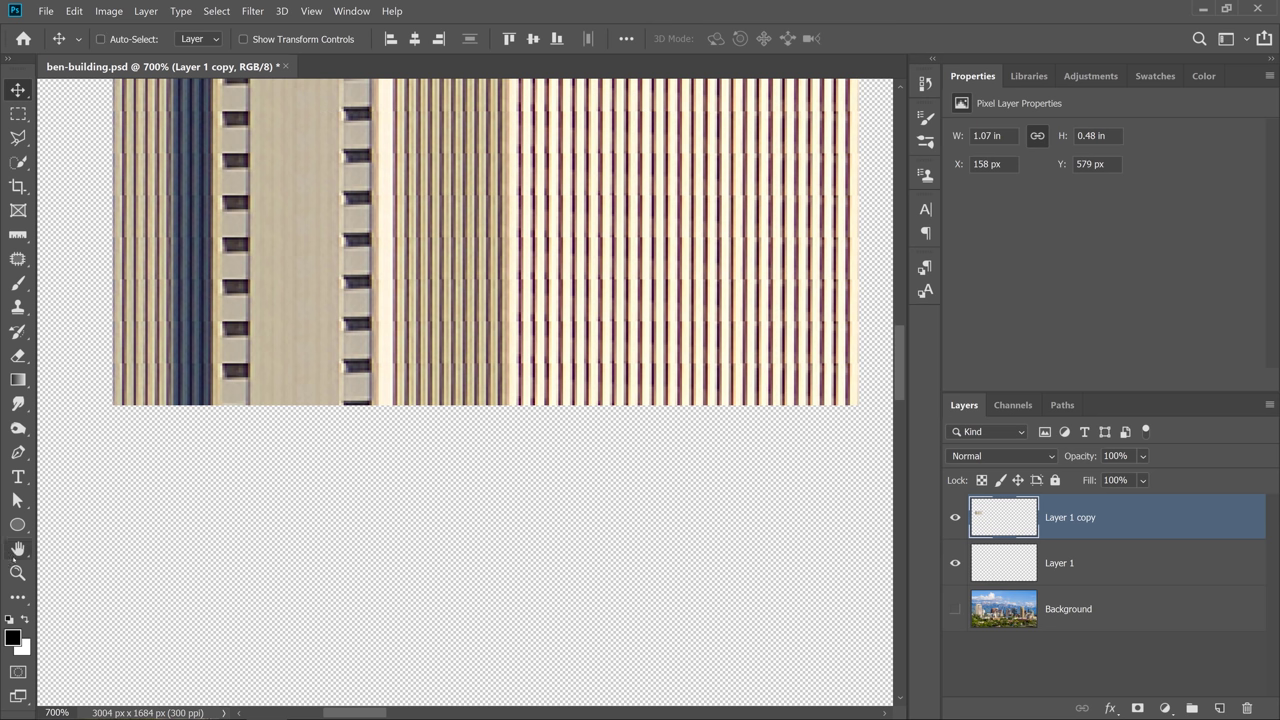
{"action": "double_click", "coordinate": [17, 548]}
{"action": "key", "text": "ctrl+alt+shift+t"}
{"action": "key", "text": "ctrl+alt+shift+t"}
{"action": "key", "text": "ctrl+alt+shift+t"}
{"action": "key", "text": "ctrl+alt+shift+t"}
{"action": "key", "text": "ctrl+alt+shift+t"}
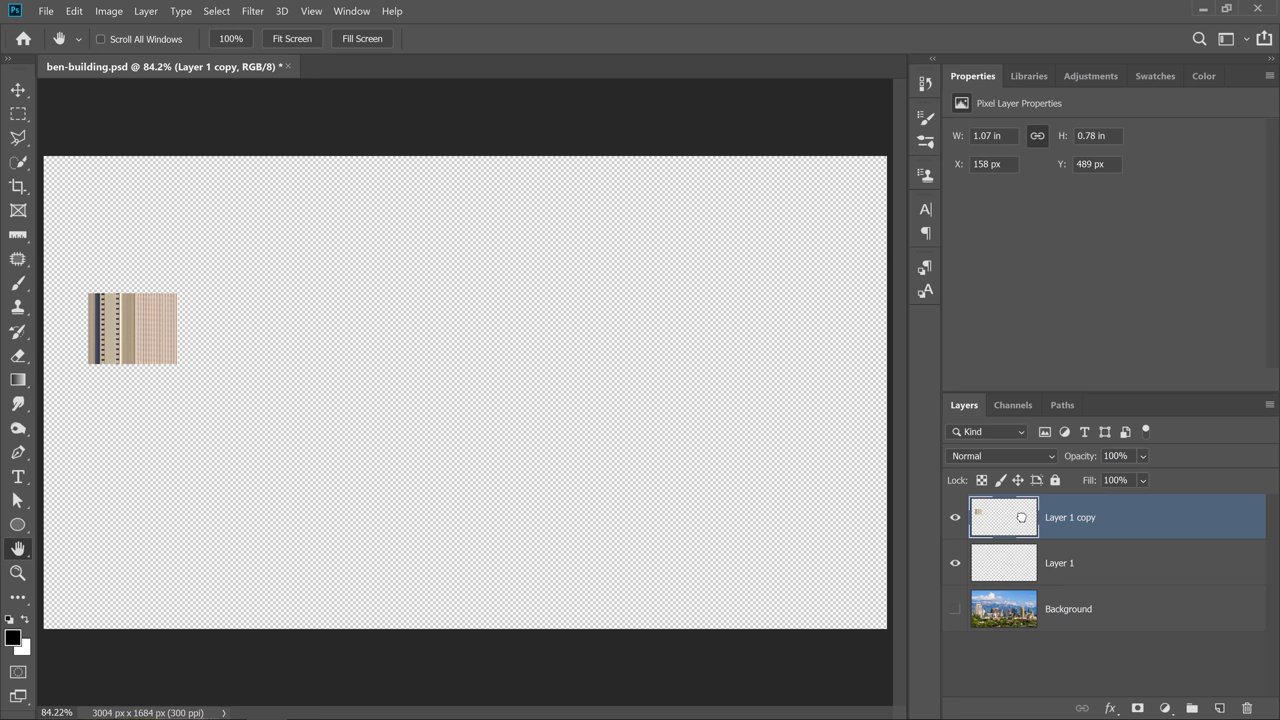
Delete the Layer 1 copy layer containing the stacked strips.
{"action": "left_click_drag", "start_coordinate": [1021, 517], "coordinate": [1247, 708]}
{"action": "left_click", "coordinate": [955, 519]}
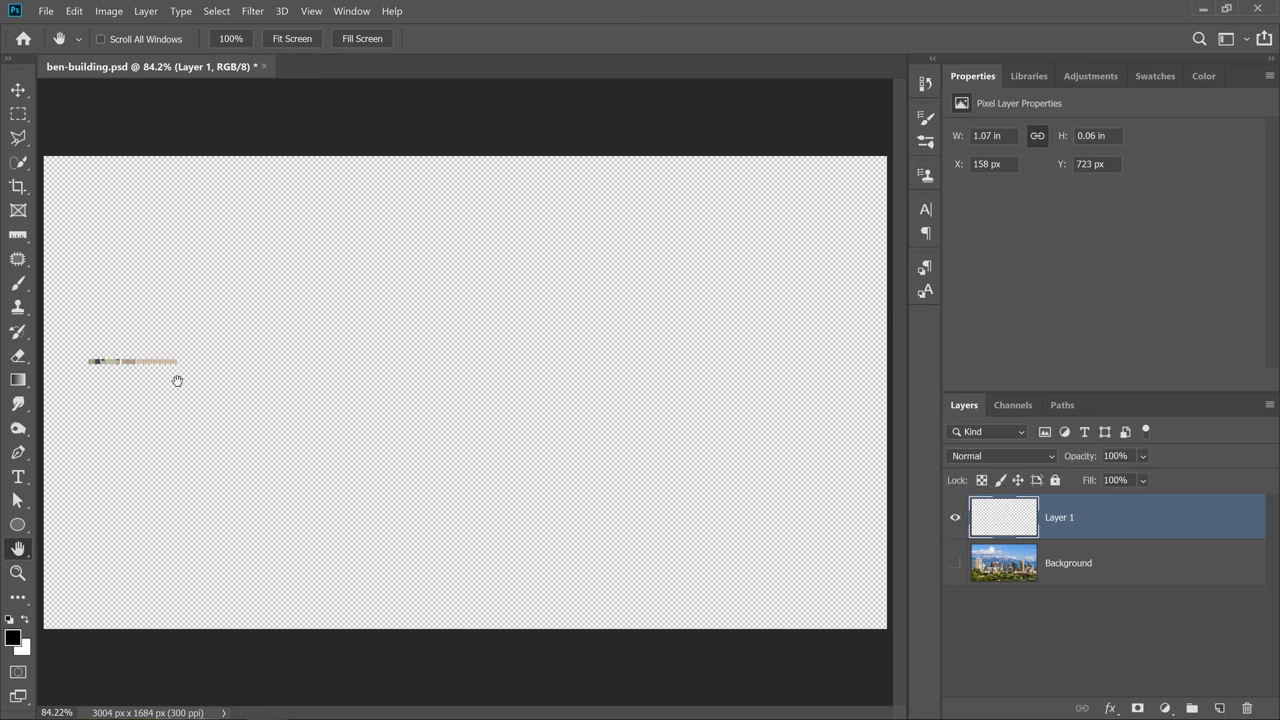
Zoom in to 300% on the copied facade strip and activate the Mixer Brush Tool.
{"action": "key", "text": "z"}
{"action": "left_click_drag", "start_coordinate": [118, 368], "coordinate": [135, 341]}
{"action": "left_click", "coordinate": [135, 341]}
{"action": "left_click_drag", "start_coordinate": [135, 341], "coordinate": [489, 375]}
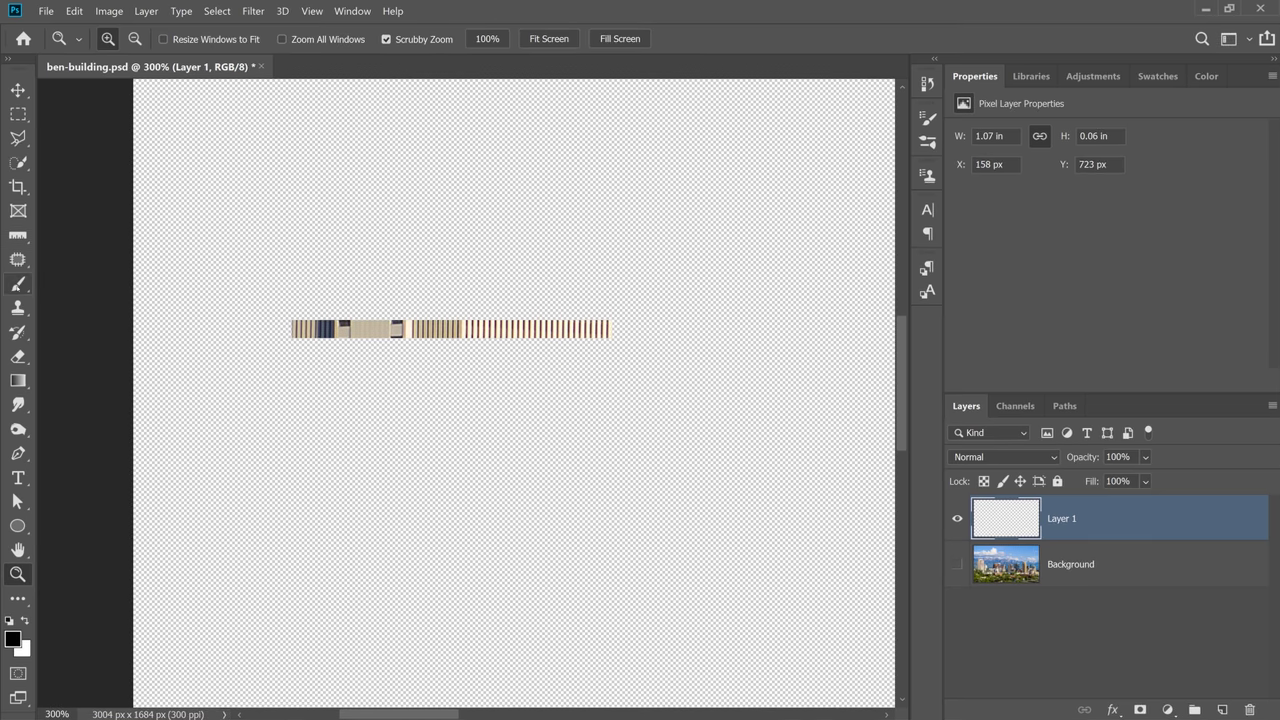
{"action": "left_click", "coordinate": [18, 283]}
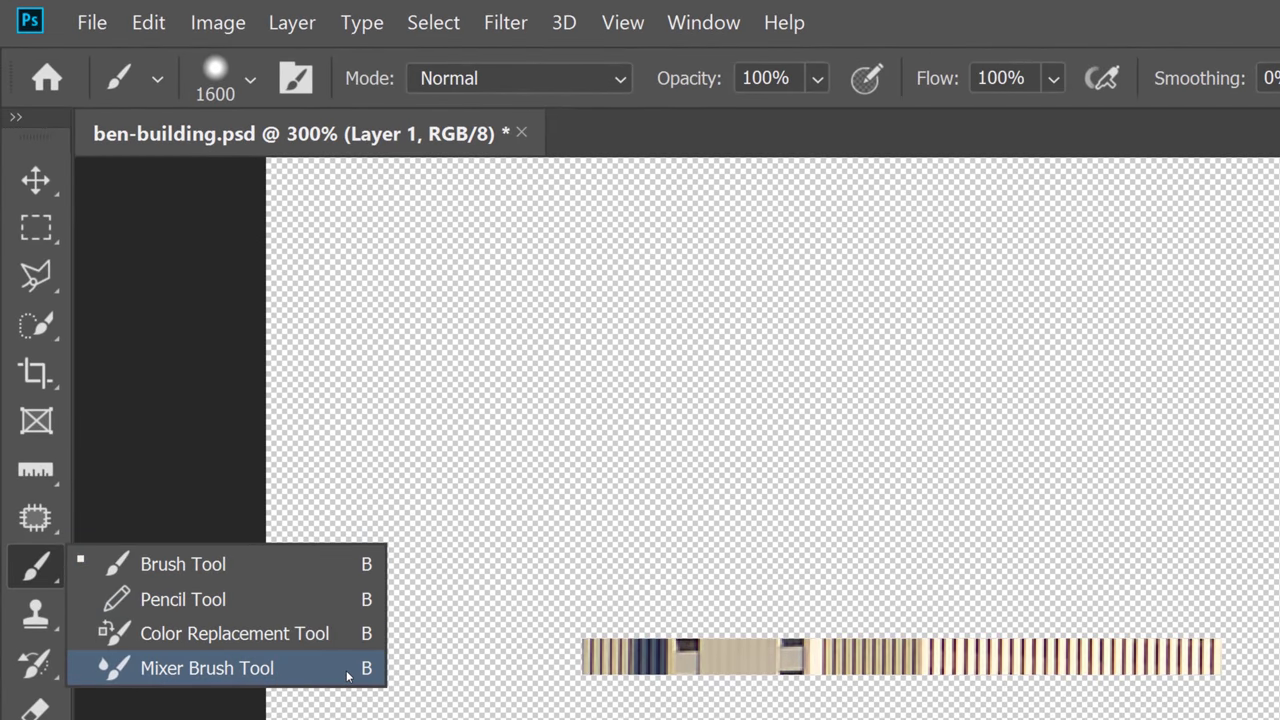
{"action": "left_click", "coordinate": [348, 677]}
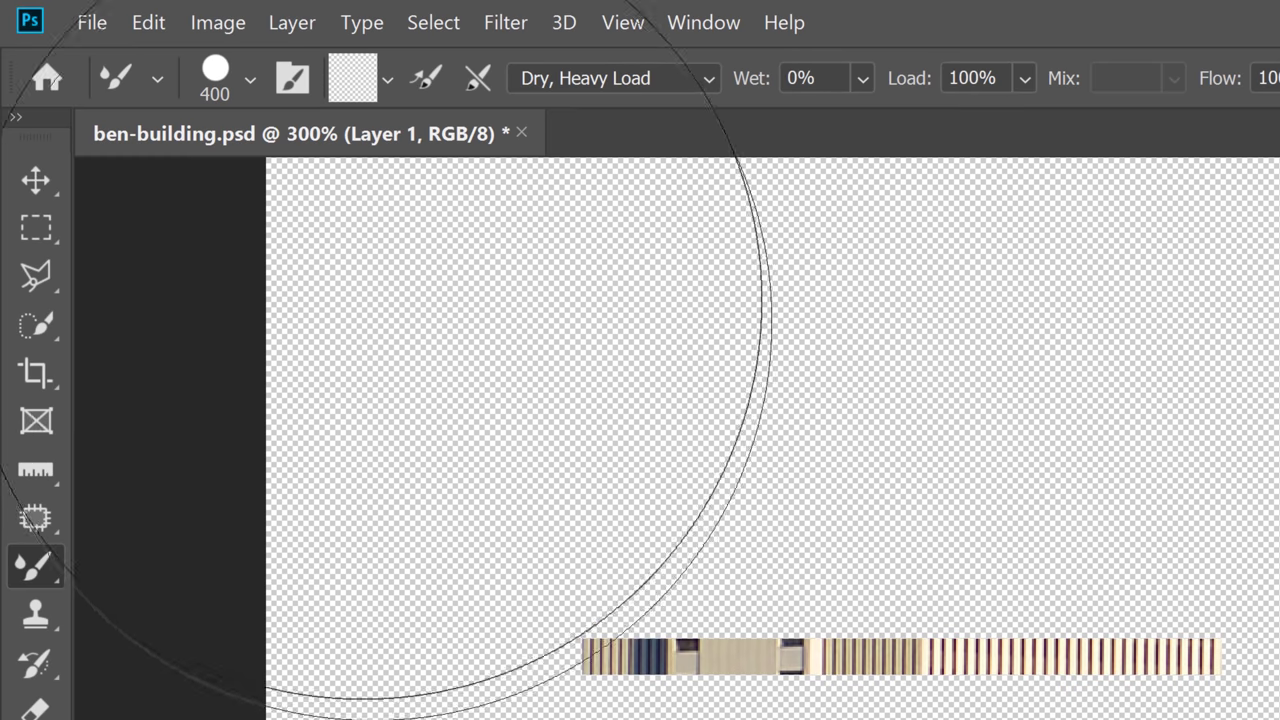
Configure the Mixer Brush with Load Solid Colors Only off, loading after each stroke on, and the Dry, Heavy Load preset.
{"action": "left_click", "coordinate": [388, 80]}
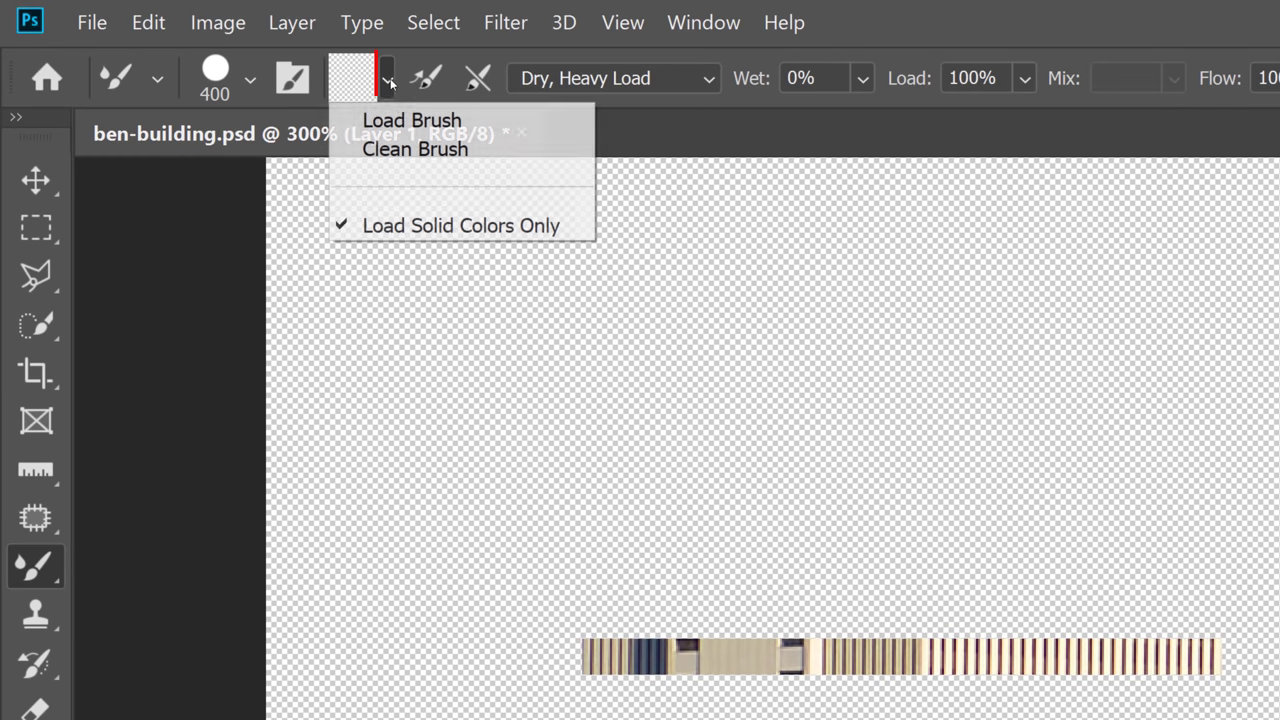
{"action": "left_click", "coordinate": [343, 228]}
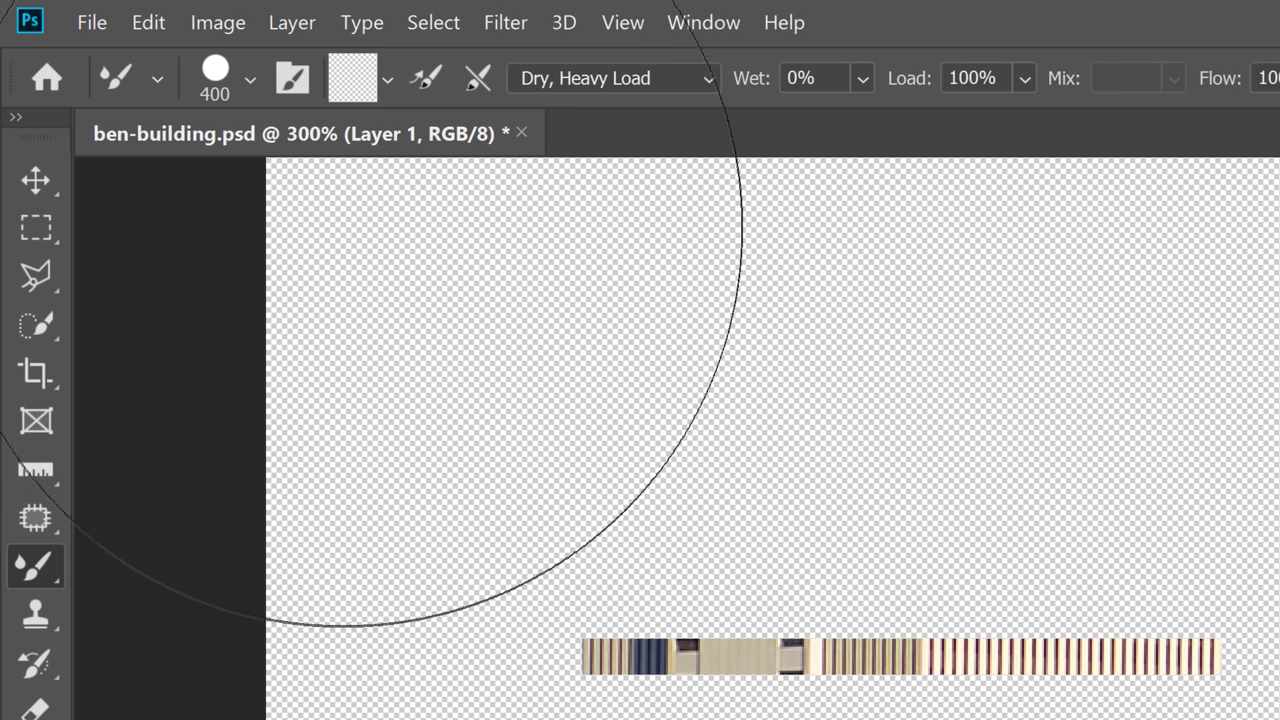
{"action": "left_click", "coordinate": [425, 80]}
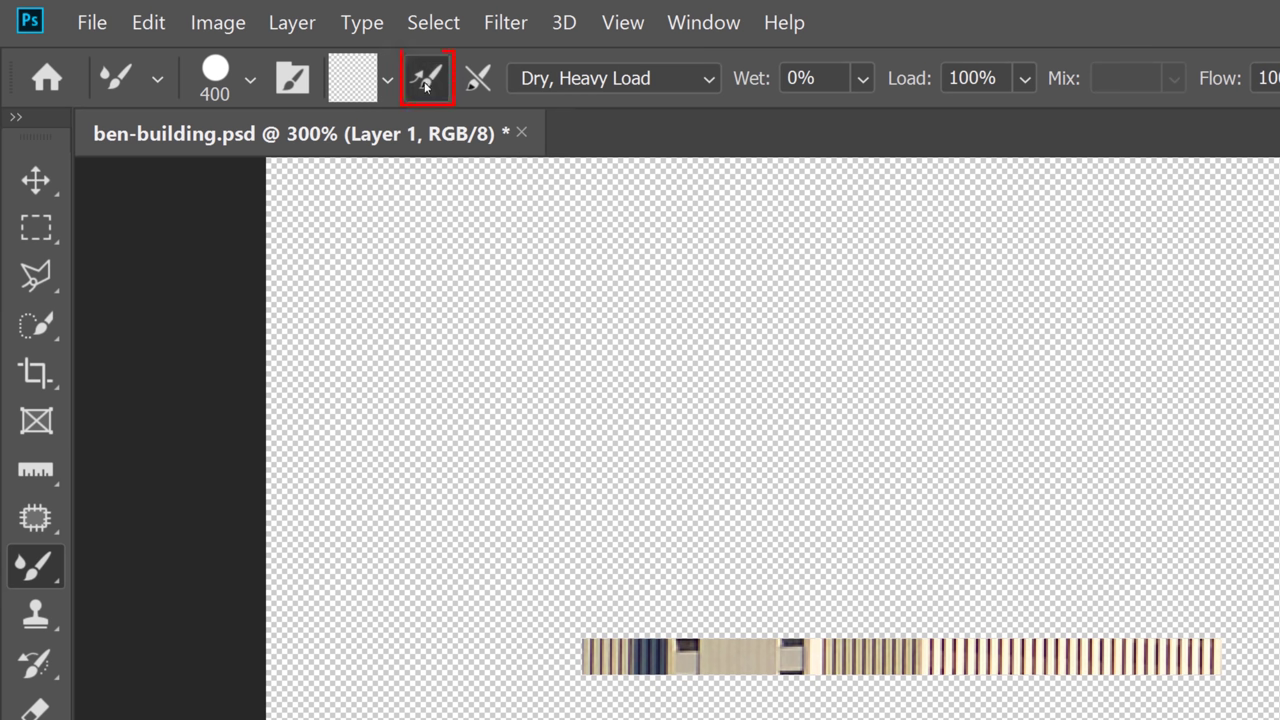
{"action": "left_click", "coordinate": [710, 80]}
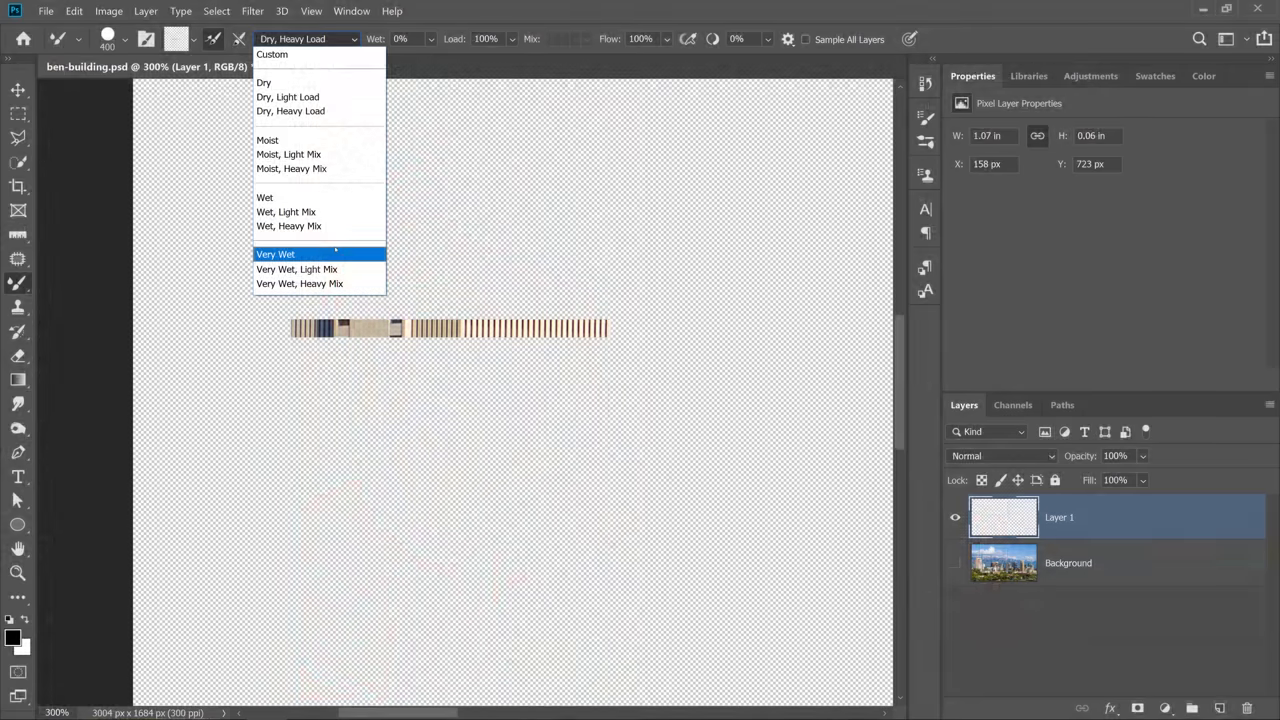
{"action": "left_click", "coordinate": [290, 111]}
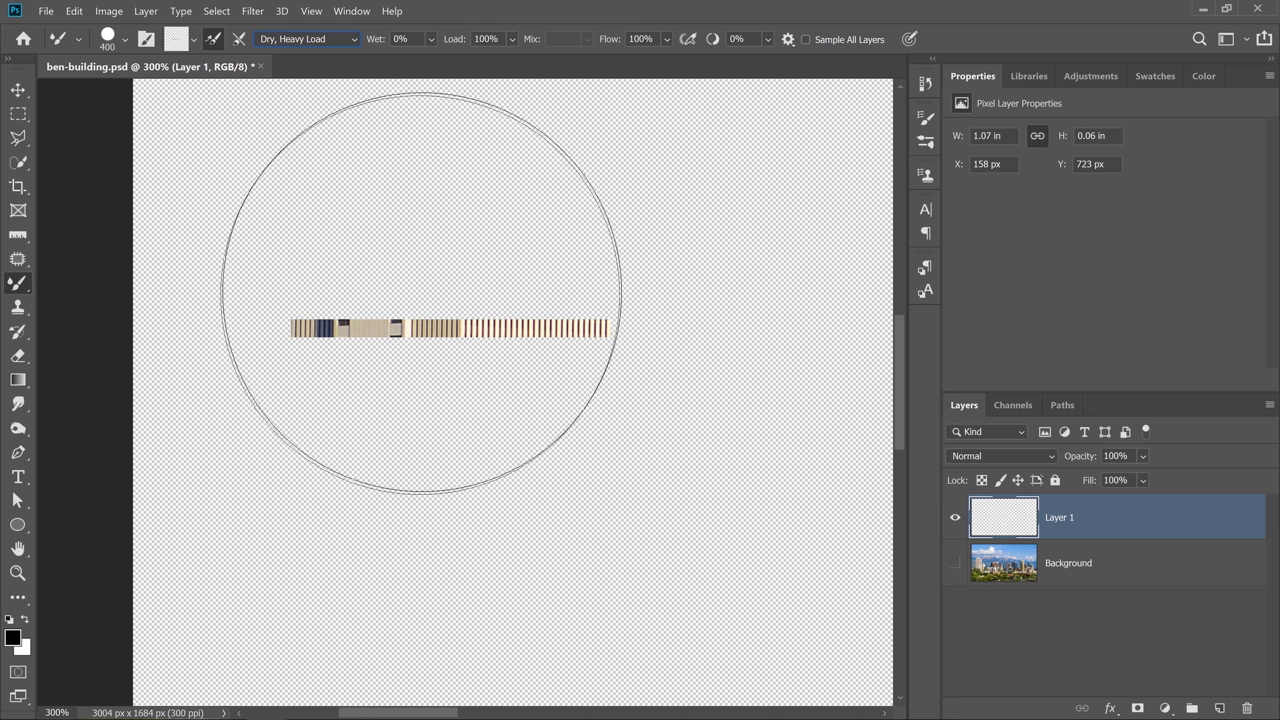
Sample the facade strip into the Mixer Brush and stamp several test copies around it on Layer 1.
{"action": "key", "text": "alt"}
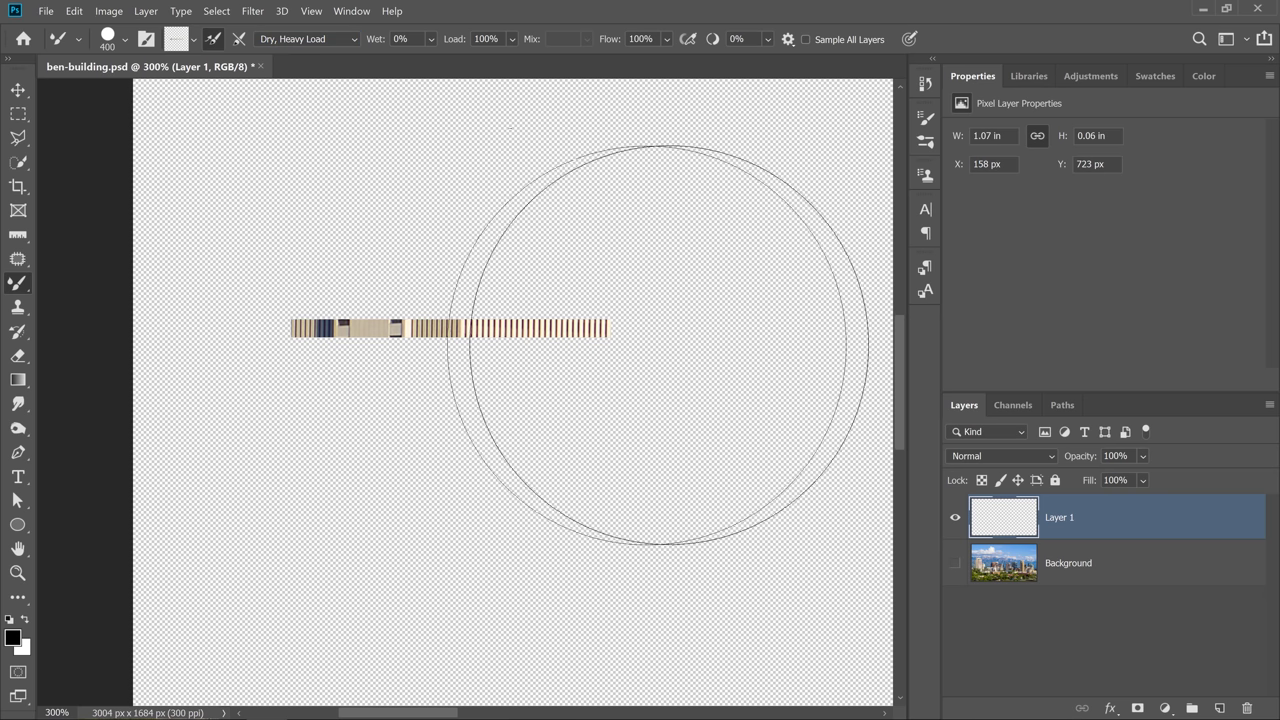
{"action": "left_click", "coordinate": [648, 235]}
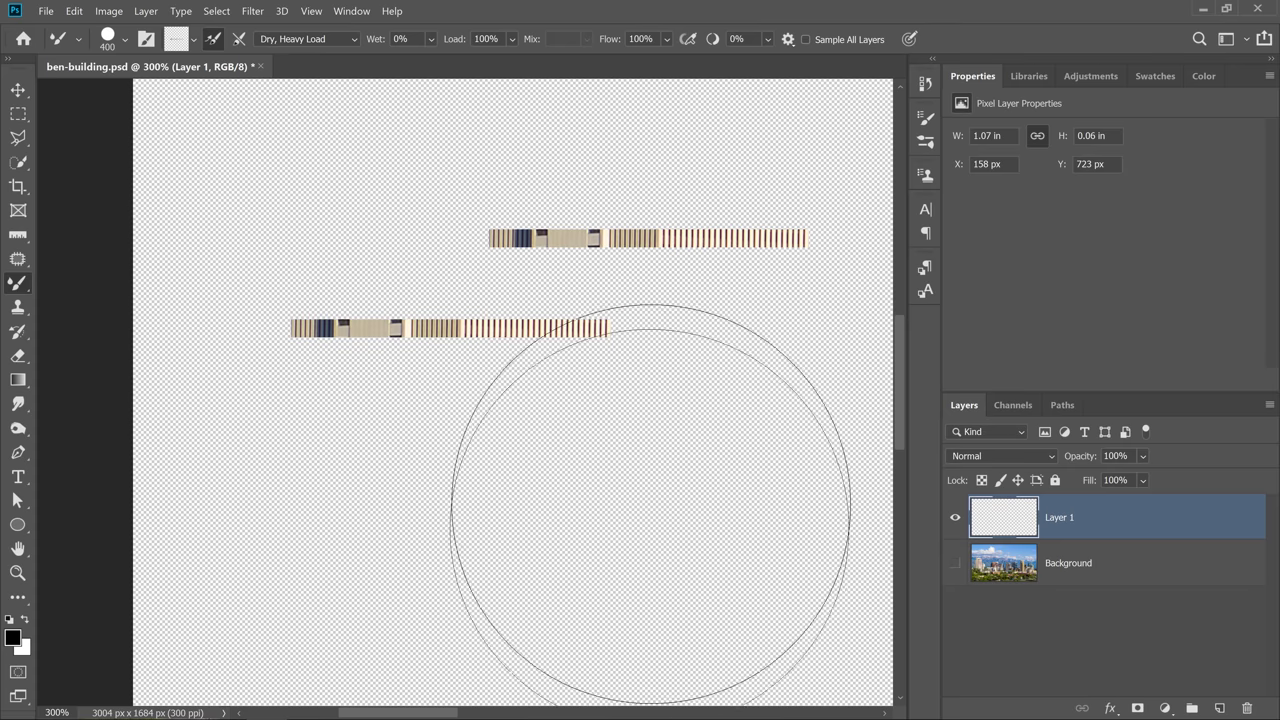
{"action": "left_click", "coordinate": [647, 469]}
{"action": "left_click", "coordinate": [640, 482]}
{"action": "left_click", "coordinate": [634, 386]}
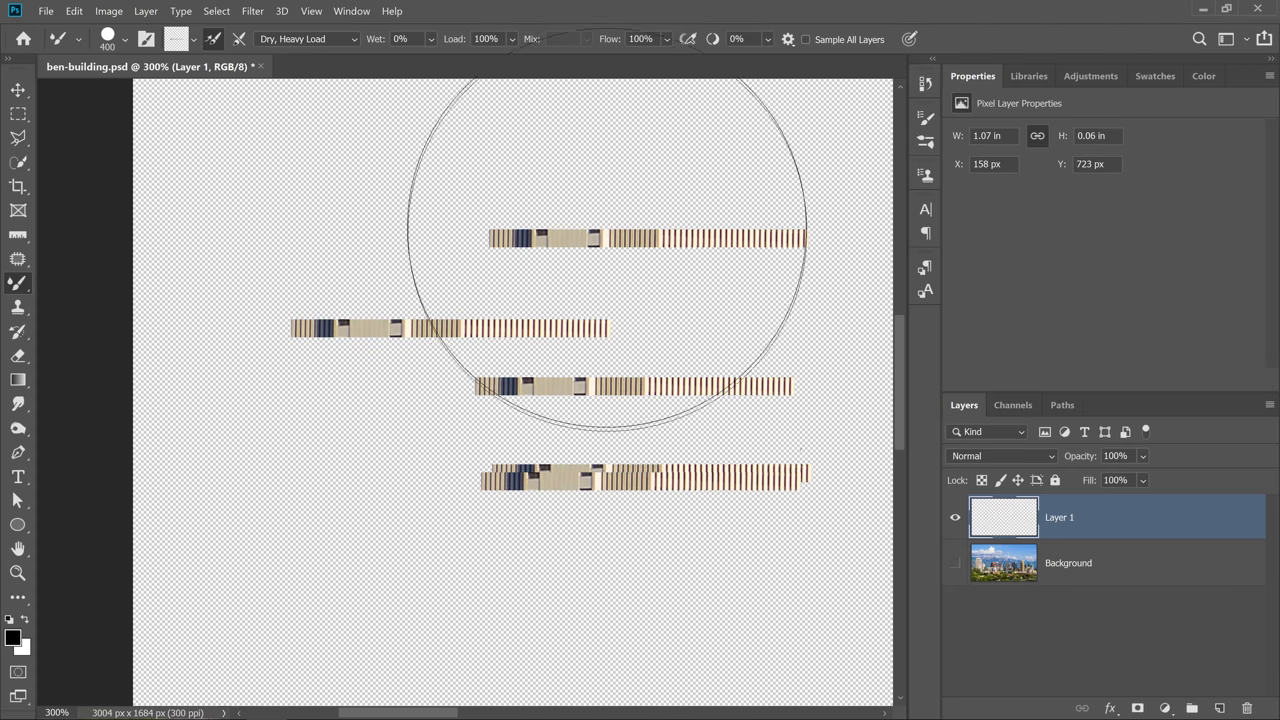
{"action": "left_click", "coordinate": [623, 359]}
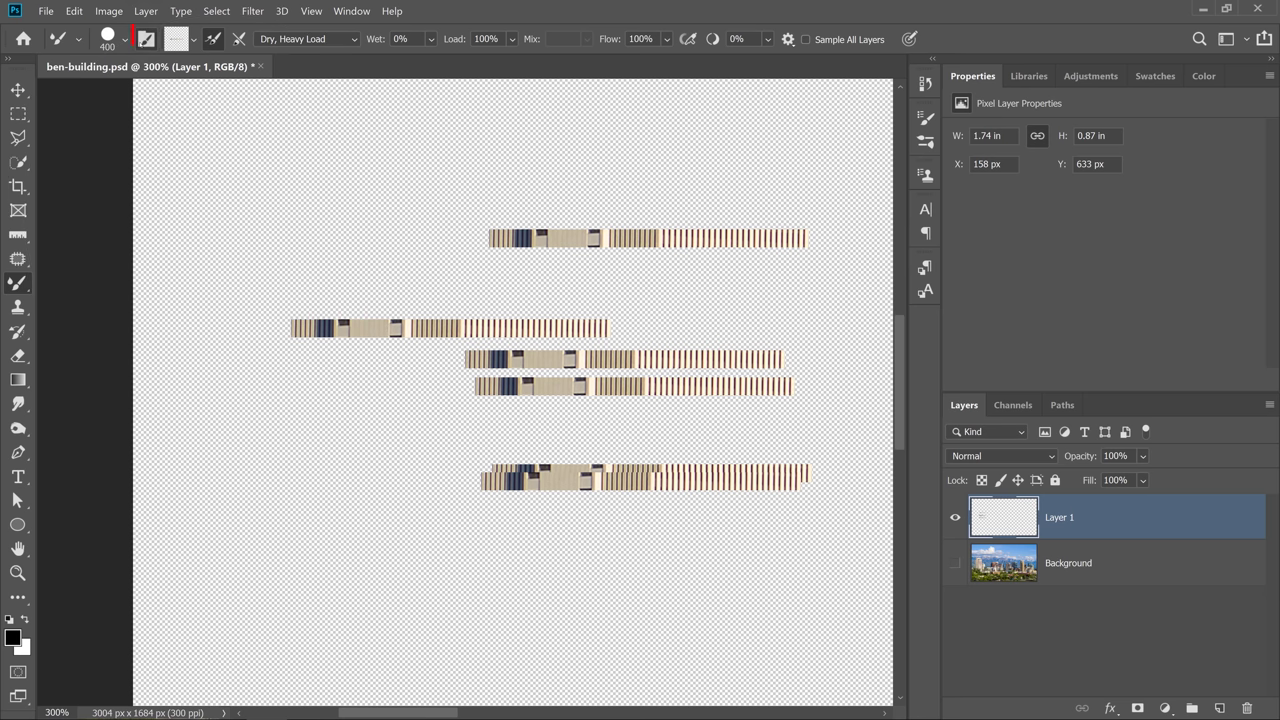
Set the brush spacing to 10% and paint a vertical test column of separate strips on Layer 1.
{"action": "left_click", "coordinate": [146, 38]}
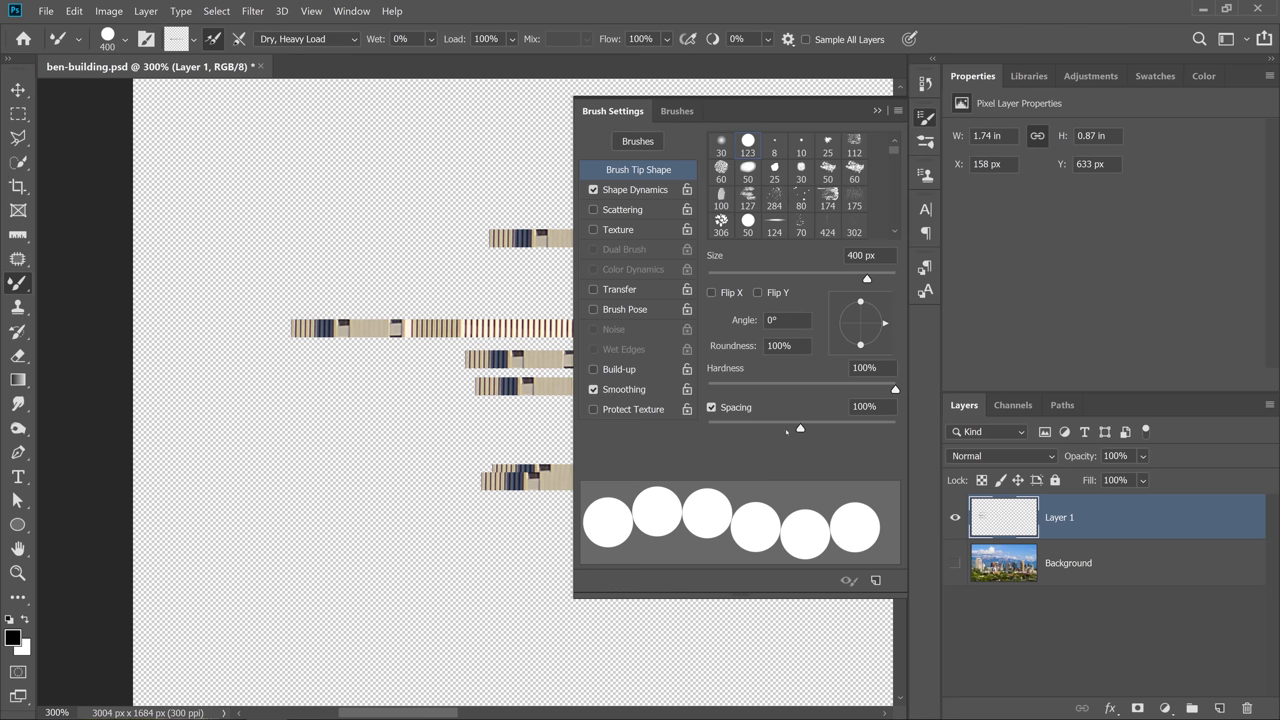
{"action": "left_click_drag", "start_coordinate": [800, 428], "coordinate": [723, 428]}
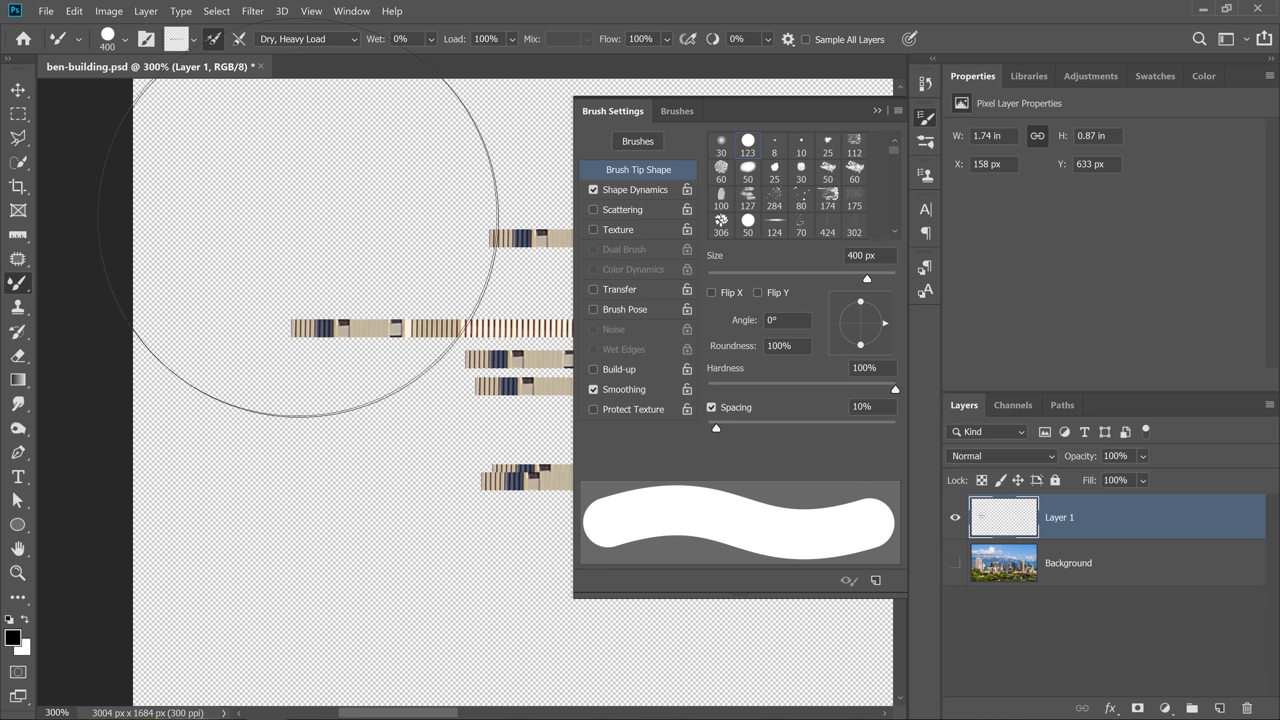
{"action": "left_click", "coordinate": [320, 240]}
{"action": "left_click", "coordinate": [320, 280]}
{"action": "left_click", "coordinate": [320, 320]}
{"action": "left_click", "coordinate": [320, 360]}
{"action": "left_click", "coordinate": [320, 400]}
{"action": "left_click", "coordinate": [322, 440]}
{"action": "left_click", "coordinate": [328, 480]}
{"action": "left_click", "coordinate": [332, 520]}
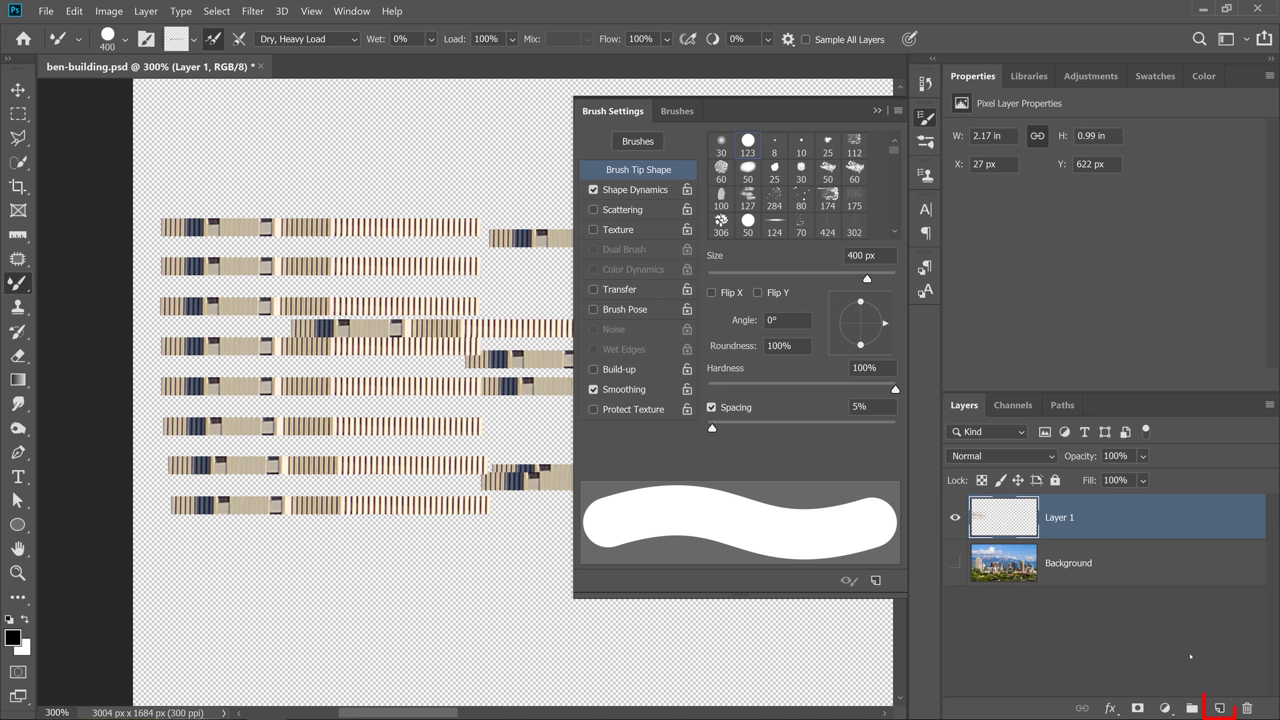
Paint freehand test columns of the strip on two new layers with other layers hidden, reducing the brush spacing to 5% and 4%.
{"action": "left_click", "coordinate": [1222, 708]}
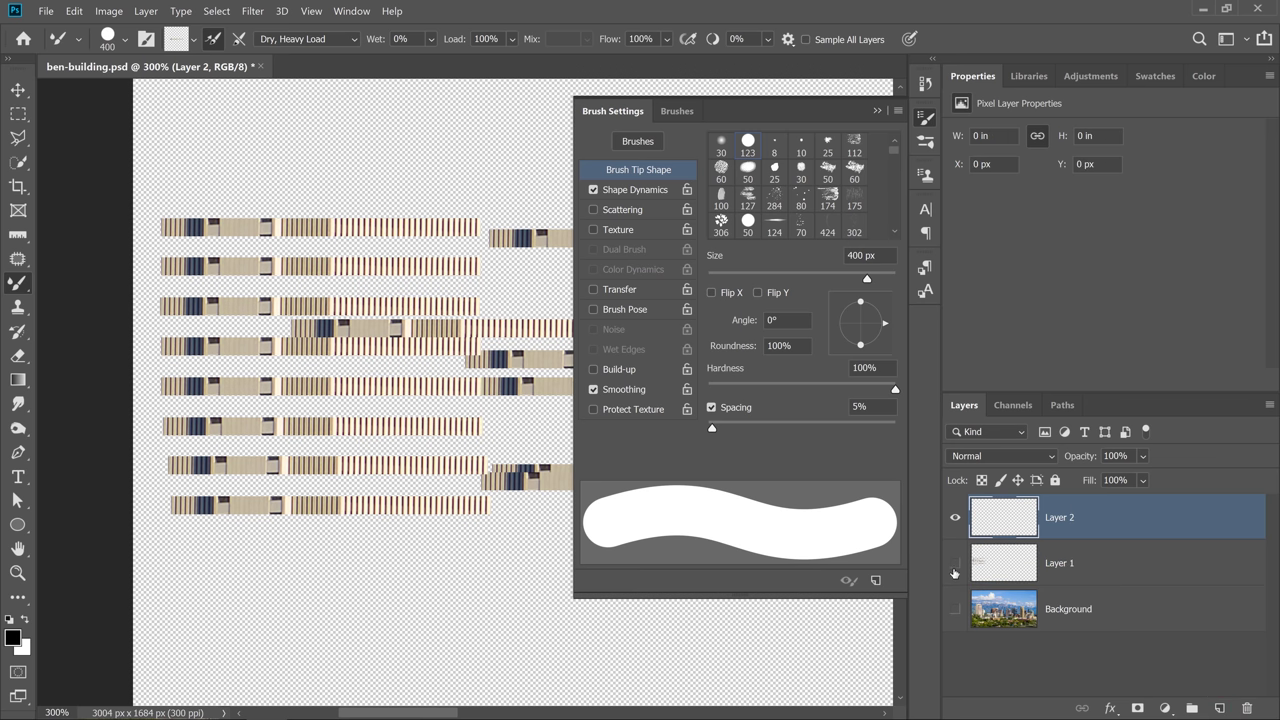
{"action": "left_click_drag", "start_coordinate": [330, 207], "coordinate": [338, 468]}
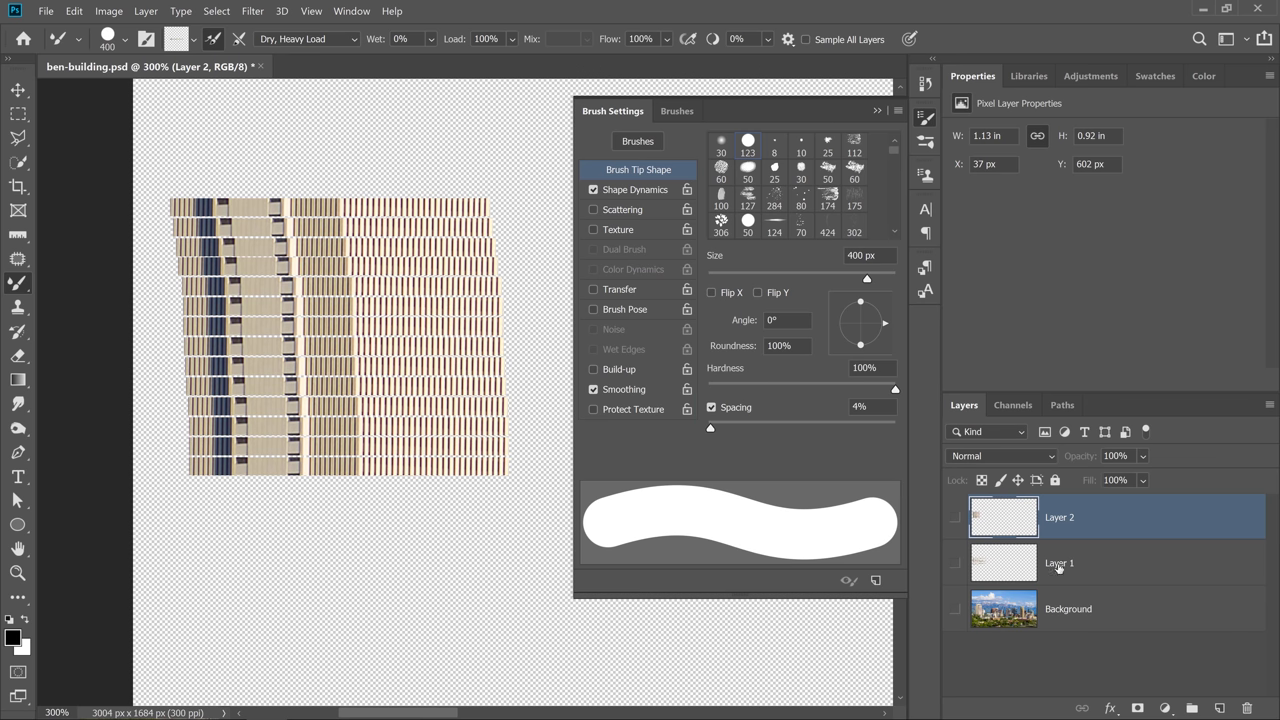
{"action": "left_click", "coordinate": [955, 517]}
{"action": "left_click", "coordinate": [1222, 708]}
{"action": "mouse_move", "coordinate": [350, 235]}
{"action": "left_mouse_down"}
{"action": "mouse_move", "coordinate": [338, 537]}
{"action": "mouse_move", "coordinate": [470, 350]}
{"action": "mouse_move", "coordinate": [445, 348]}
{"action": "mouse_move", "coordinate": [500, 430]}
{"action": "left_mouse_up"}
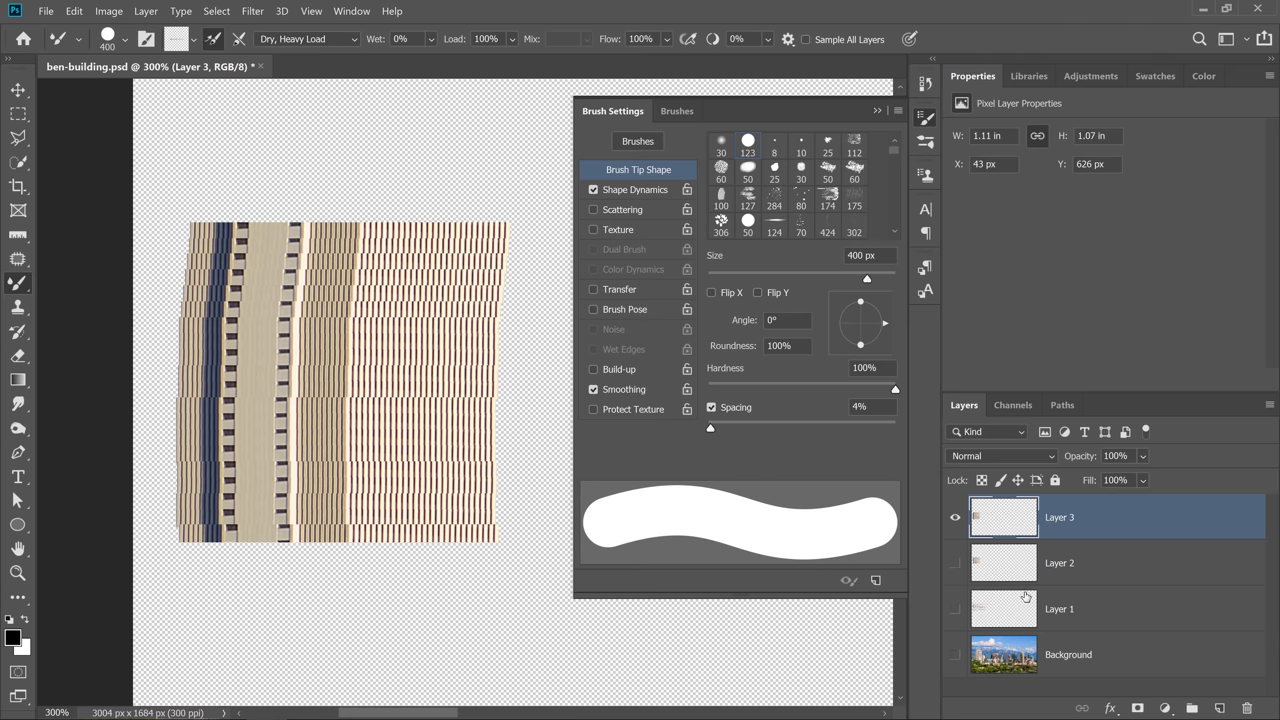
Hide Layer 3, add a new empty layer, and show the Background with the whole photo in view.
{"action": "left_click", "coordinate": [955, 517]}
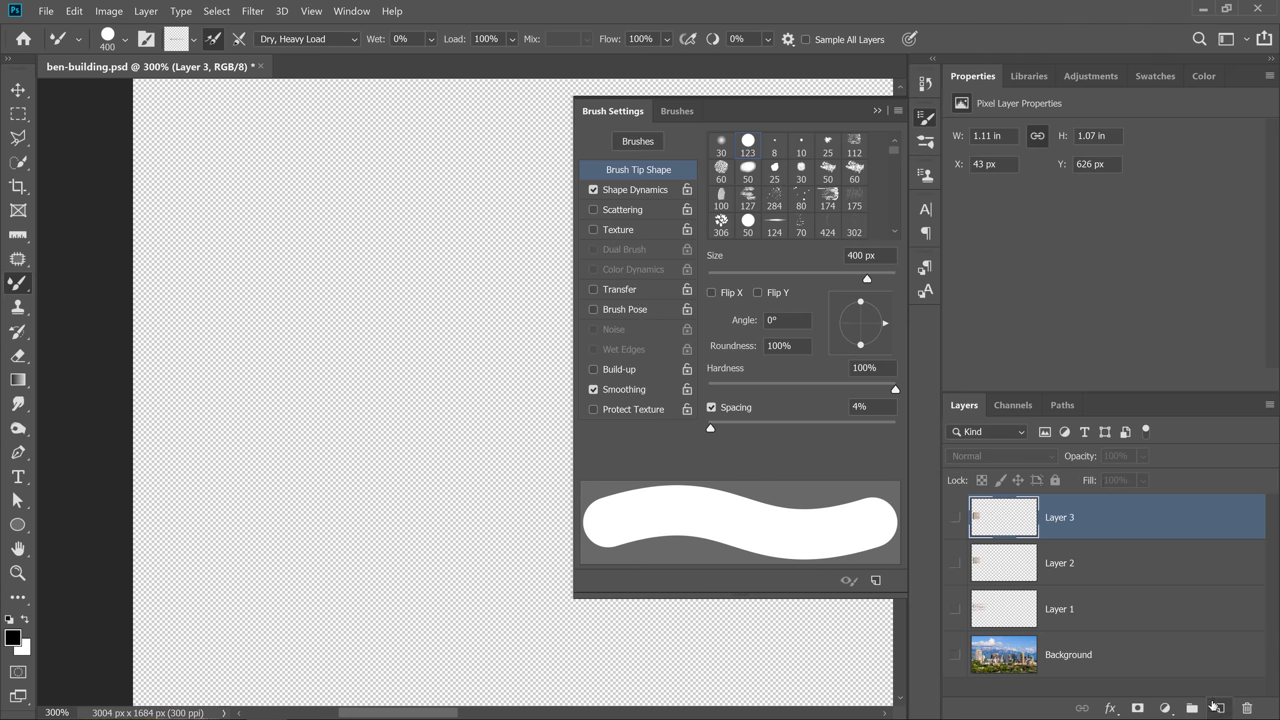
{"action": "left_click", "coordinate": [1222, 708]}
{"action": "scroll", "coordinate": [1005, 660], "scroll_direction": "down", "scroll_amount": 1}
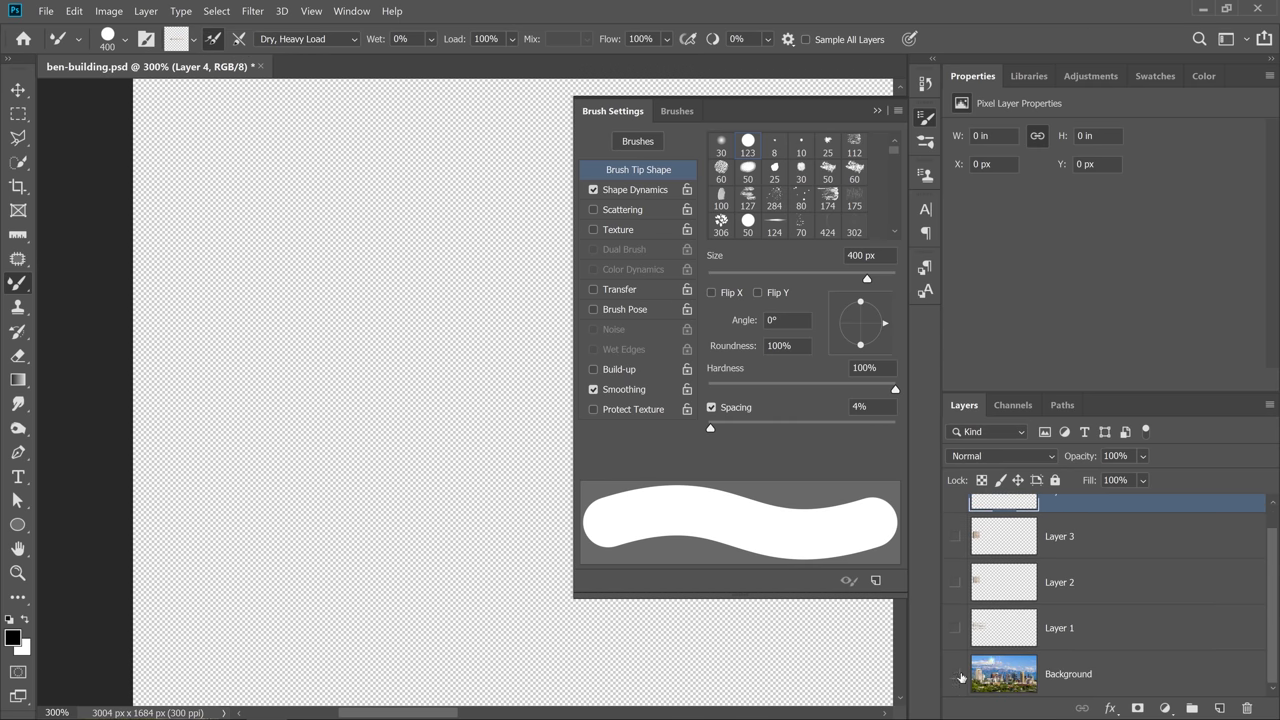
{"action": "left_click", "coordinate": [955, 674]}
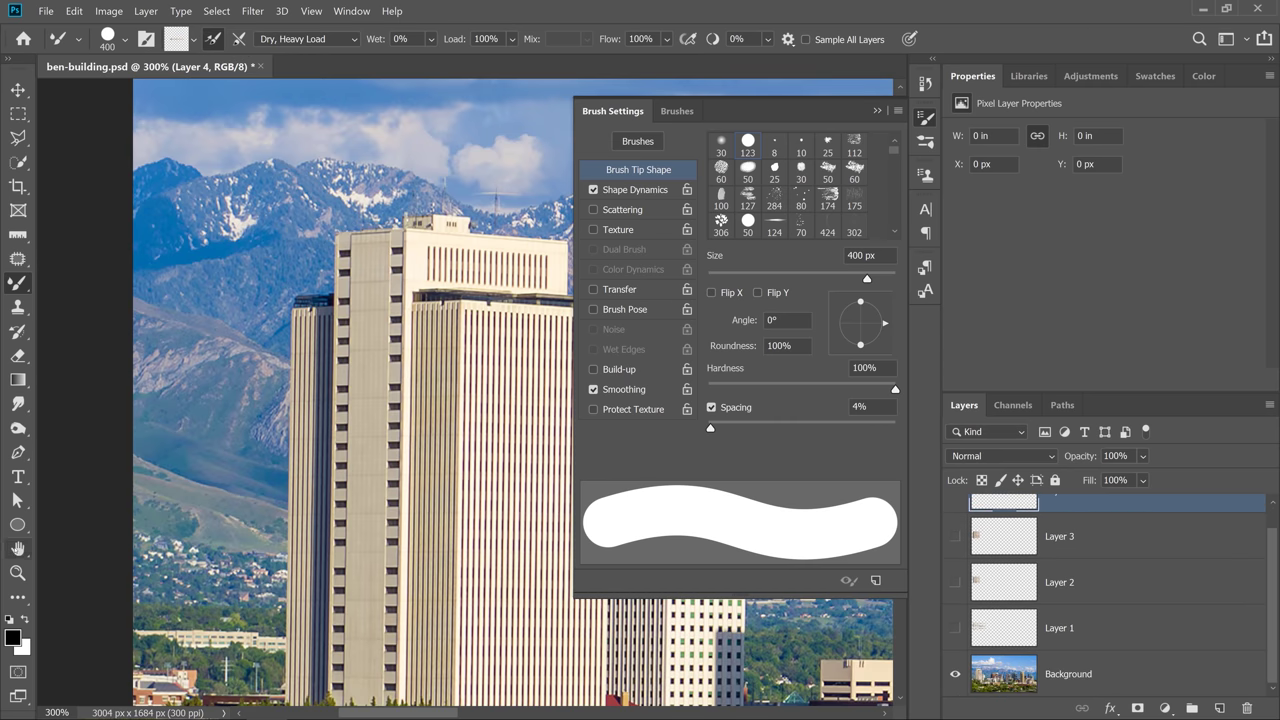
{"action": "double_click", "coordinate": [18, 548]}
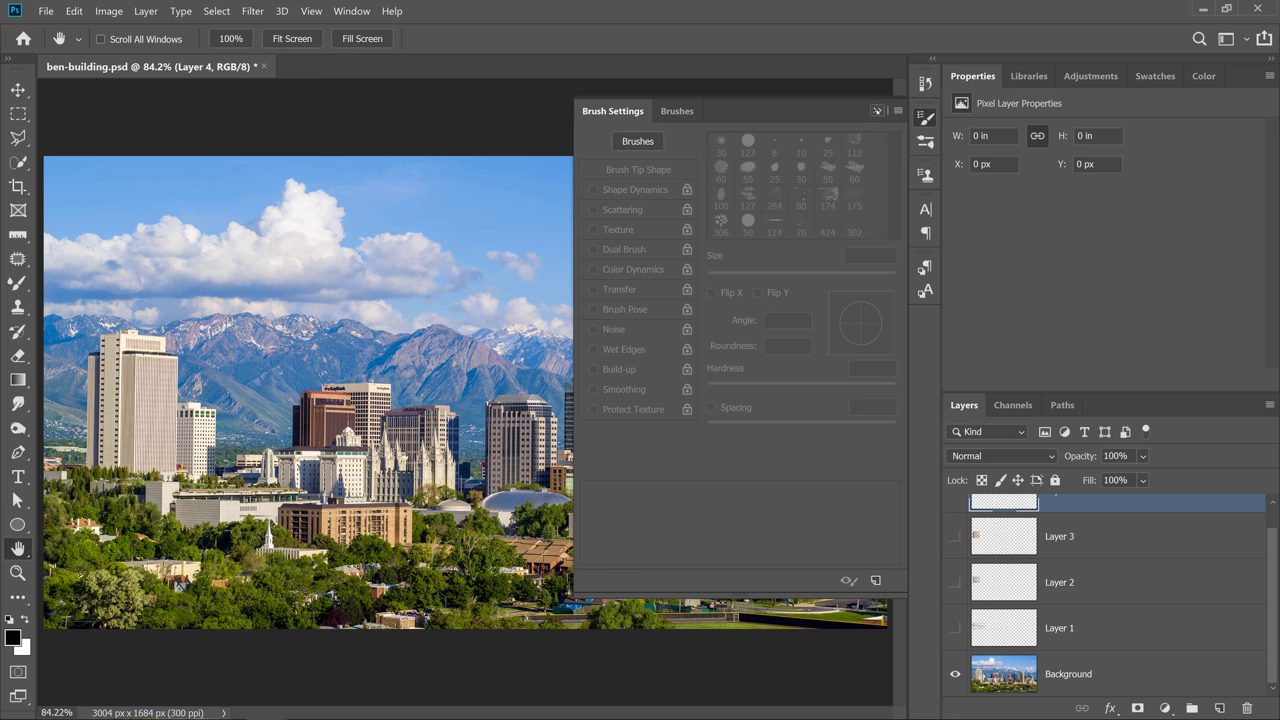
Collapse the brush settings, delete the three test layers (Layer 3, Layer 2 and Layer 1), and make Layer 4 active.
{"action": "left_click", "coordinate": [877, 110]}
{"action": "left_click", "coordinate": [1078, 540]}
{"action": "key", "text": "BackSpace"}
{"action": "key", "text": "BackSpace"}
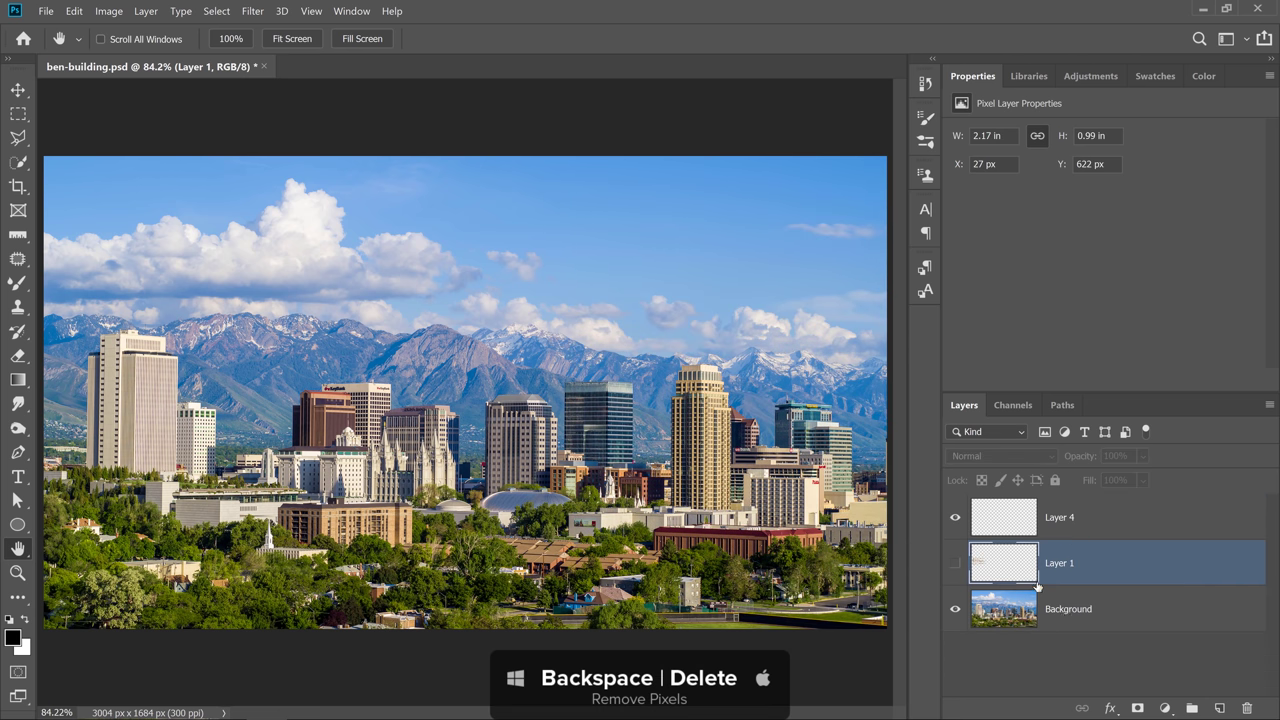
{"action": "key", "text": "BackSpace"}
{"action": "left_click", "coordinate": [1035, 527]}
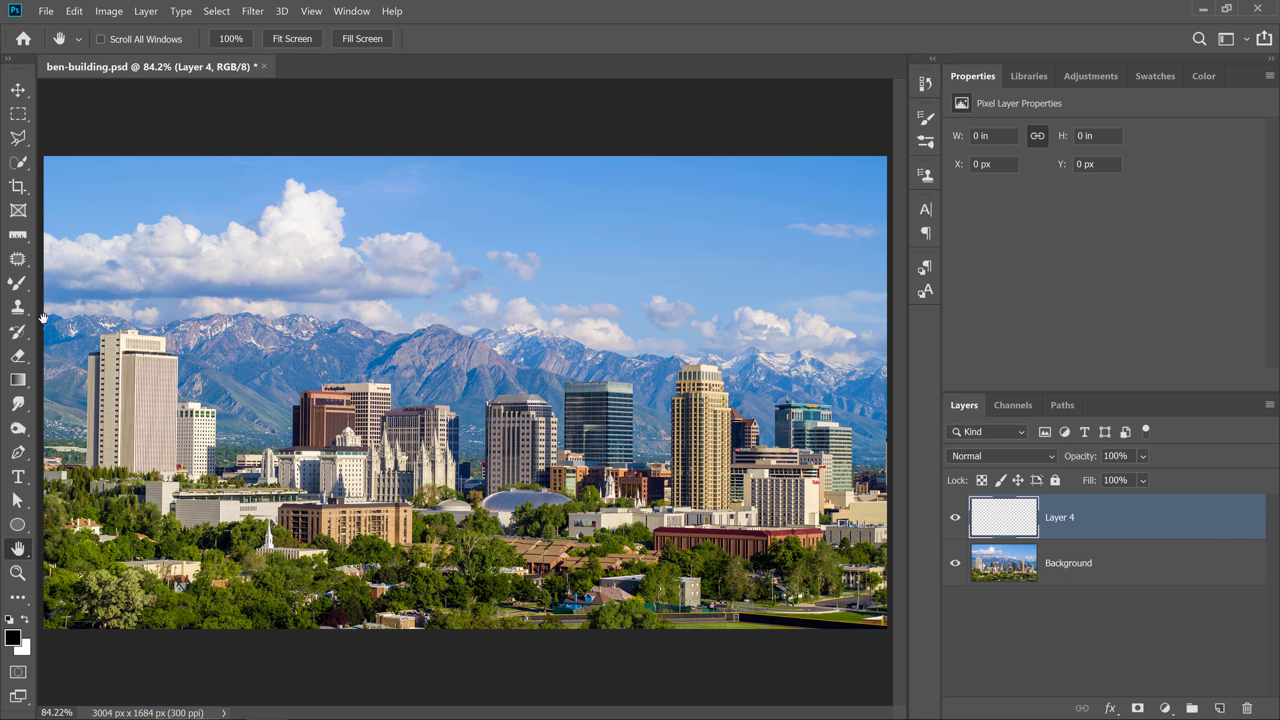
Paint a straight vertical facade column about 4.27 in tall on Layer 4 with the Mixer Brush.
{"action": "key", "text": "b"}
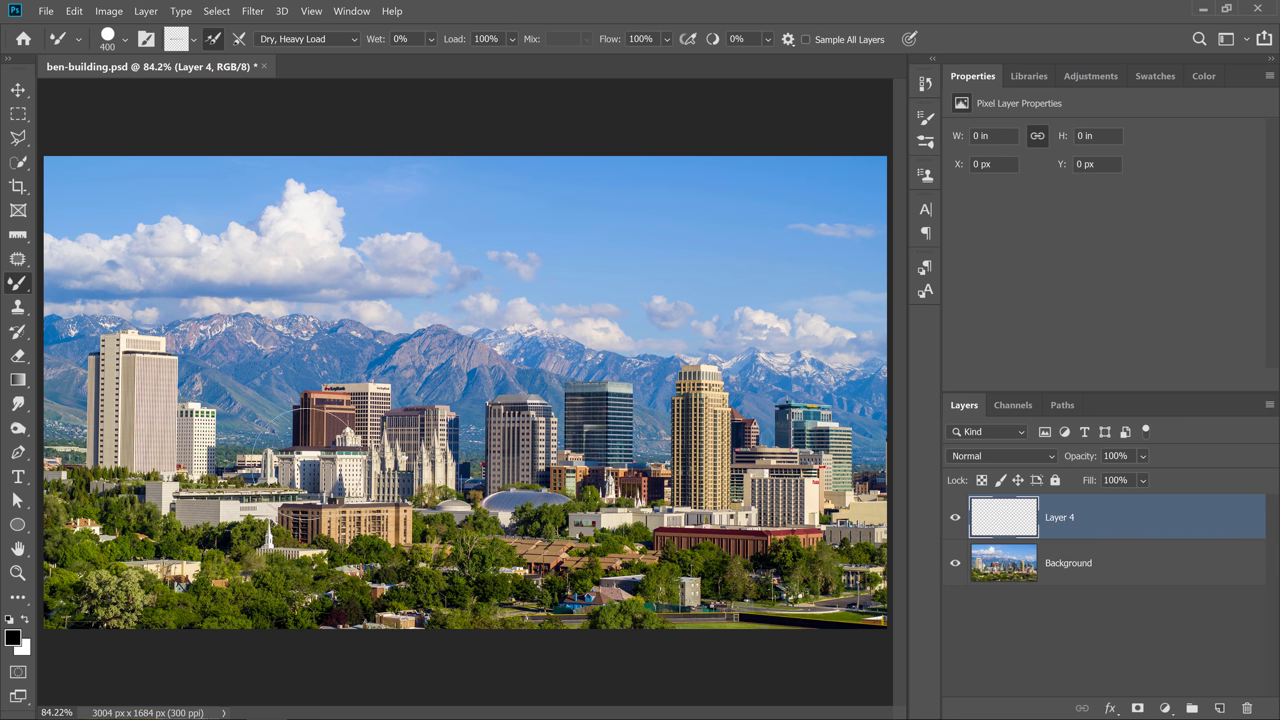
{"action": "key", "text": "shift"}
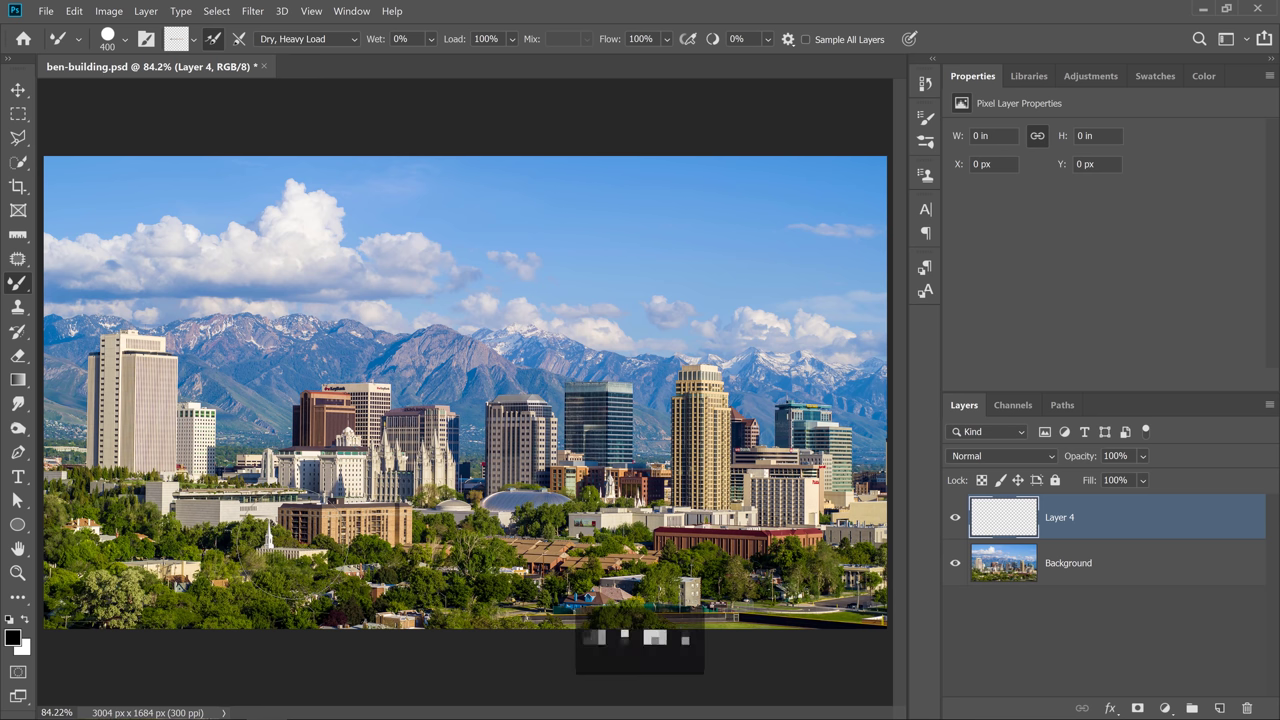
{"action": "left_click_drag", "start_coordinate": [290, 560], "coordinate": [298, 150]}
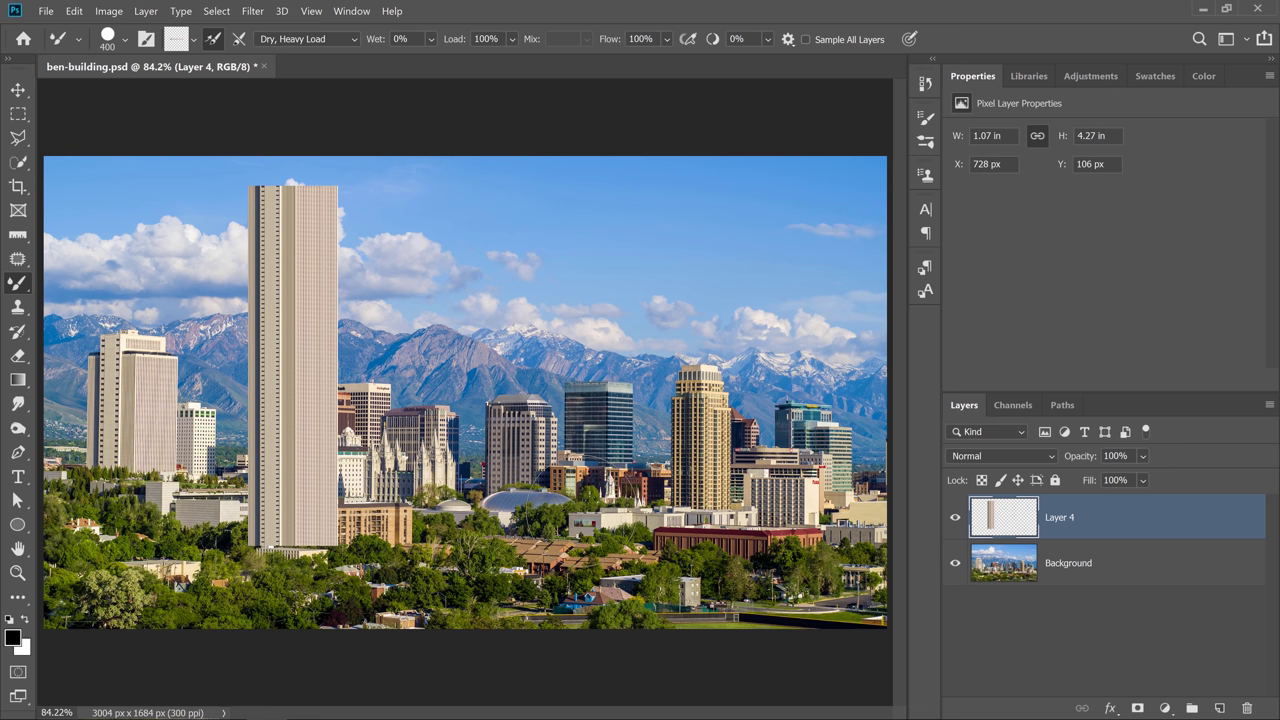
Move the painted column over the original beige tower, aligning its base and sides at X 151 px, Y -193 px.
{"action": "left_click", "coordinate": [18, 89]}
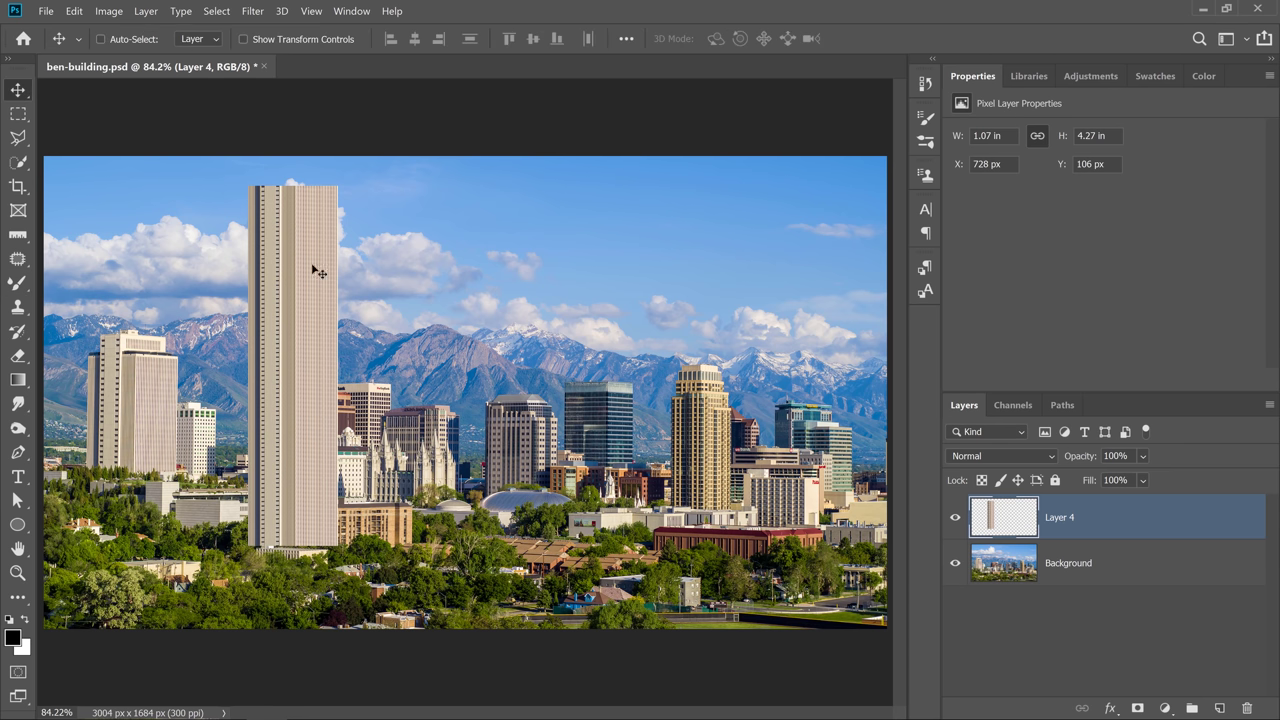
{"action": "left_click_drag", "start_coordinate": [308, 481], "coordinate": [157, 407]}
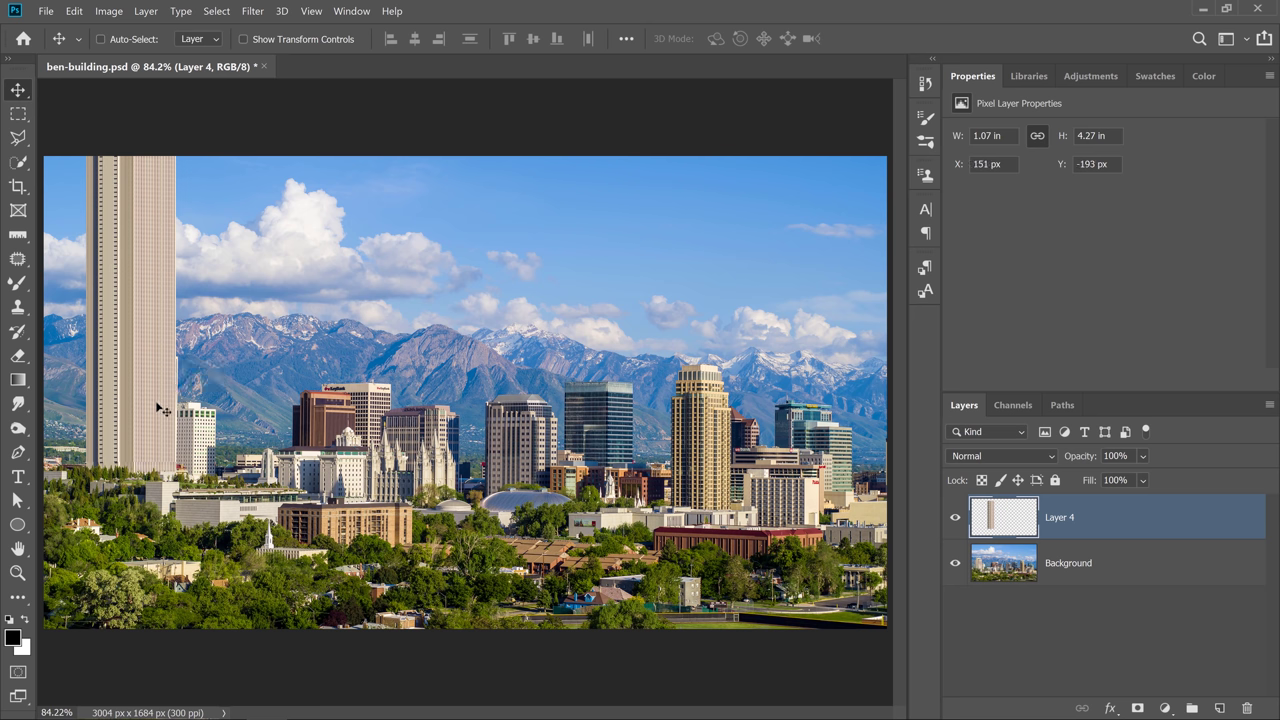
{"action": "key", "text": "b"}
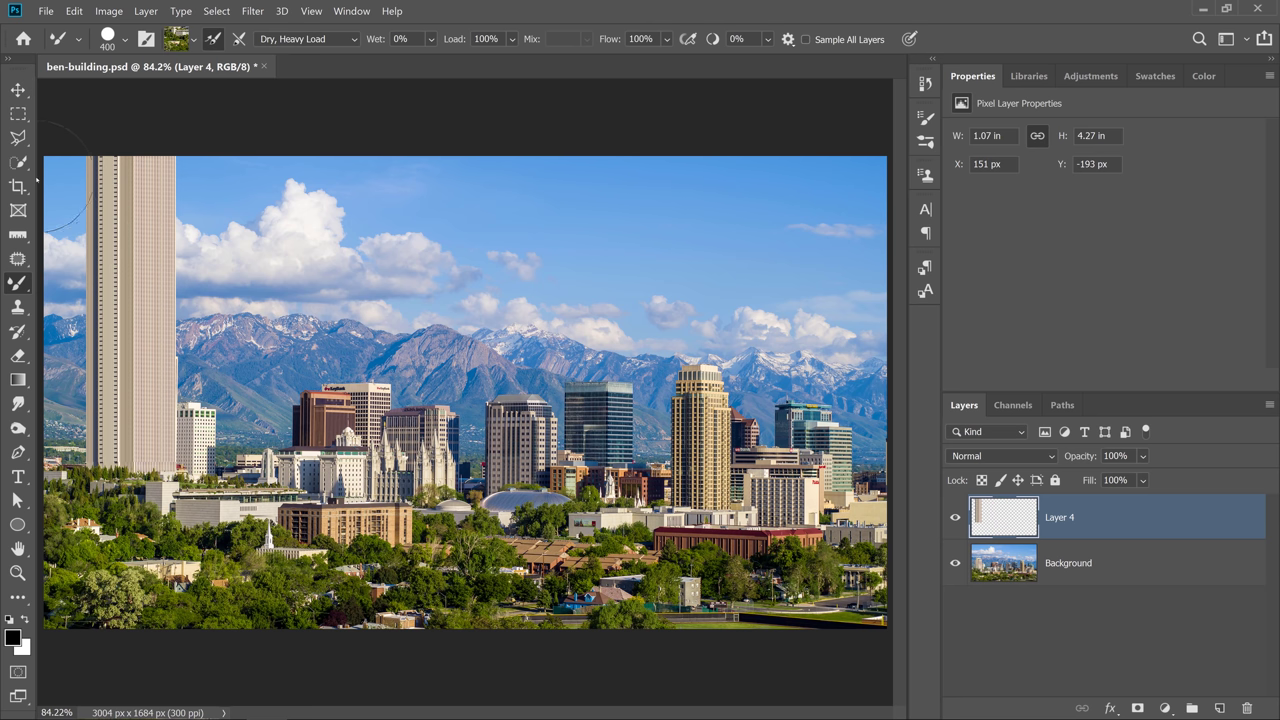
Extend the canvas upward with the Crop Tool to 3004 x 2070 px.
{"action": "key", "text": "c"}
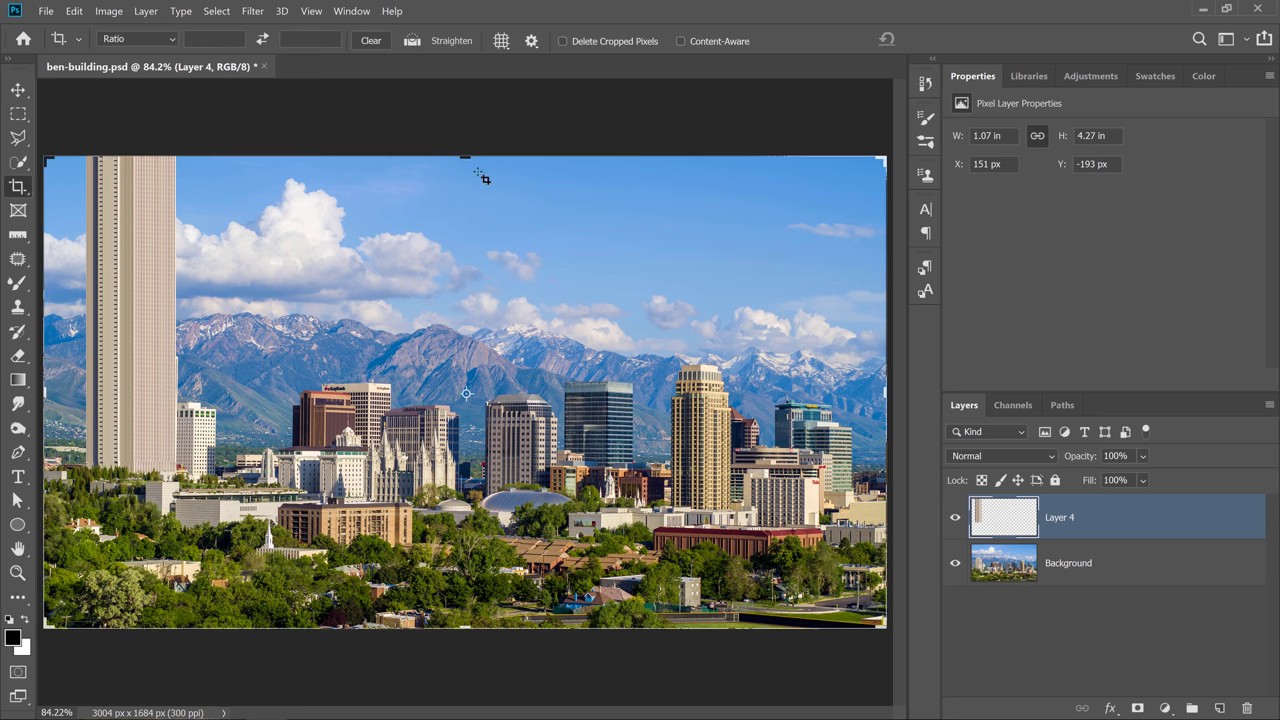
{"action": "left_click_drag", "start_coordinate": [465, 155], "coordinate": [468, 101]}
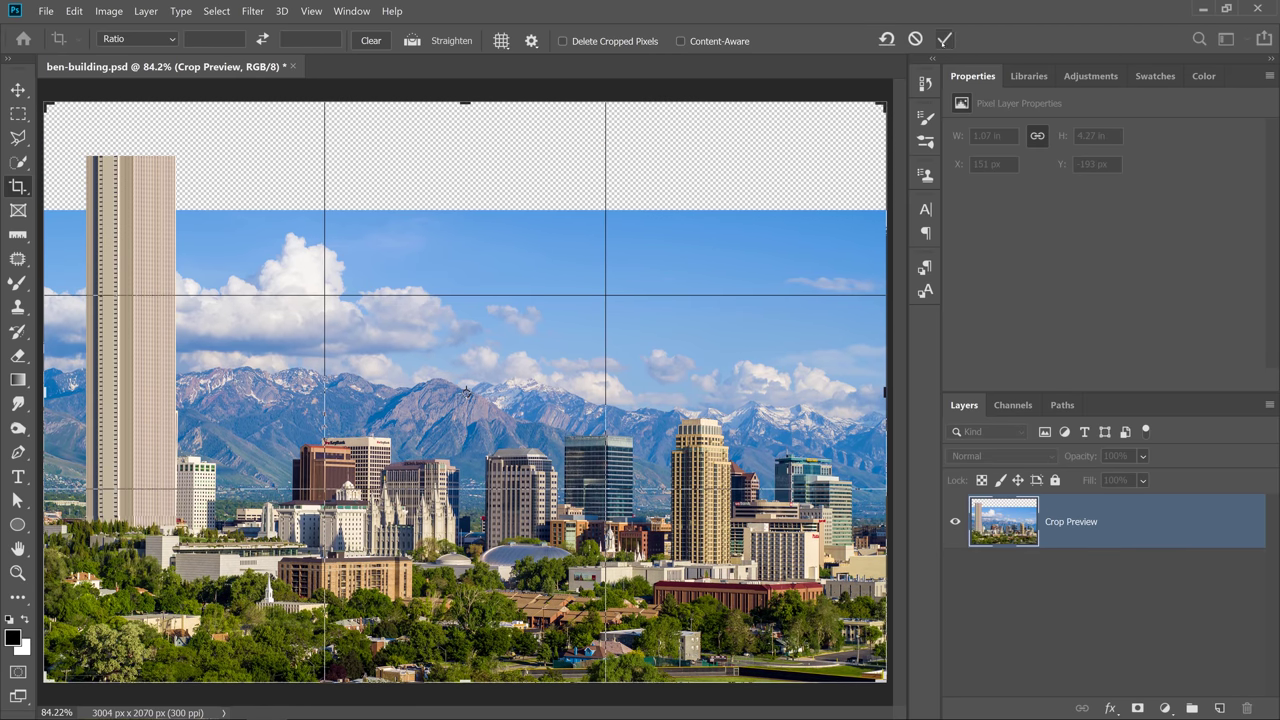
{"action": "key", "text": "Return"}
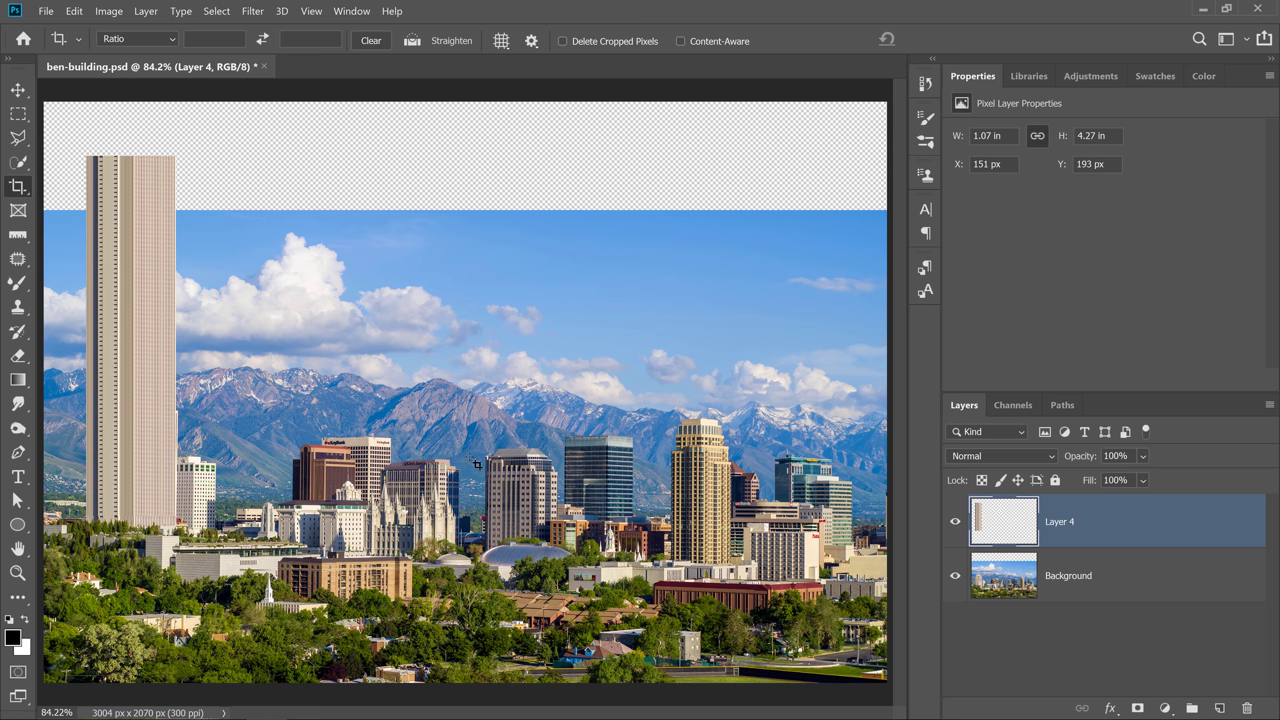
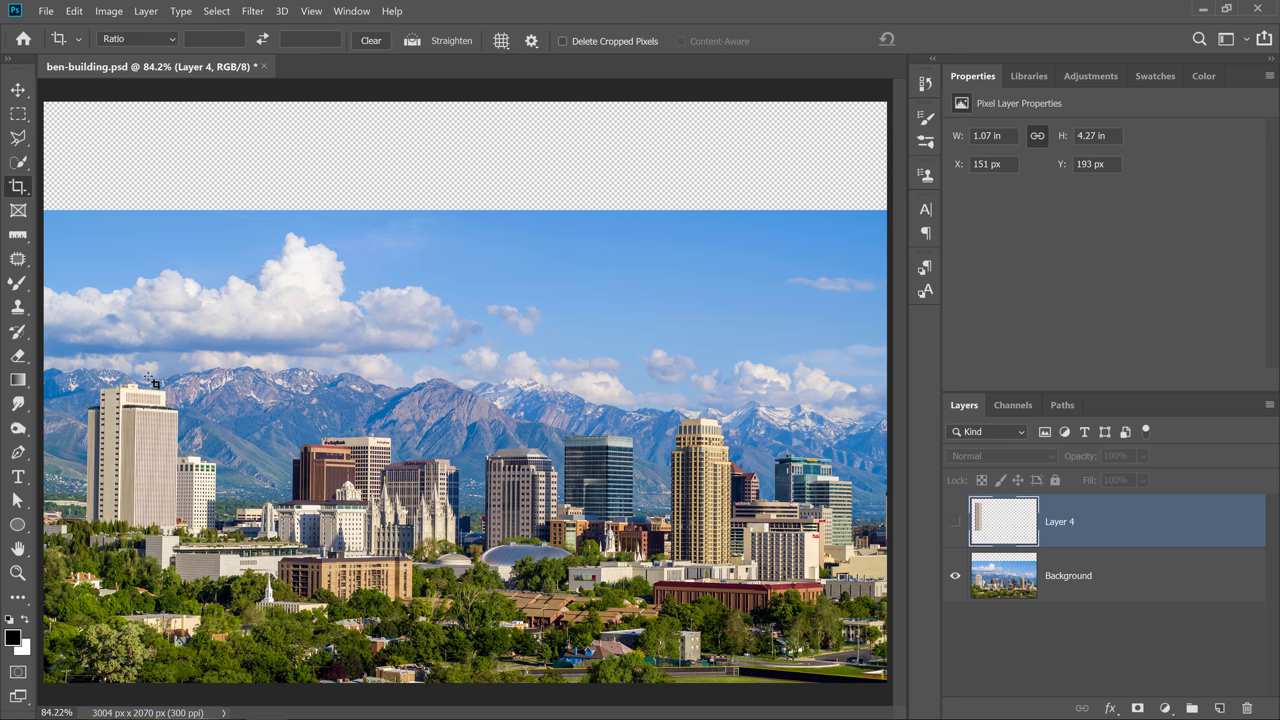
Copy the beige tower's rooftop from the Background onto a new layer using a rectangular marquee selection.
{"action": "left_click", "coordinate": [18, 113]}
{"action": "left_click", "coordinate": [100, 113]}
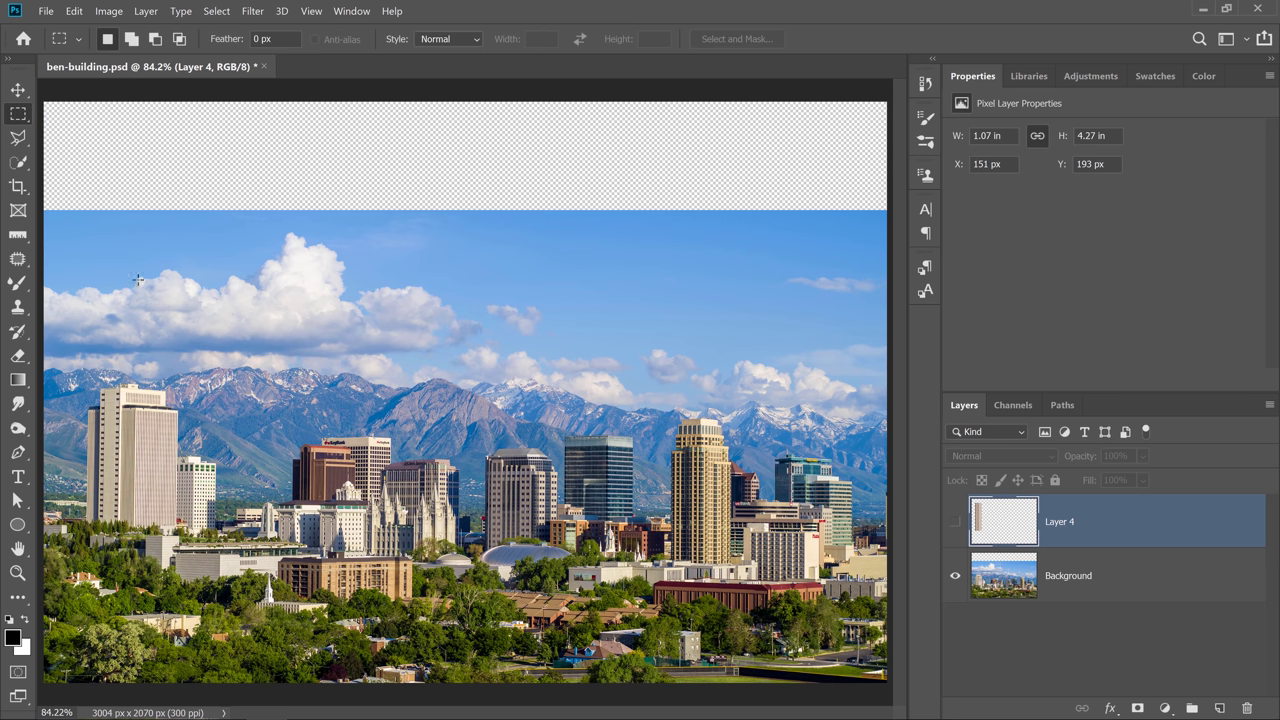
{"action": "left_click_drag", "start_coordinate": [74, 374], "coordinate": [188, 422]}
{"action": "left_click", "coordinate": [1112, 580]}
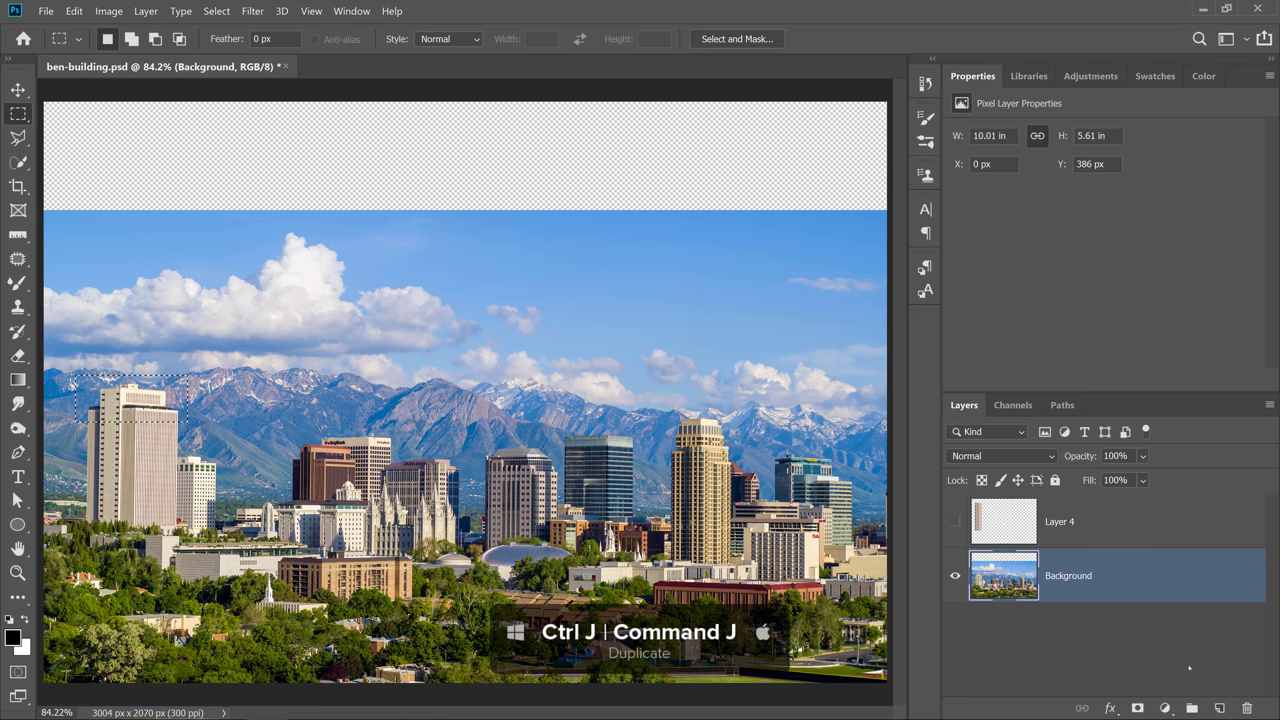
{"action": "key", "text": "ctrl+j"}
Hide the Background layer, place Layer 5 above Layer 4, and make Layer 4 visible.
{"action": "left_click", "coordinate": [955, 631]}
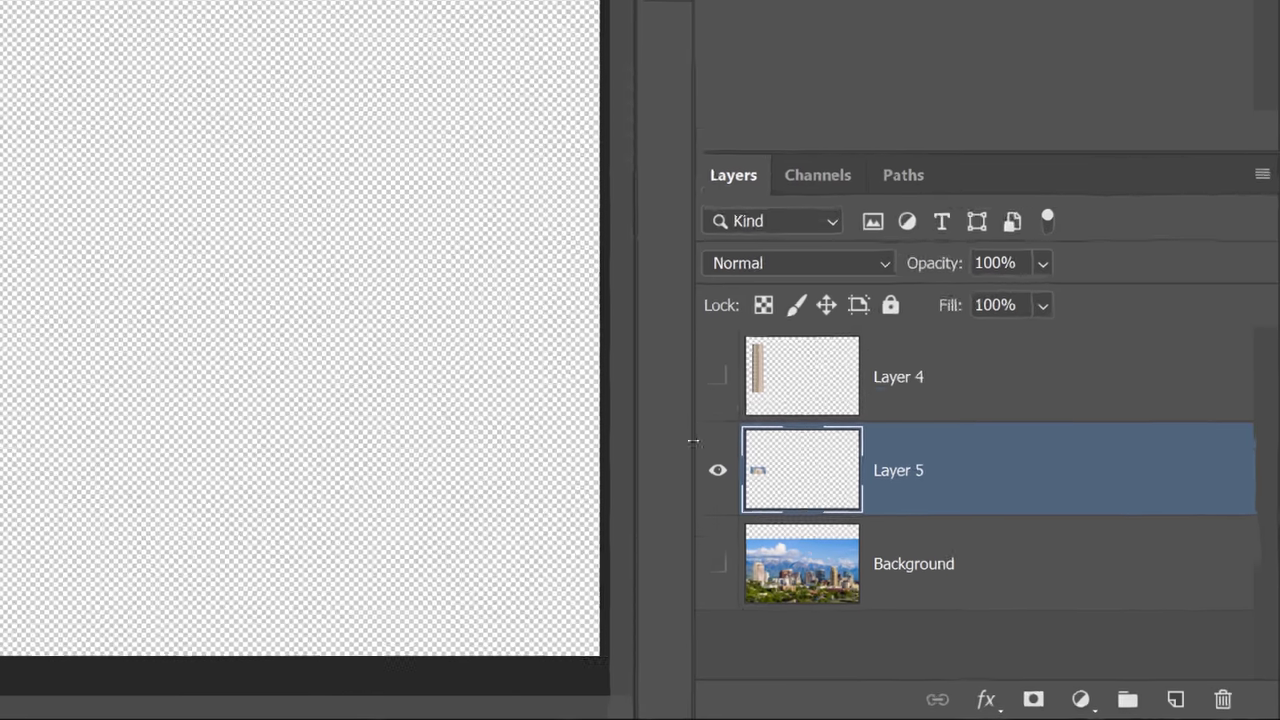
{"action": "left_click_drag", "start_coordinate": [1004, 575], "coordinate": [1006, 529]}
{"action": "left_click", "coordinate": [629, 431]}
{"action": "left_click", "coordinate": [731, 449]}
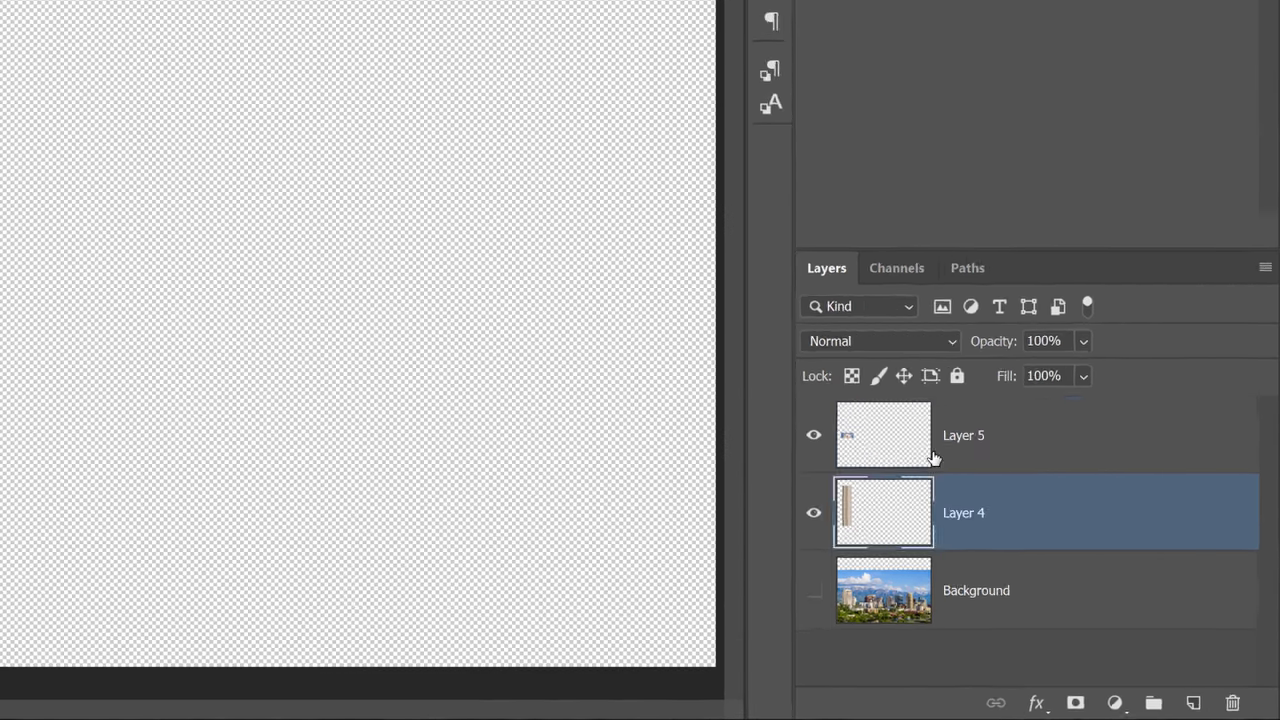
Move the rooftop on Layer 5 onto the painted column's upper end, aligning its sides at X 106 px.
{"action": "left_click", "coordinate": [728, 323]}
{"action": "left_click_drag", "start_coordinate": [152, 404], "coordinate": [144, 163]}
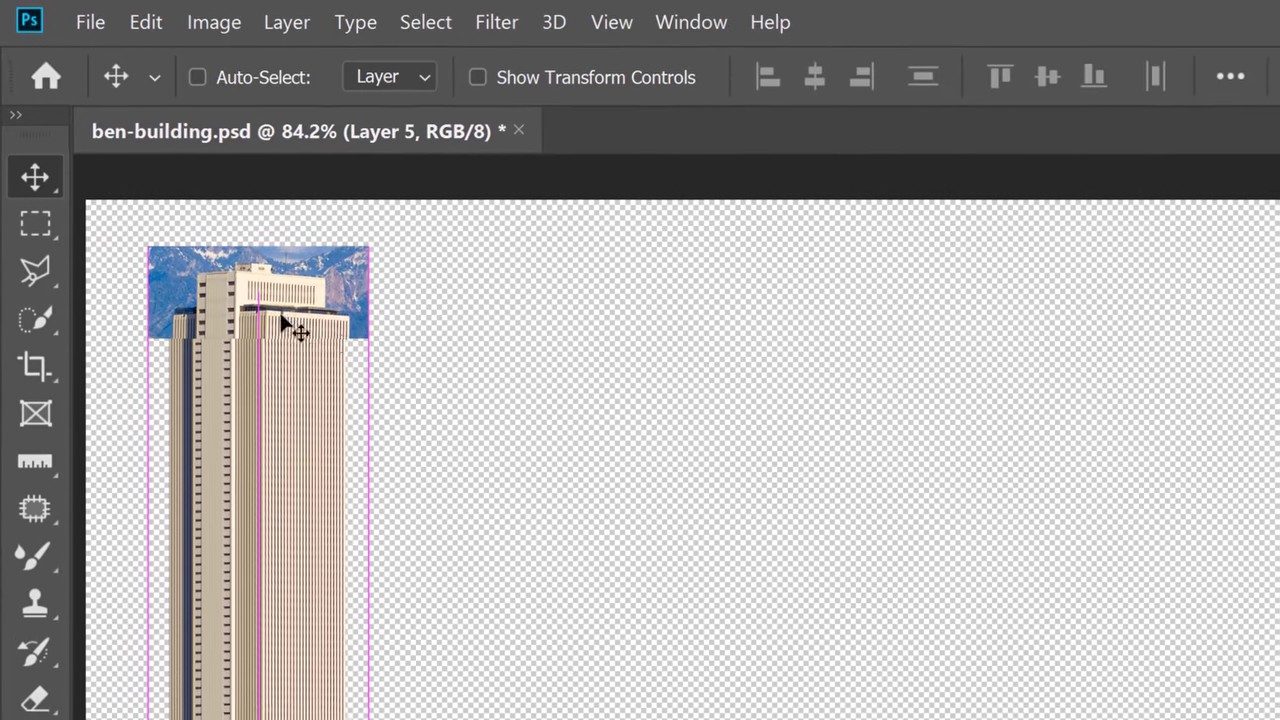
{"action": "key", "text": "Left"}
{"action": "key", "text": "Left"}
{"action": "key", "text": "Left"}
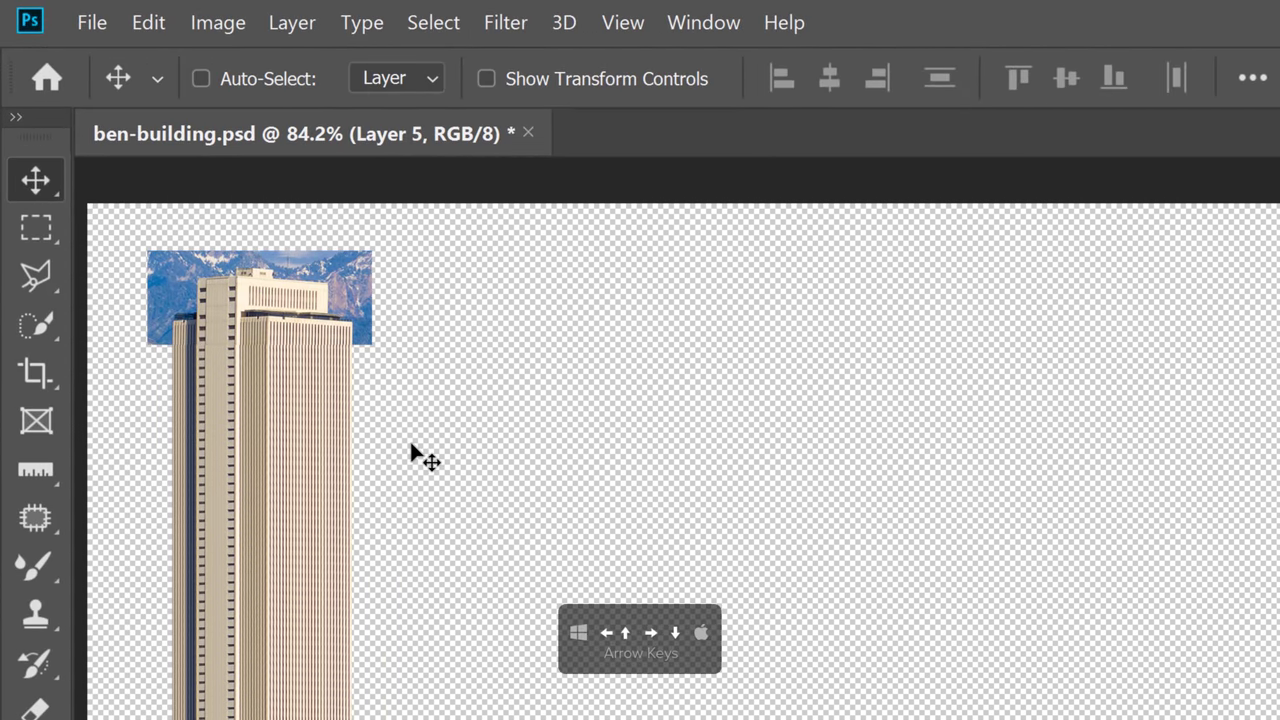
Nudge the rooftop vertically to Y 33 px so it overlaps the column and its window rows match.
{"action": "key", "text": "Up"}
{"action": "key", "text": "Up"}
{"action": "key", "text": "Up"}
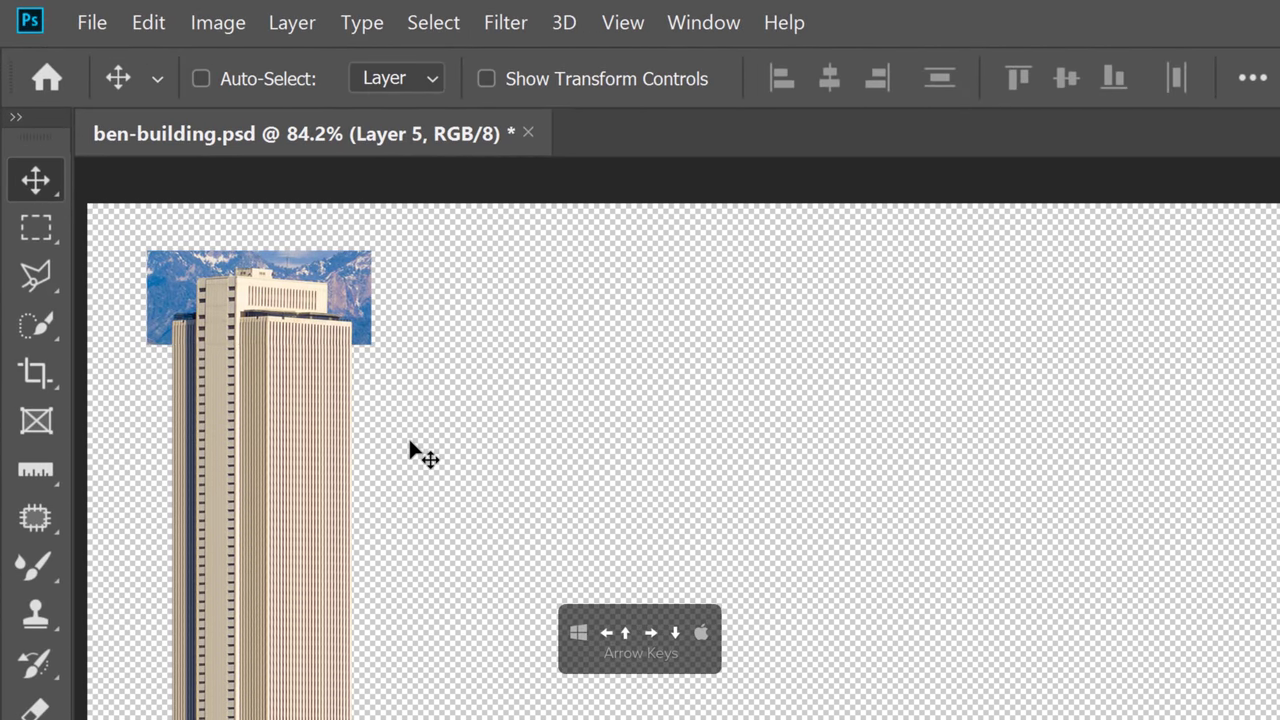
{"action": "key", "text": "Up"}
{"action": "key", "text": "Up"}
{"action": "key", "text": "Up"}
{"action": "key", "text": "Up"}
{"action": "key", "text": "Up"}
{"action": "key", "text": "Up"}
{"action": "key", "text": "Up"}
{"action": "key", "text": "Up"}
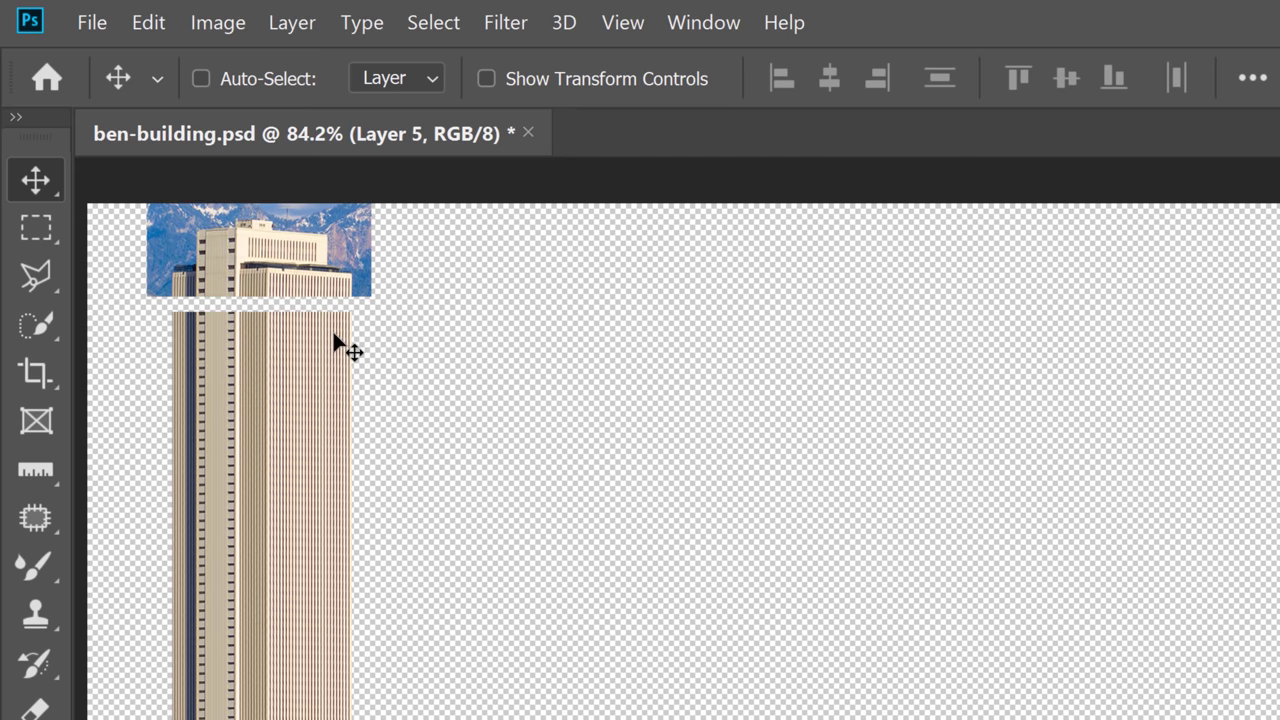
{"action": "key", "text": "Down"}
{"action": "key", "text": "Down"}
{"action": "key", "text": "Down"}
{"action": "key", "text": "Down"}
{"action": "key", "text": "Down"}
{"action": "key", "text": "Down"}
{"action": "key", "text": "Down"}
{"action": "key", "text": "Down"}
{"action": "key", "text": "Down"}
{"action": "key", "text": "Down"}
{"action": "key", "text": "Down"}
{"action": "key", "text": "Down"}
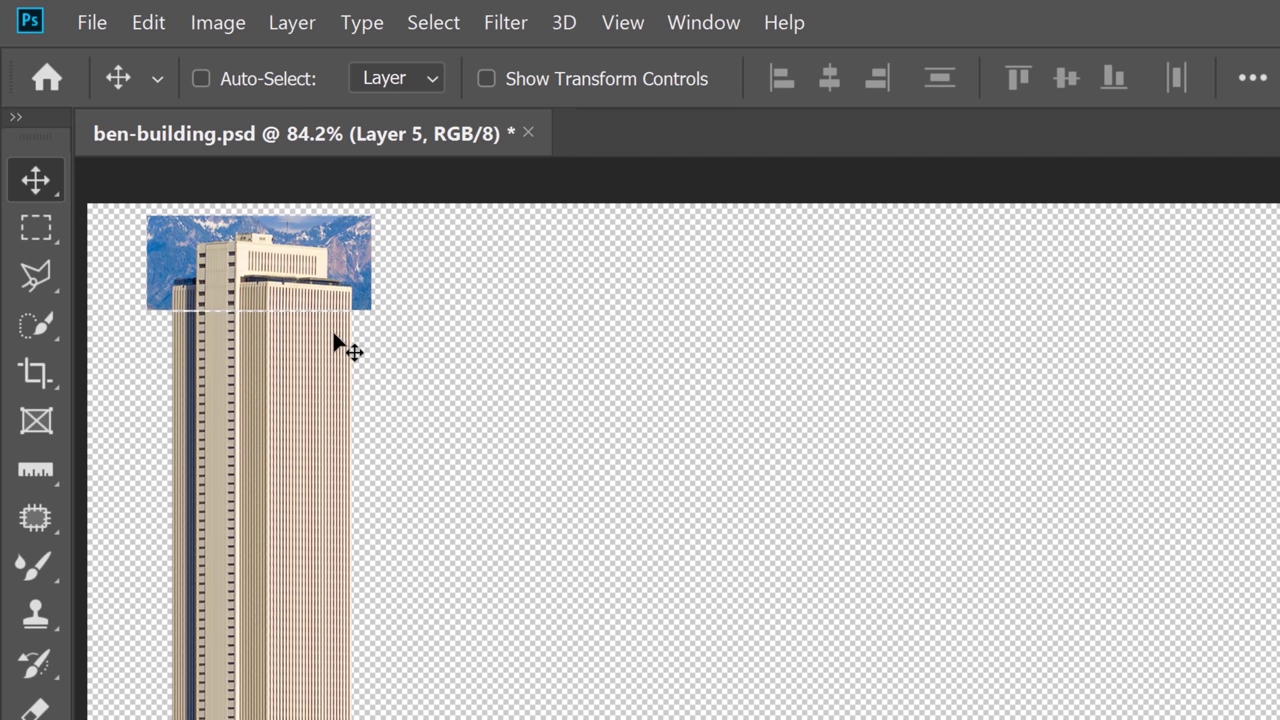
{"action": "key", "text": "Down"}
{"action": "key", "text": "Down"}
{"action": "key", "text": "Down"}
{"action": "key", "text": "Down"}
{"action": "key", "text": "Down"}
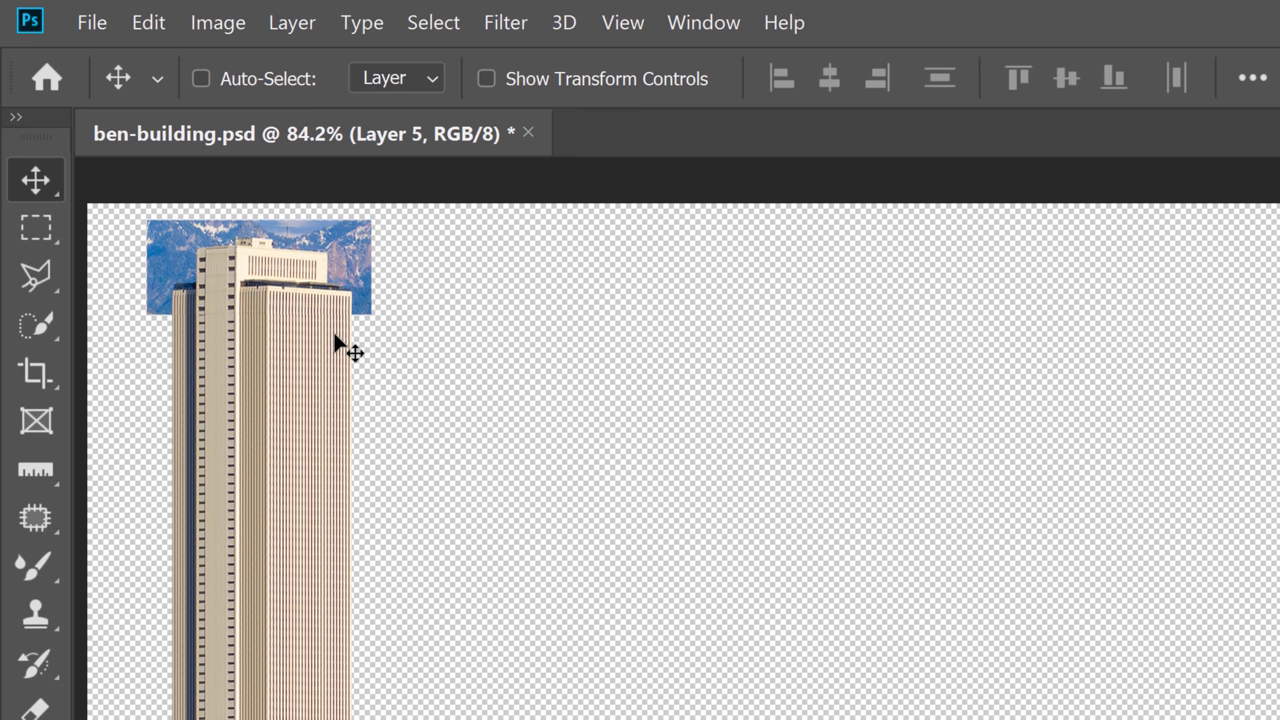
{"action": "key", "text": "Down"}
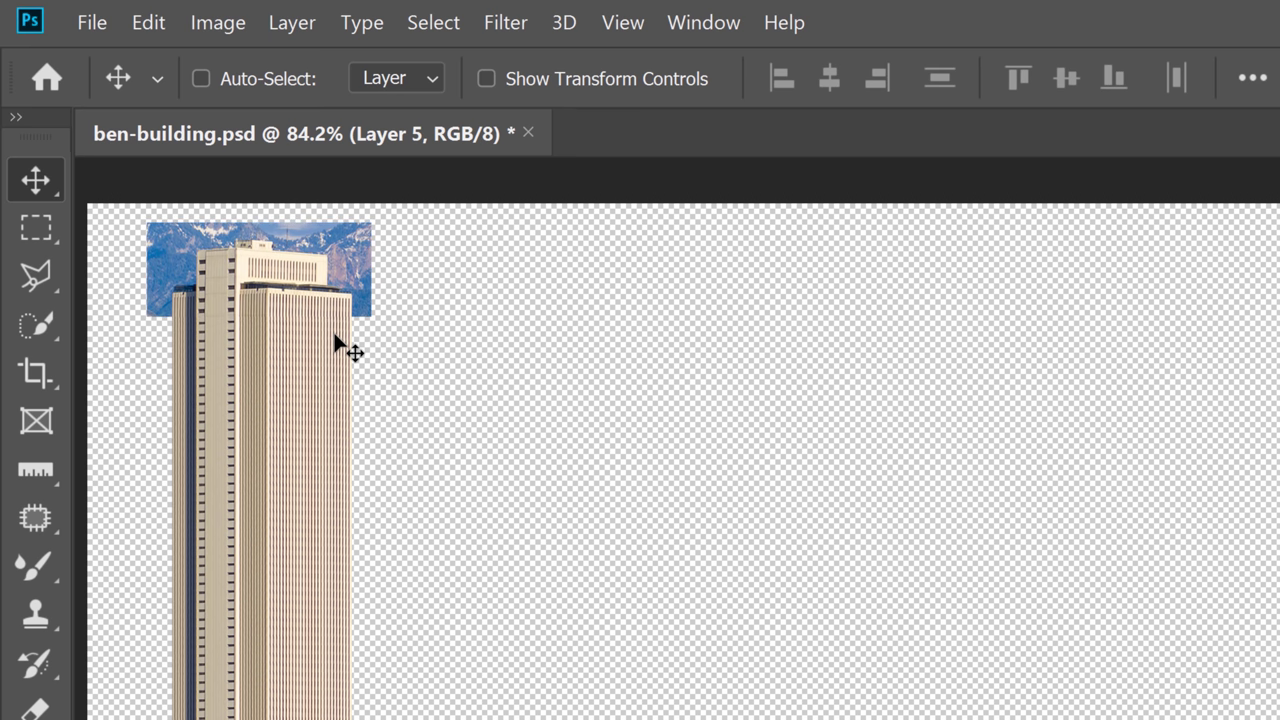
{"action": "key", "text": "Down"}
{"action": "key", "text": "Up"}
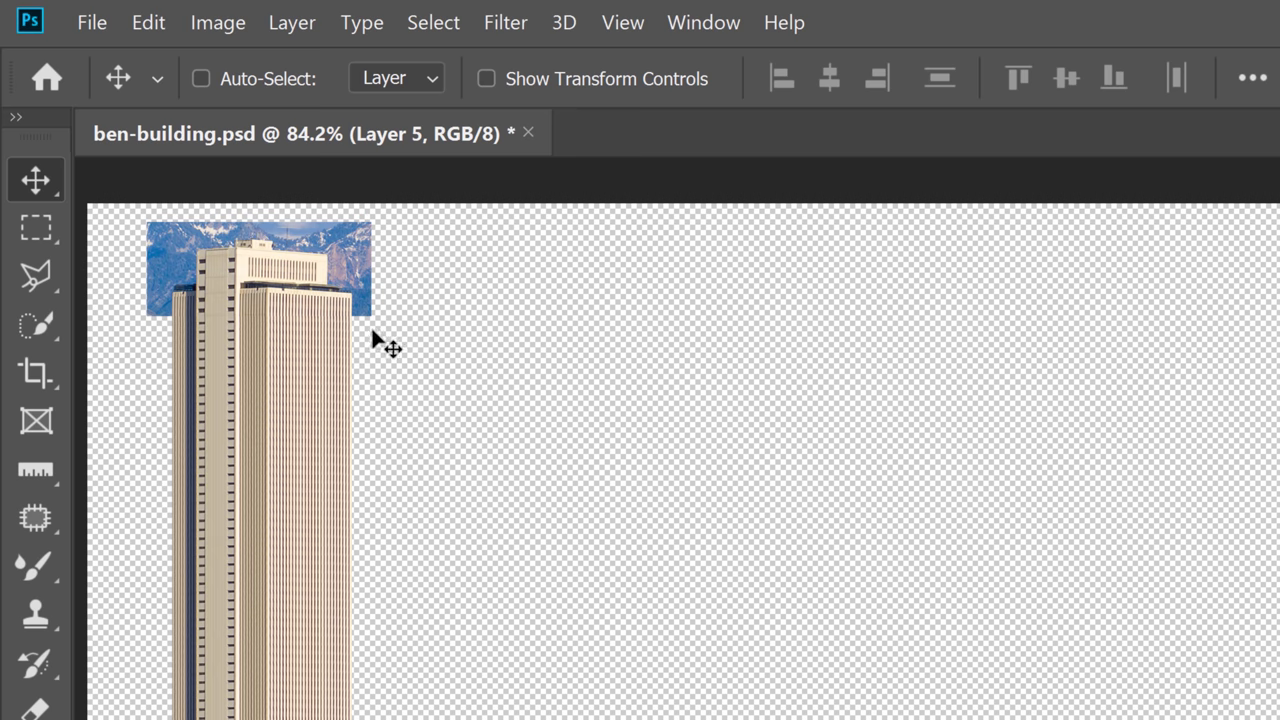
Outline the rooftop and the upper part of the tower with the Polygonal Lasso, leaving out the mountain background.
{"action": "scroll", "coordinate": [240, 245], "scroll_direction": "up", "scroll_amount": 3}
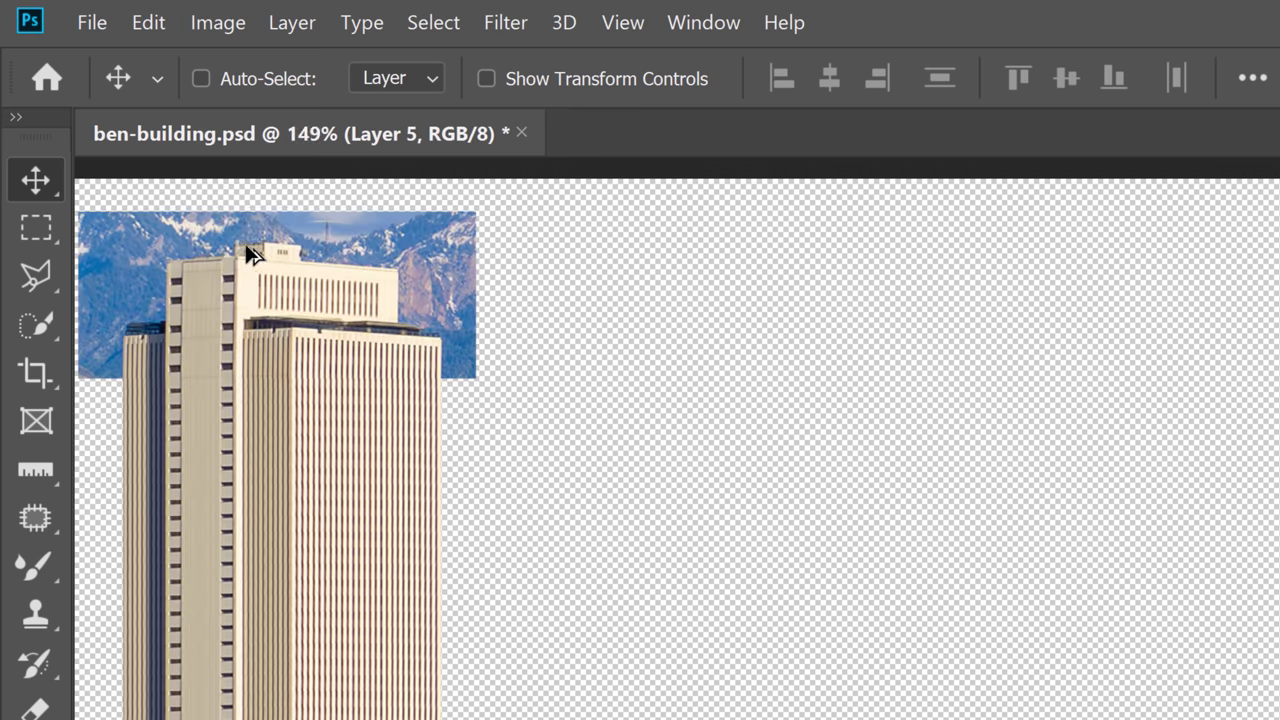
{"action": "scroll", "coordinate": [247, 254], "scroll_direction": "up", "scroll_amount": 5}
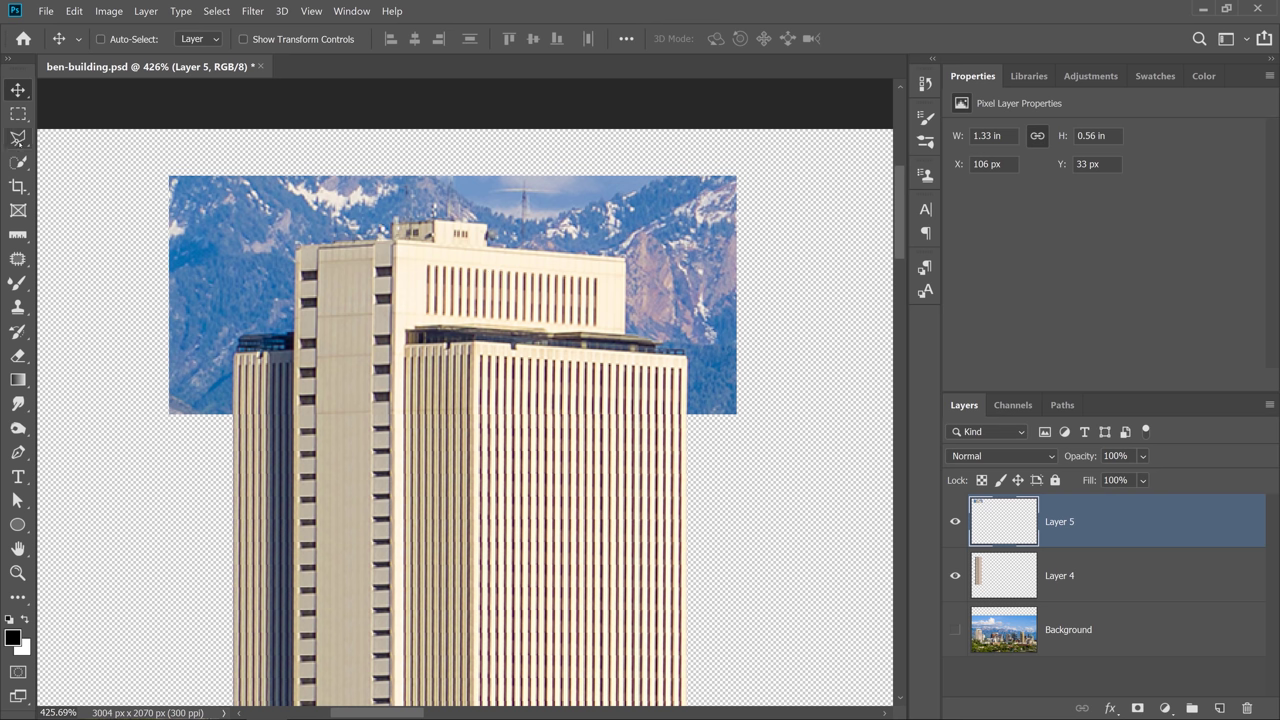
{"action": "left_click", "coordinate": [18, 137]}
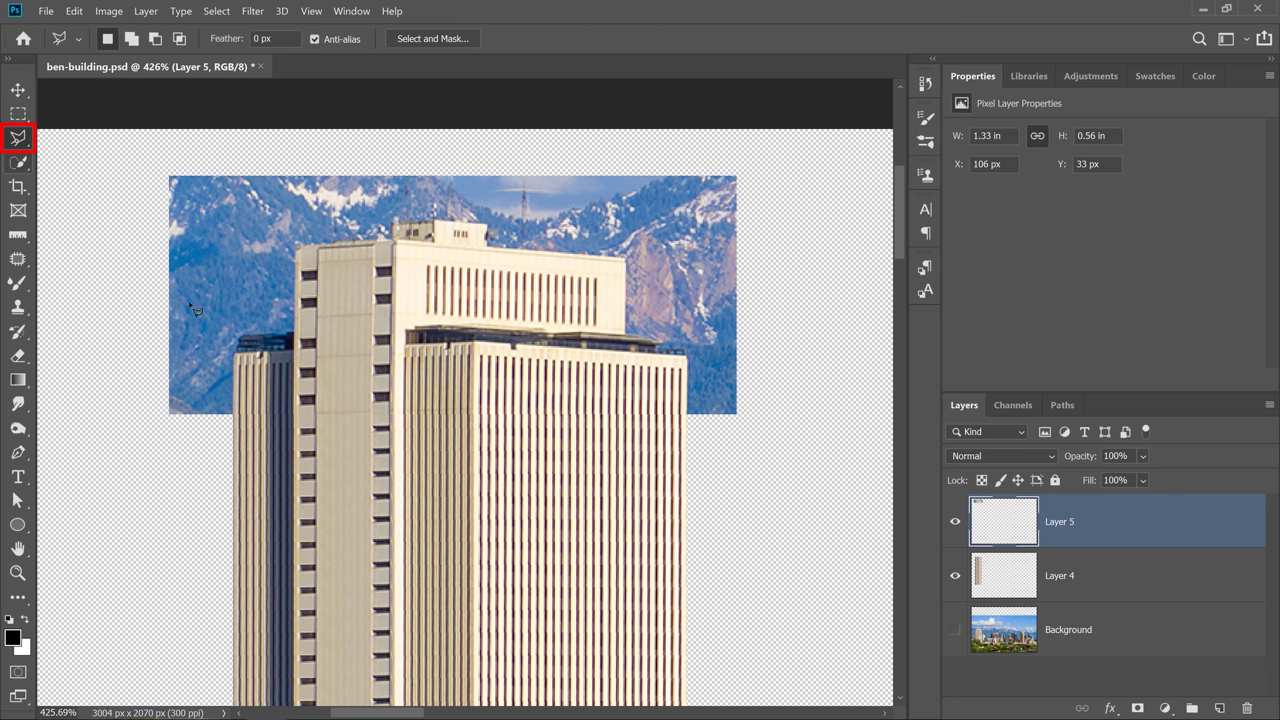
{"action": "left_click", "coordinate": [233, 355]}
{"action": "left_click", "coordinate": [232, 451]}
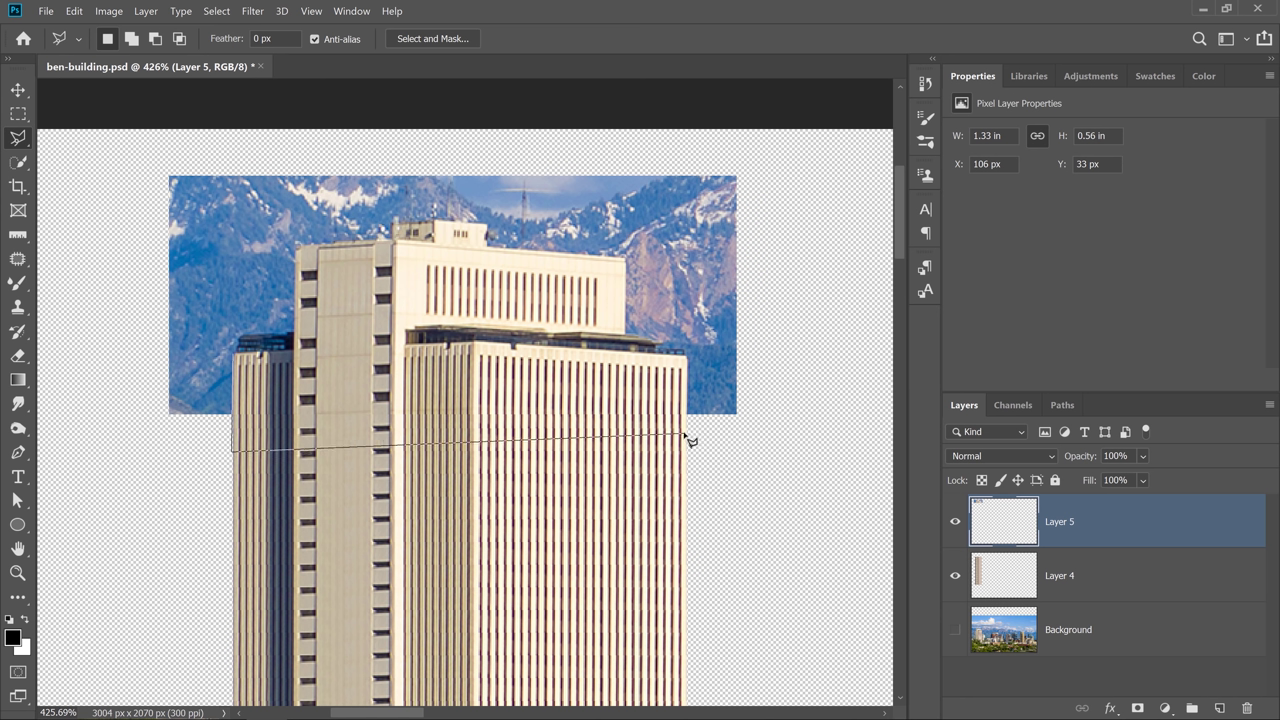
{"action": "left_click", "coordinate": [686, 435]}
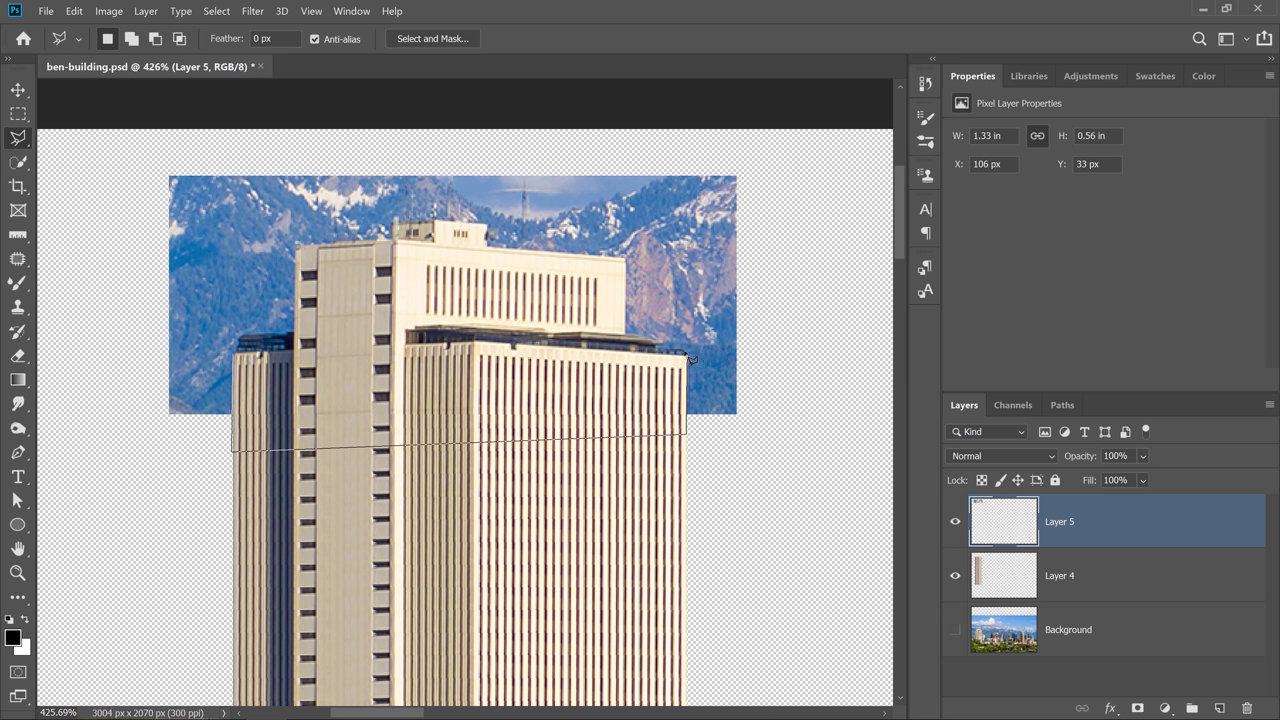
{"action": "left_click", "coordinate": [686, 353]}
{"action": "left_click", "coordinate": [626, 334]}
{"action": "left_click", "coordinate": [622, 258]}
{"action": "left_click", "coordinate": [487, 247]}
{"action": "left_click", "coordinate": [487, 222]}
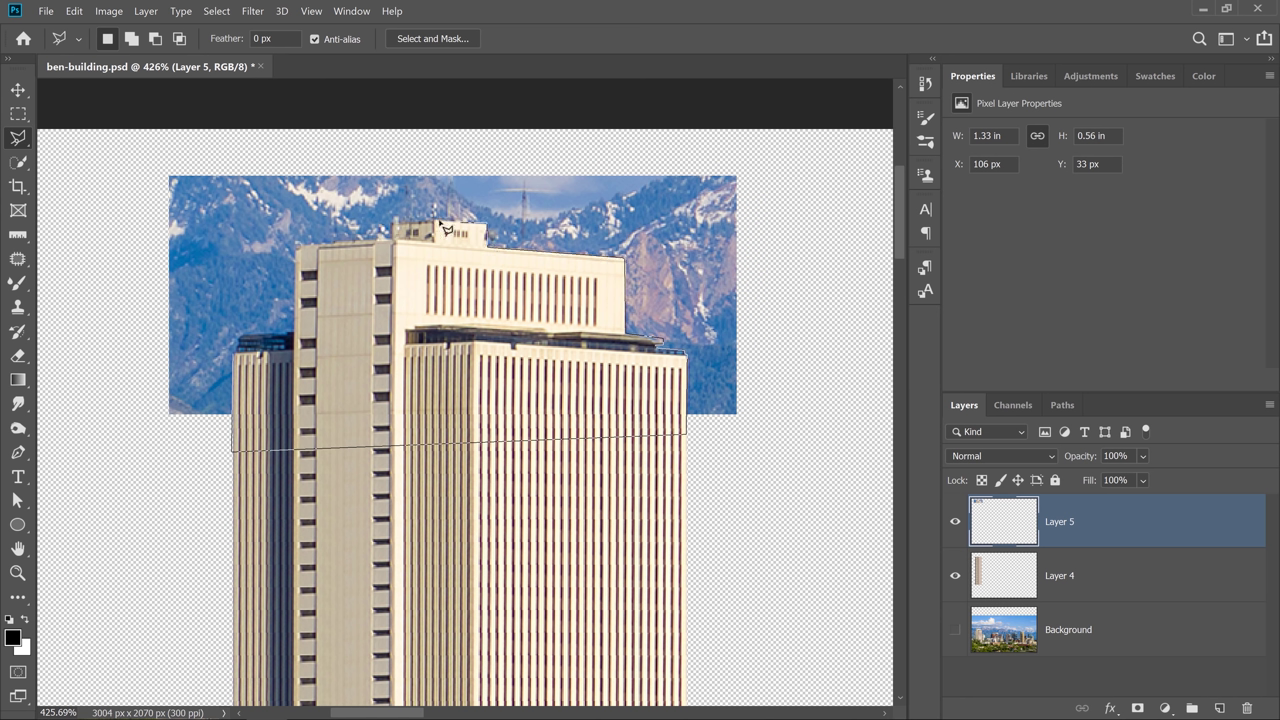
{"action": "left_click", "coordinate": [393, 222]}
{"action": "left_click", "coordinate": [393, 241]}
{"action": "left_click", "coordinate": [296, 244]}
{"action": "left_click", "coordinate": [296, 334]}
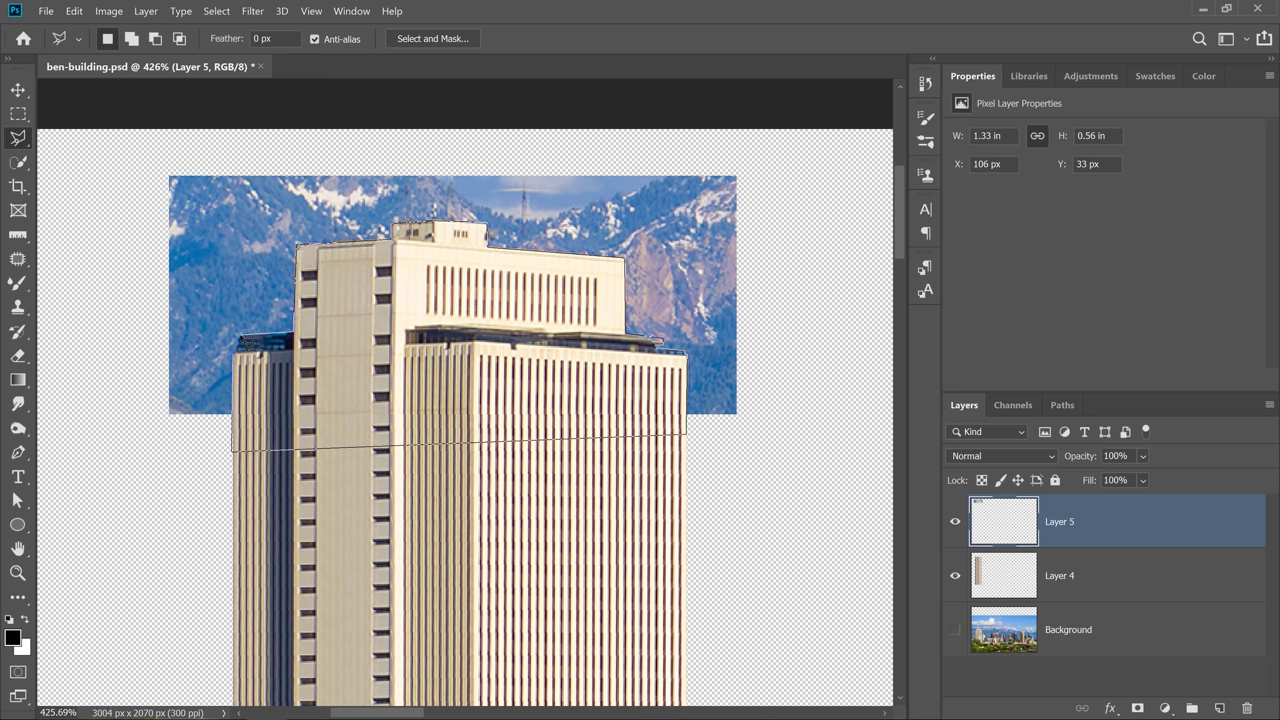
{"action": "left_click", "coordinate": [241, 358]}
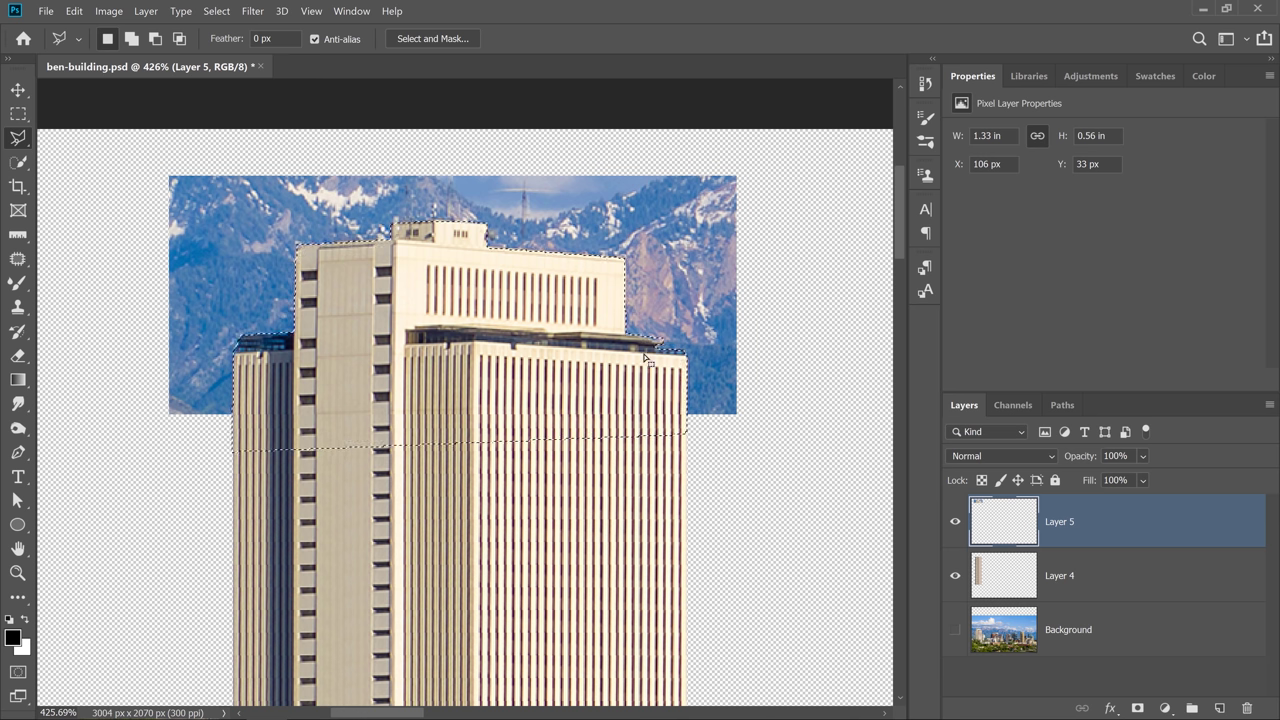
Mask Layer 5 with the tower selection and make the Background layer visible again.
{"action": "left_click", "coordinate": [1137, 708]}
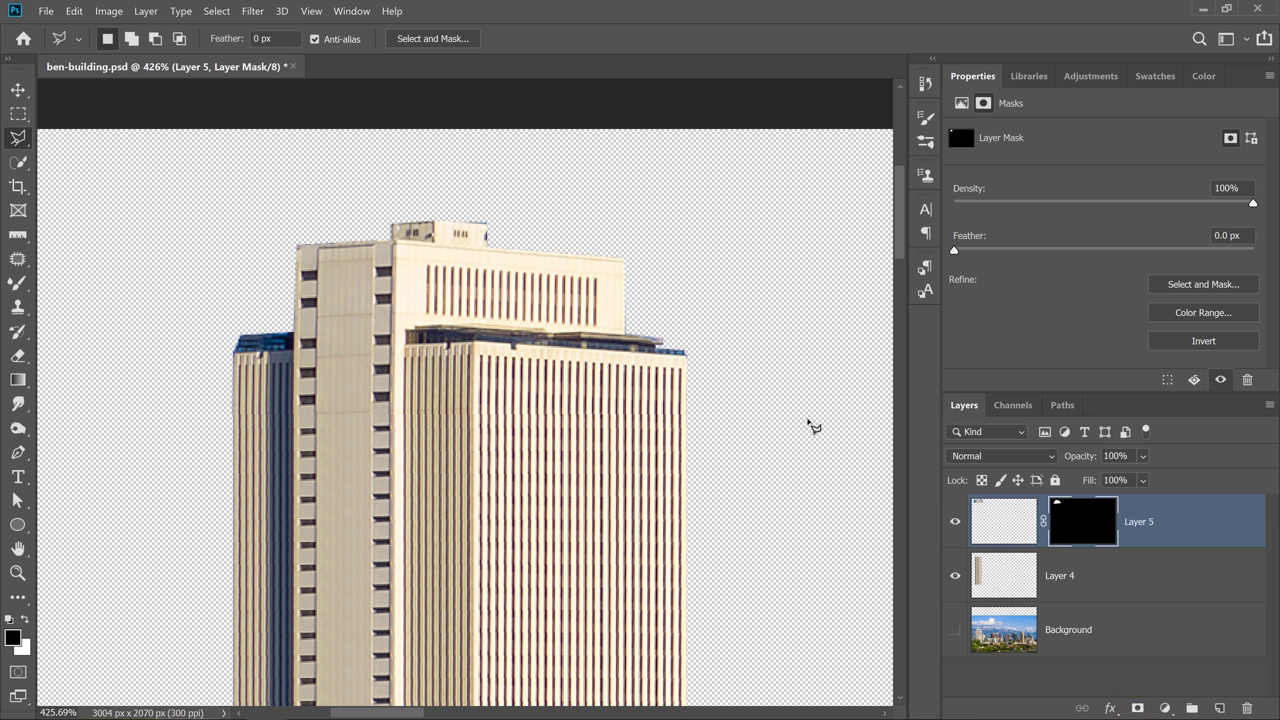
{"action": "double_click", "coordinate": [17, 548]}
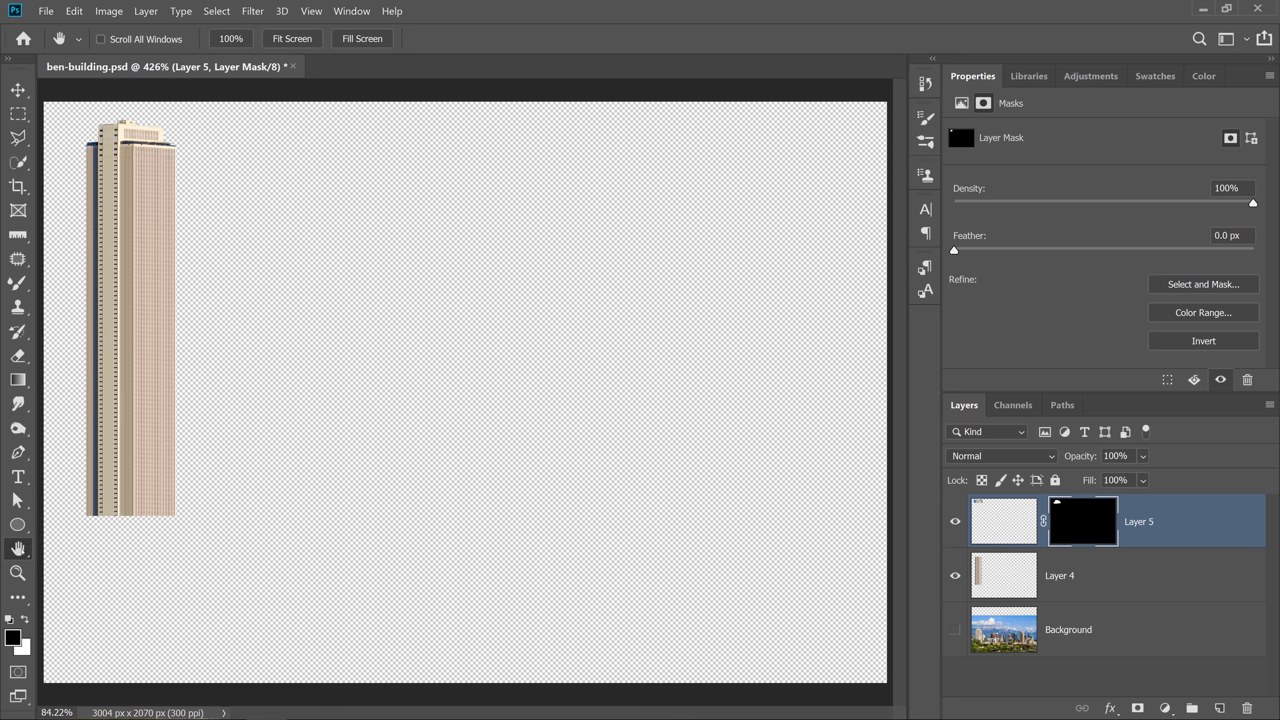
{"action": "left_click", "coordinate": [955, 630]}
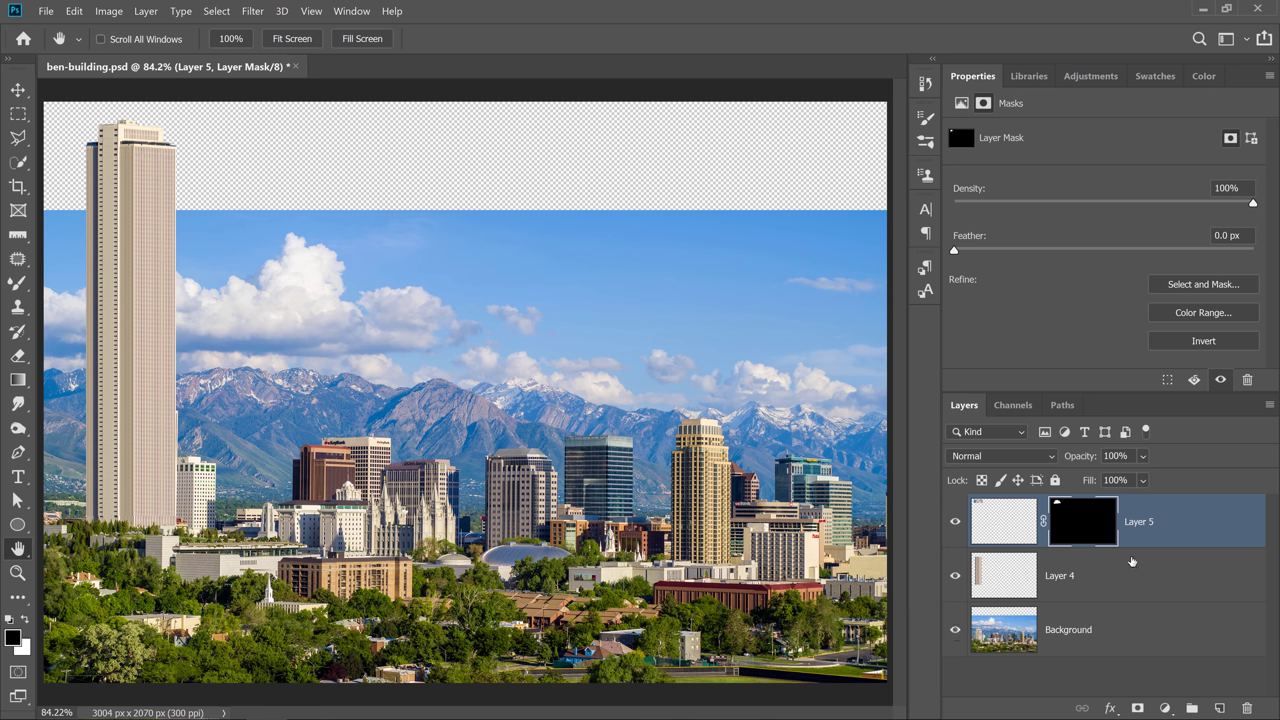
Rename Layer 5 as Top and Layer 4 as Buildin.
{"action": "double_click", "coordinate": [1138, 521]}
{"action": "type", "text": "Top"}
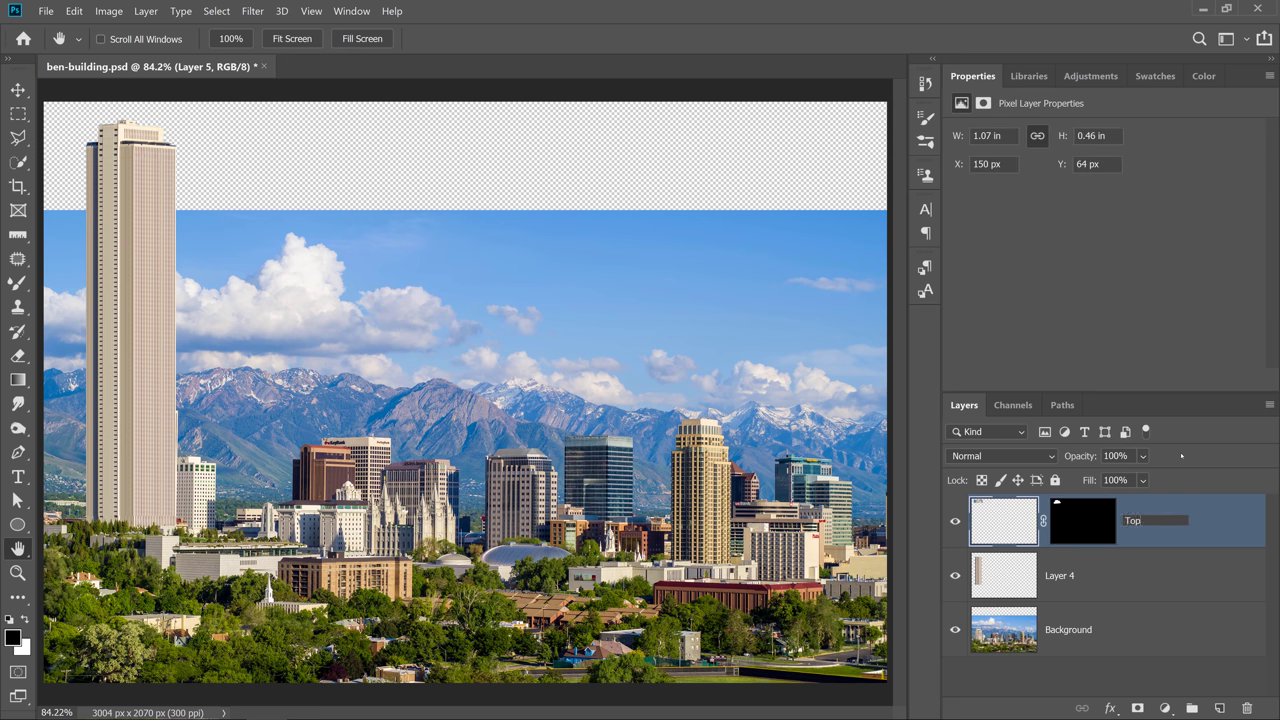
{"action": "key", "text": "Return"}
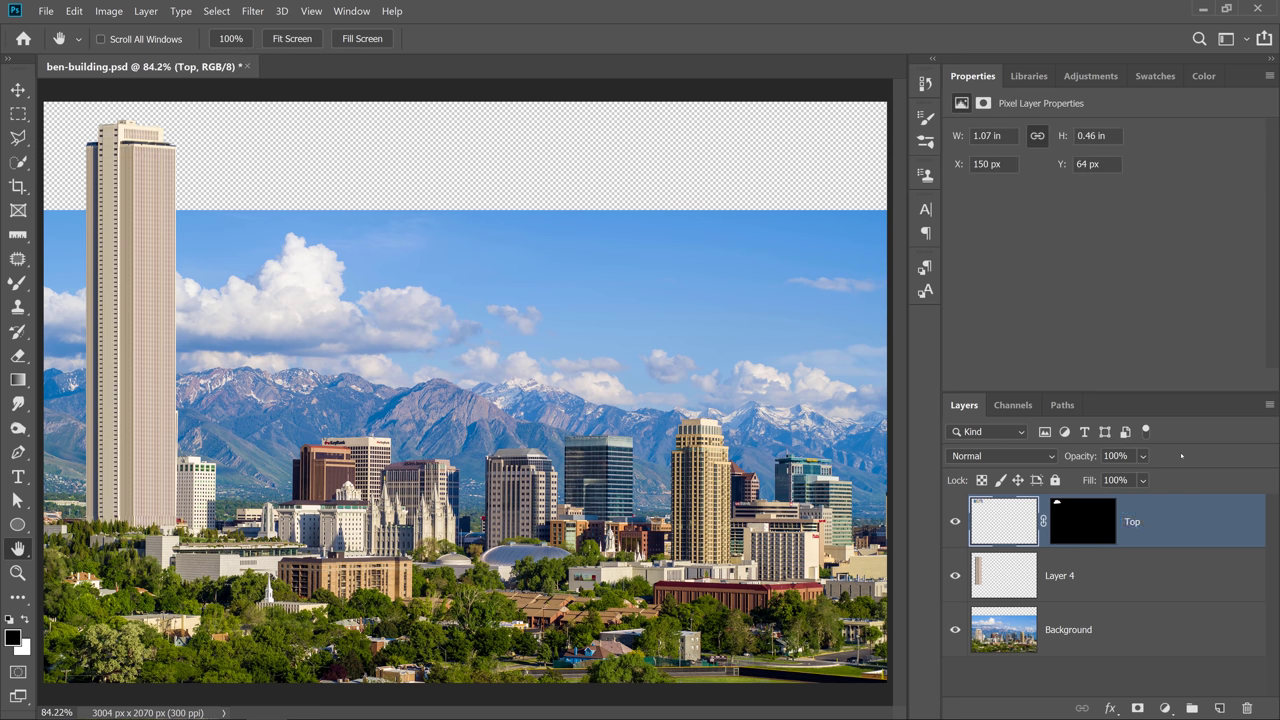
{"action": "left_click", "coordinate": [1051, 578]}
{"action": "double_click", "coordinate": [1051, 576]}
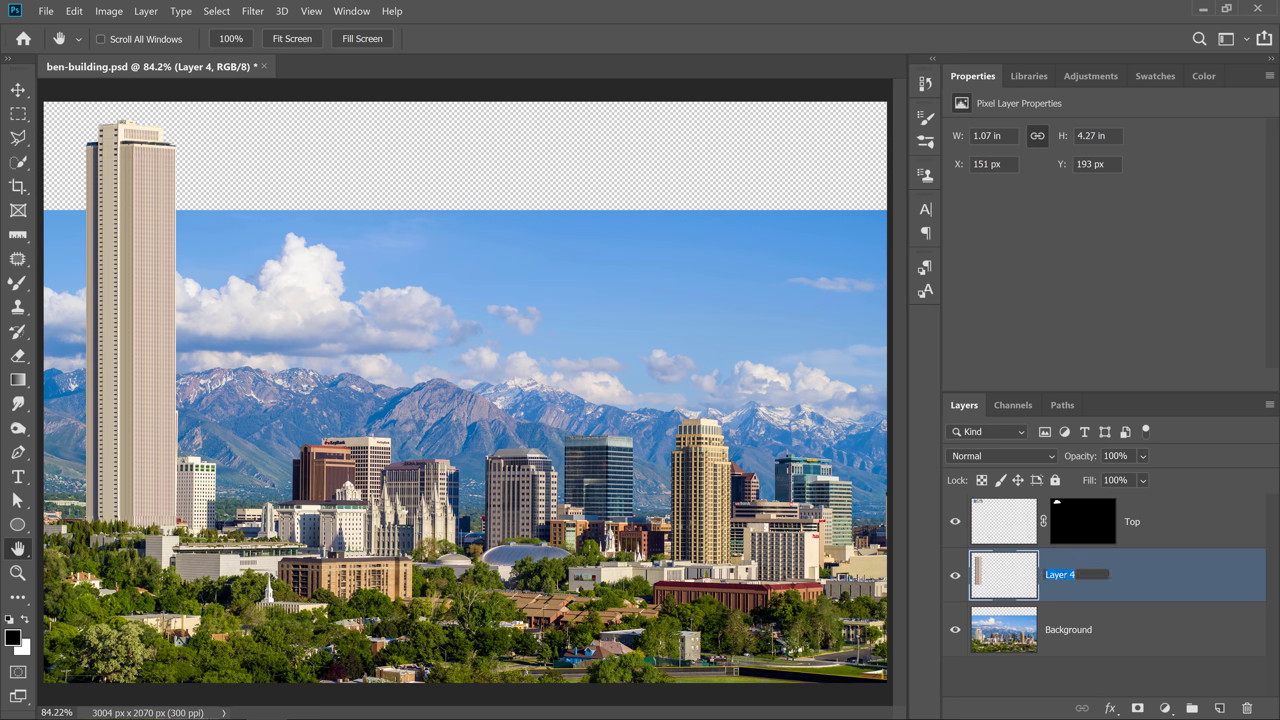
{"action": "type", "text": "Buildin"}
{"action": "key", "text": "Return"}
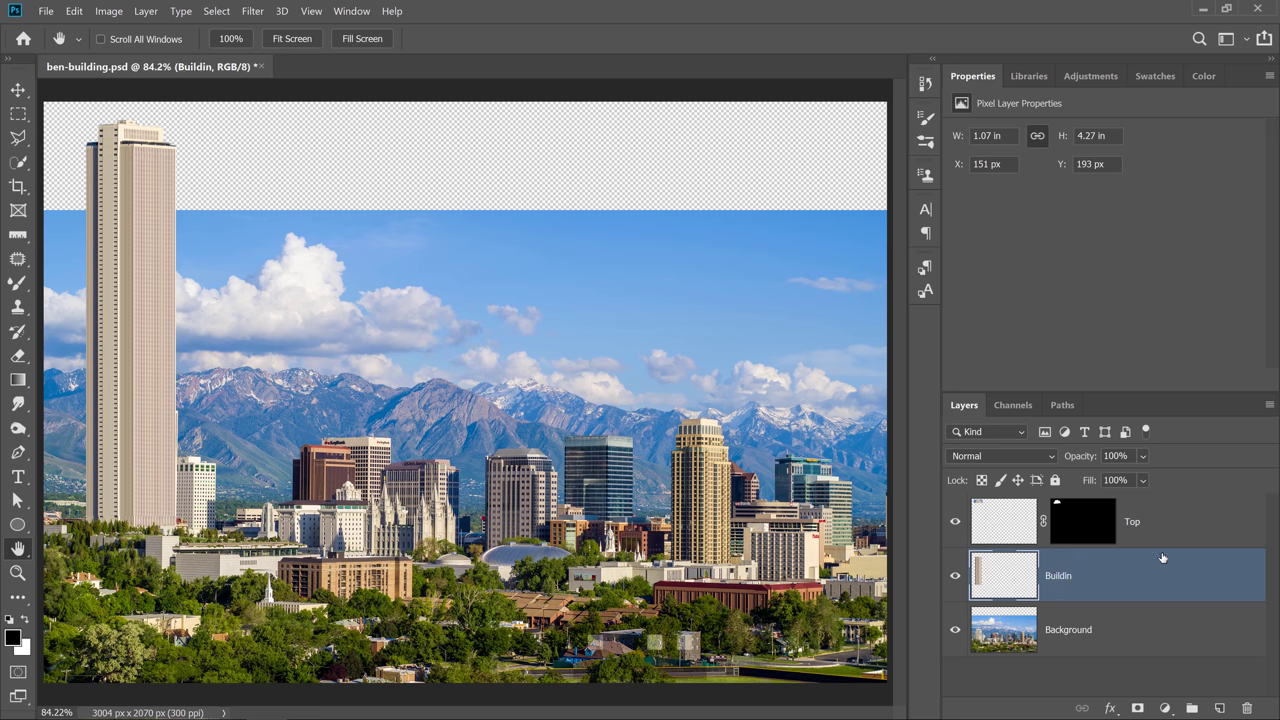
Convert the Top and Buildin layers together into one smart object.
{"action": "left_click", "coordinate": [1180, 522], "text": "shift"}
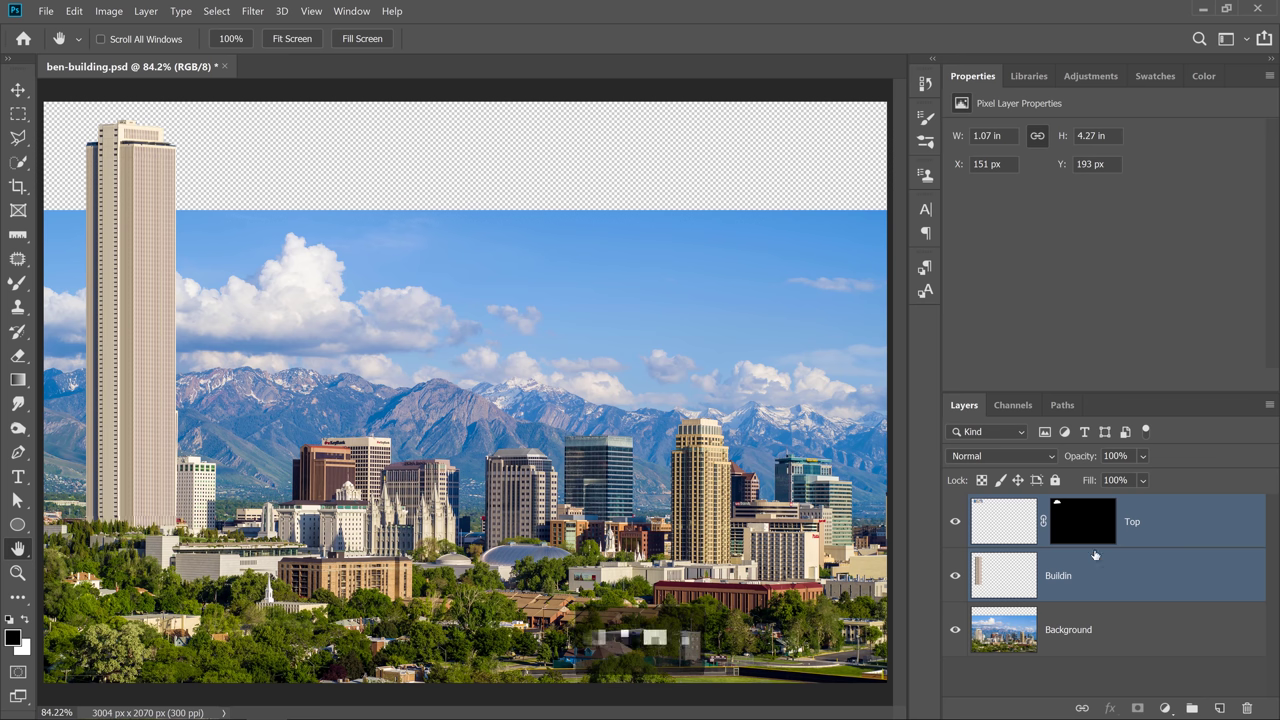
{"action": "right_click", "coordinate": [1157, 580]}
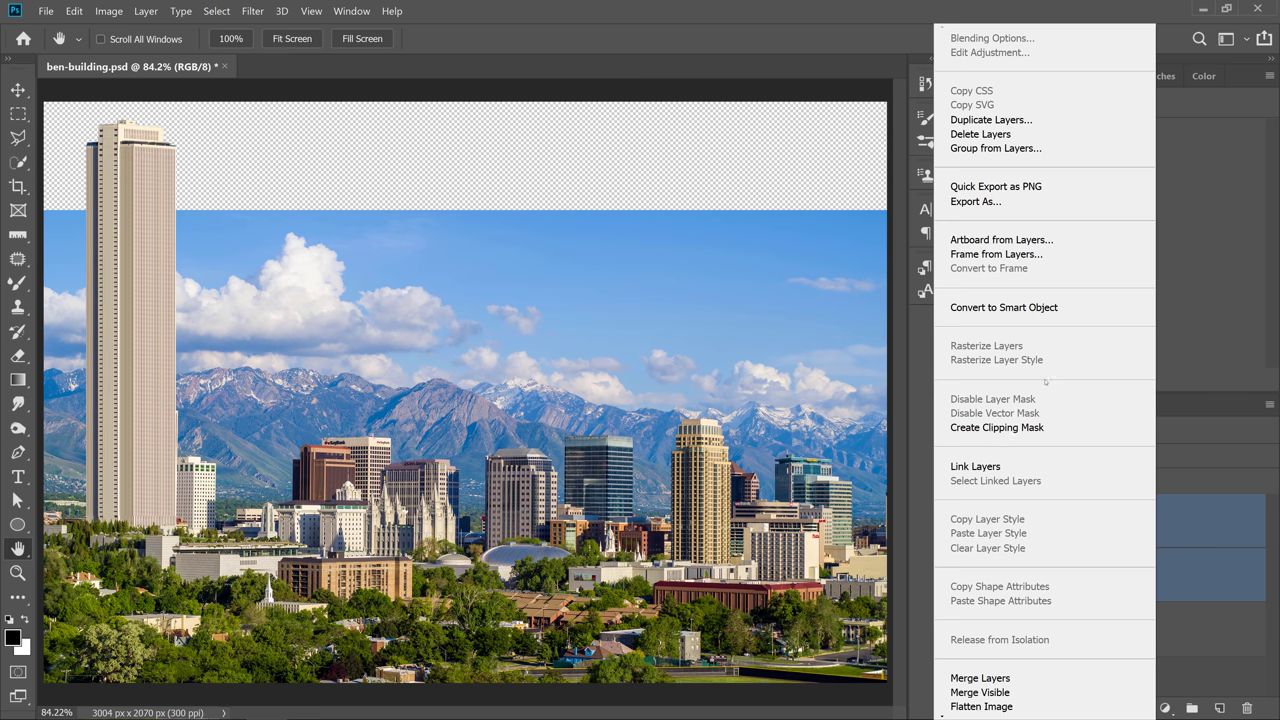
{"action": "left_click", "coordinate": [1040, 307]}
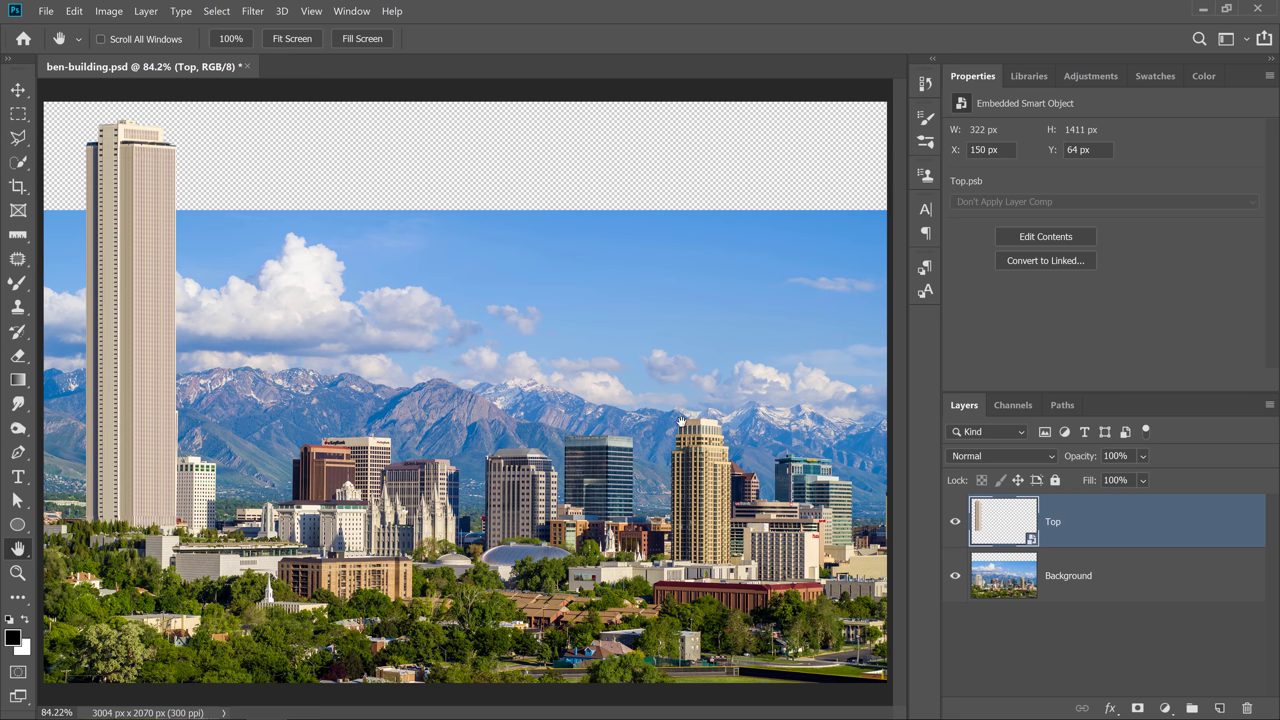
Inspect the smart object's contents by toggling its Top layer's visibility, and close Top.psb with its changes saved.
{"action": "double_click", "coordinate": [1005, 527]}
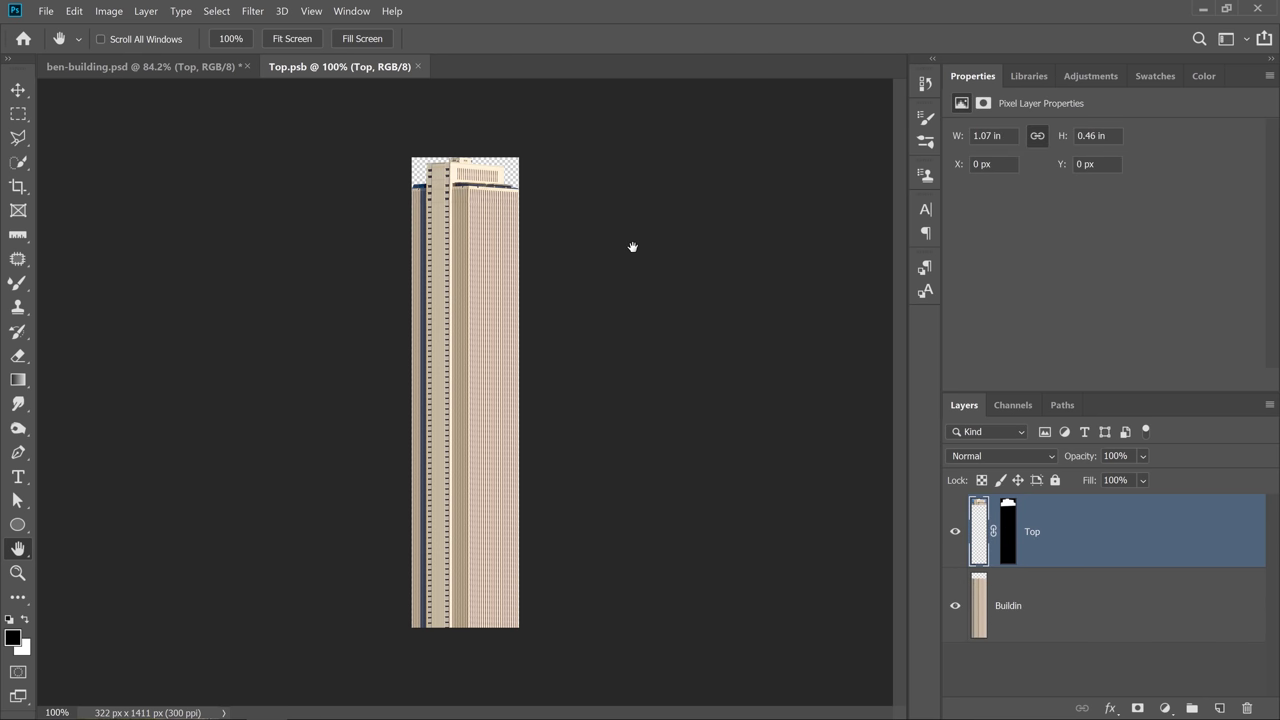
{"action": "left_click", "coordinate": [954, 532]}
{"action": "left_click", "coordinate": [954, 532]}
{"action": "left_click", "coordinate": [954, 532]}
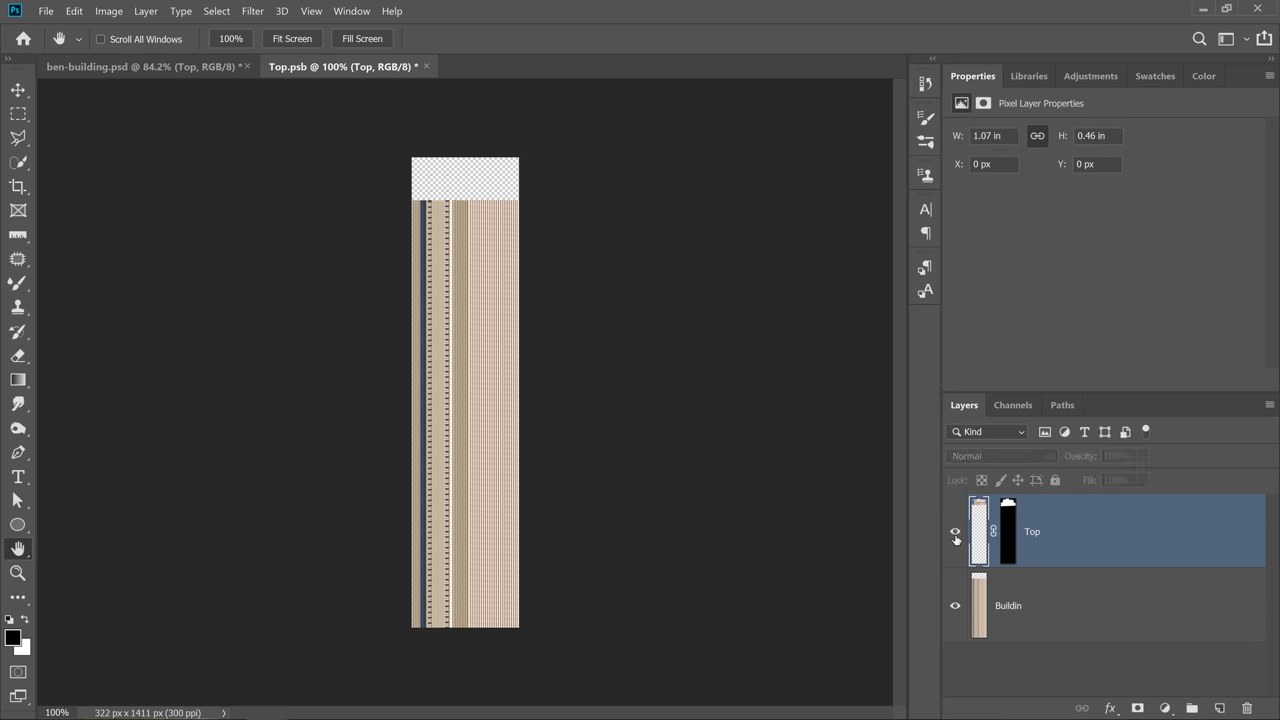
{"action": "left_click", "coordinate": [954, 532]}
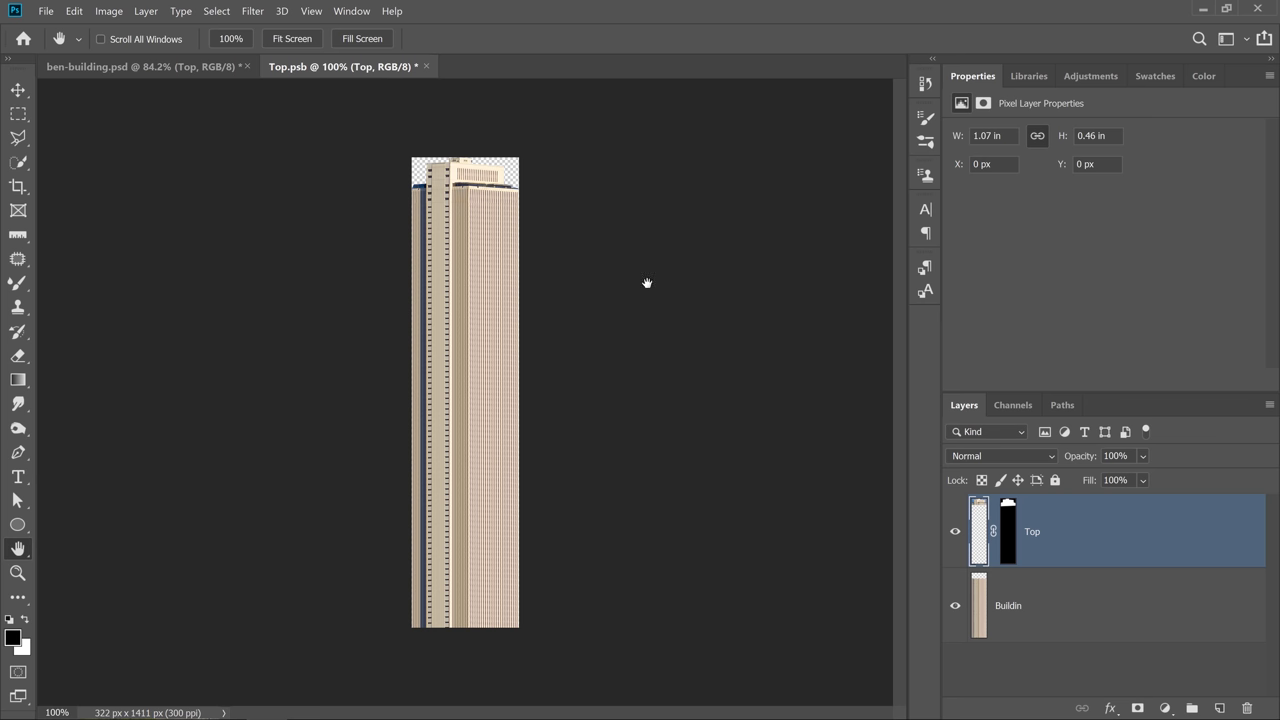
{"action": "left_click", "coordinate": [427, 67]}
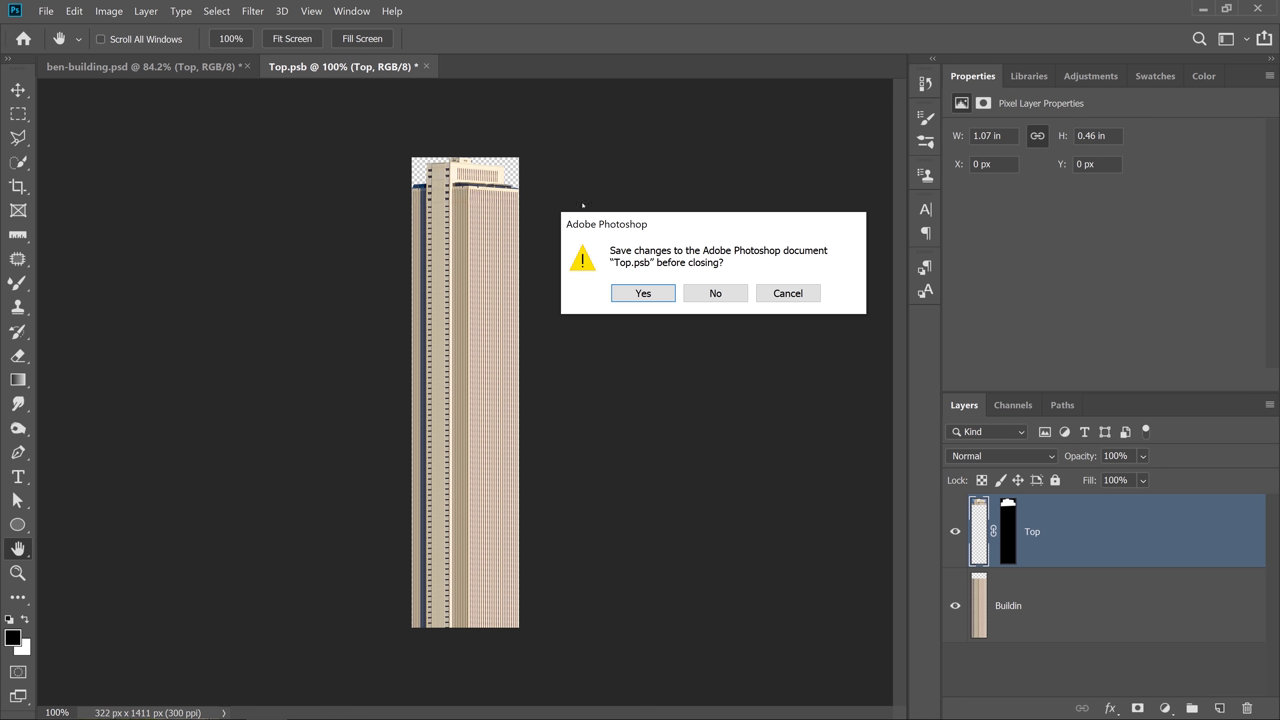
{"action": "left_click", "coordinate": [656, 297]}
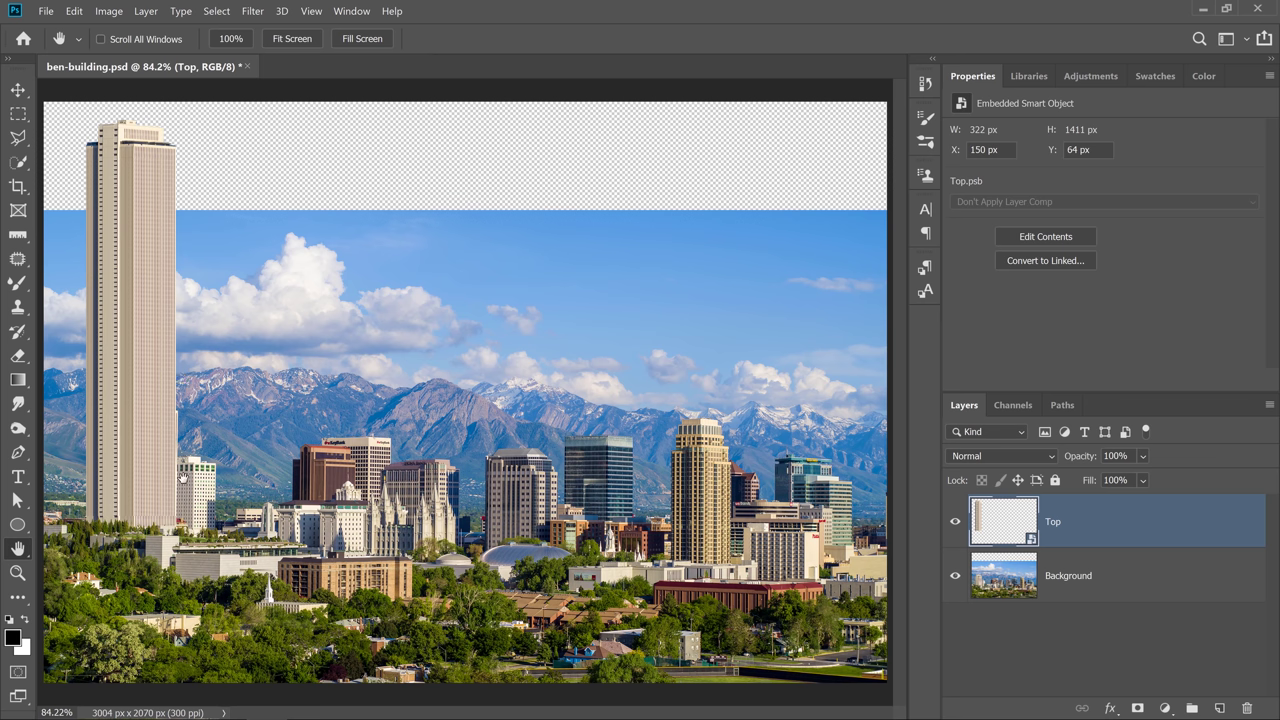
Rename the Top smart object as Building and move it down slightly over the original tower, to Y 107 px.
{"action": "key", "text": "v"}
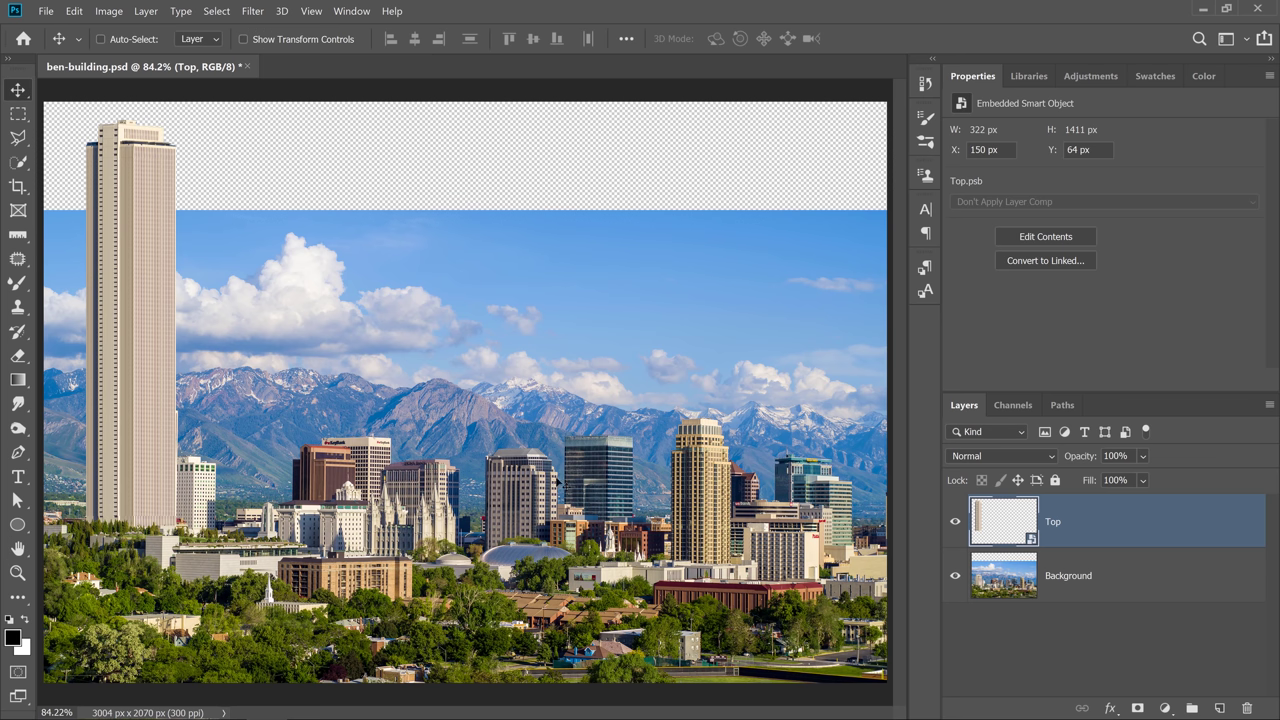
{"action": "double_click", "coordinate": [1051, 524]}
{"action": "type", "text": "Building"}
{"action": "key", "text": "Return"}
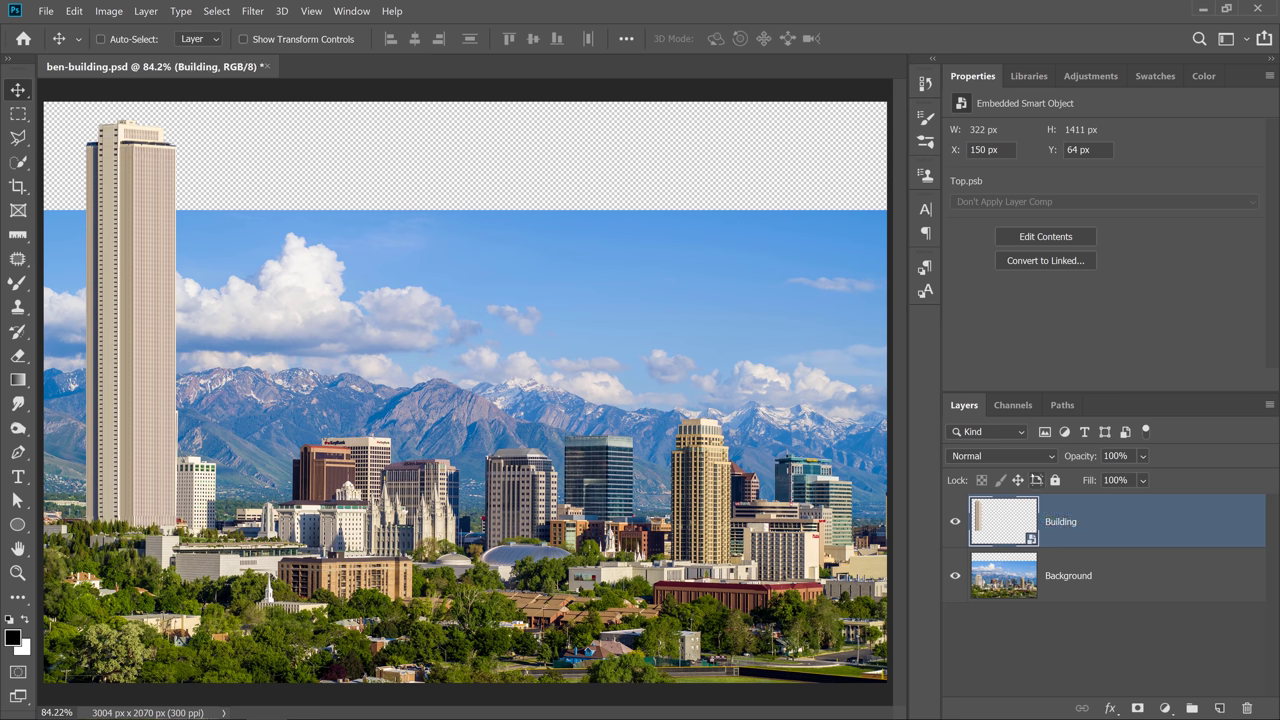
{"action": "mouse_move", "coordinate": [149, 280]}
{"action": "left_mouse_down"}
{"action": "mouse_move", "coordinate": [176, 325]}
{"action": "mouse_move", "coordinate": [152, 275]}
{"action": "mouse_move", "coordinate": [207, 285]}
{"action": "mouse_move", "coordinate": [145, 285]}
{"action": "mouse_move", "coordinate": [146, 298]}
{"action": "left_mouse_up"}
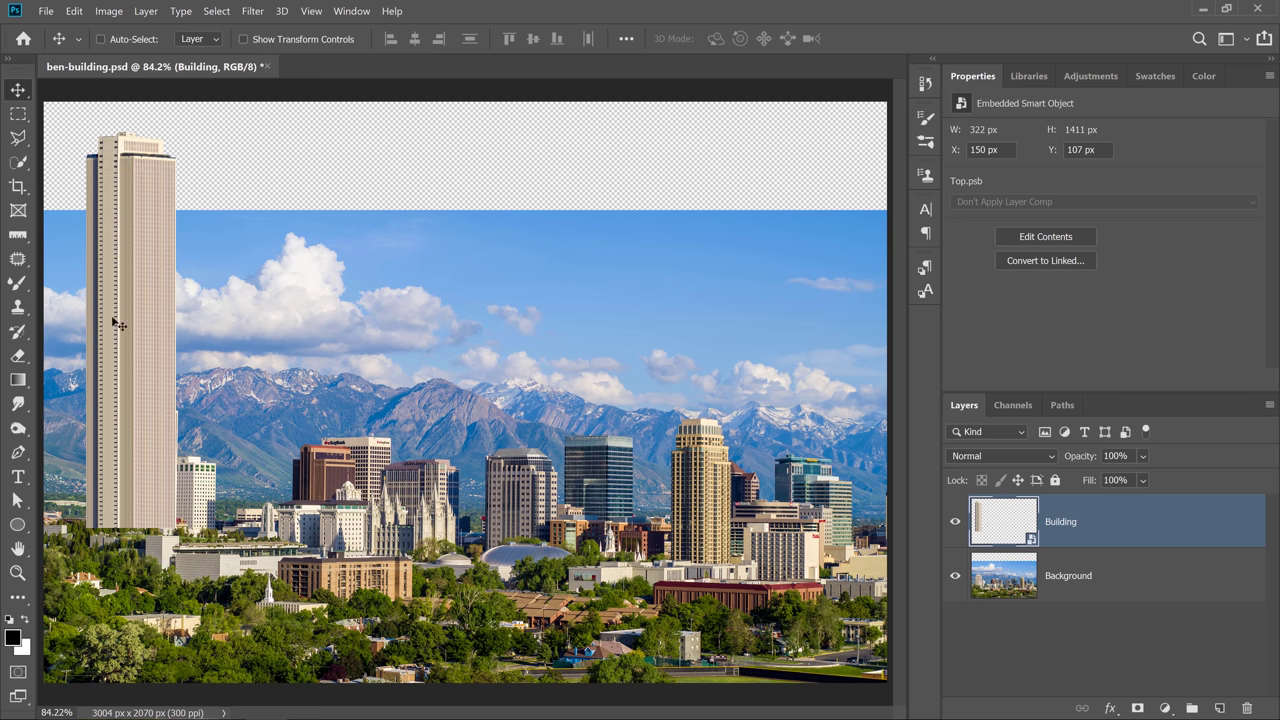
Start Puppet Warp on the Building layer, check its mesh display, and place a pin at the tower's base.
{"action": "left_click", "coordinate": [74, 11]}
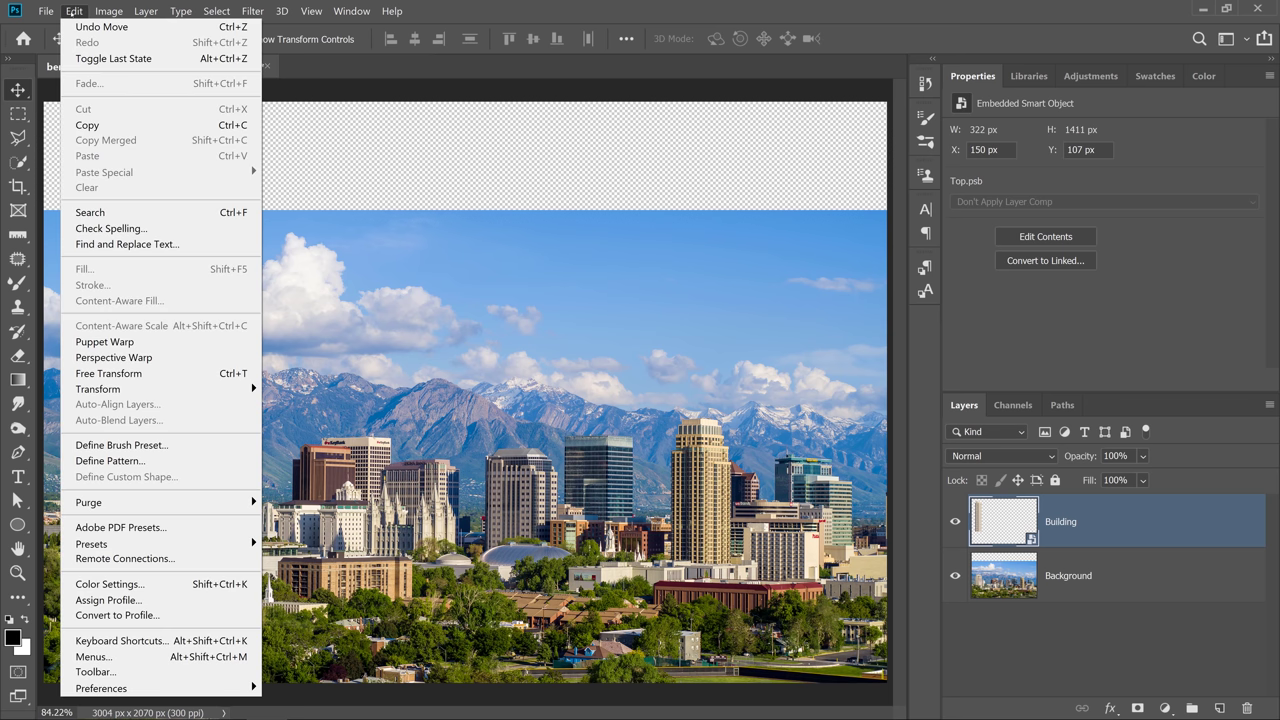
{"action": "left_click", "coordinate": [160, 341]}
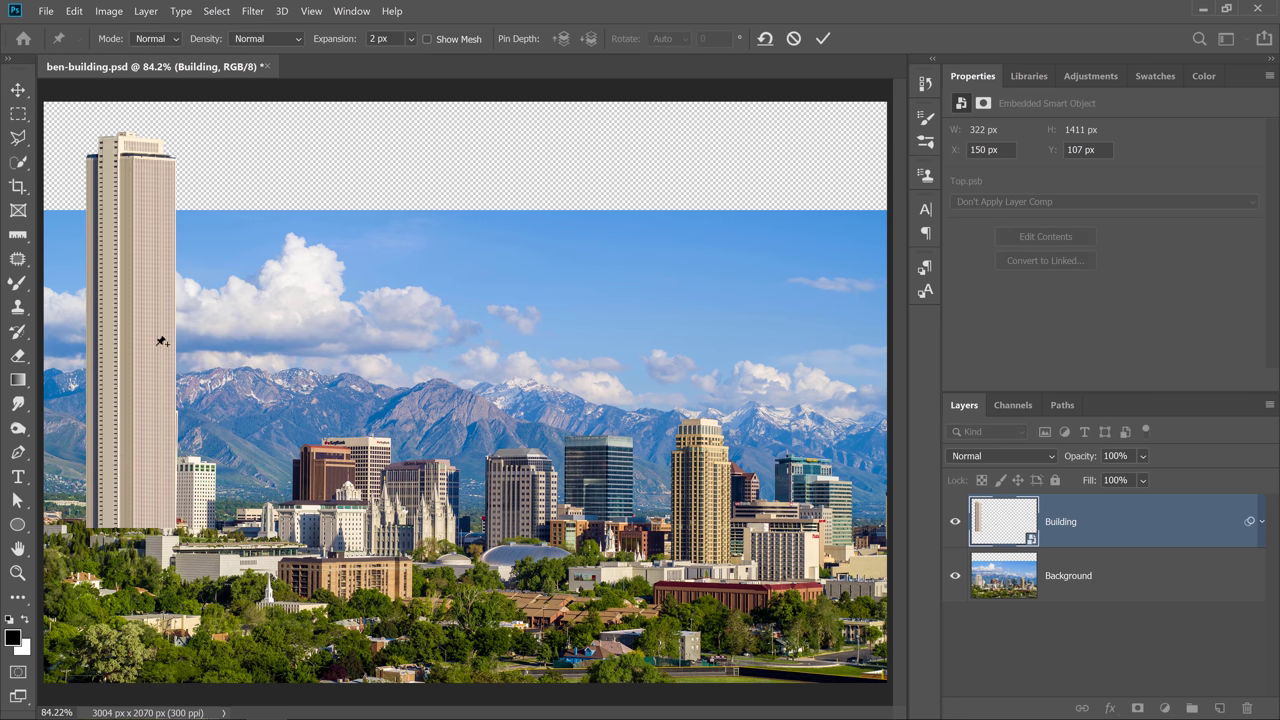
{"action": "left_click", "coordinate": [427, 39]}
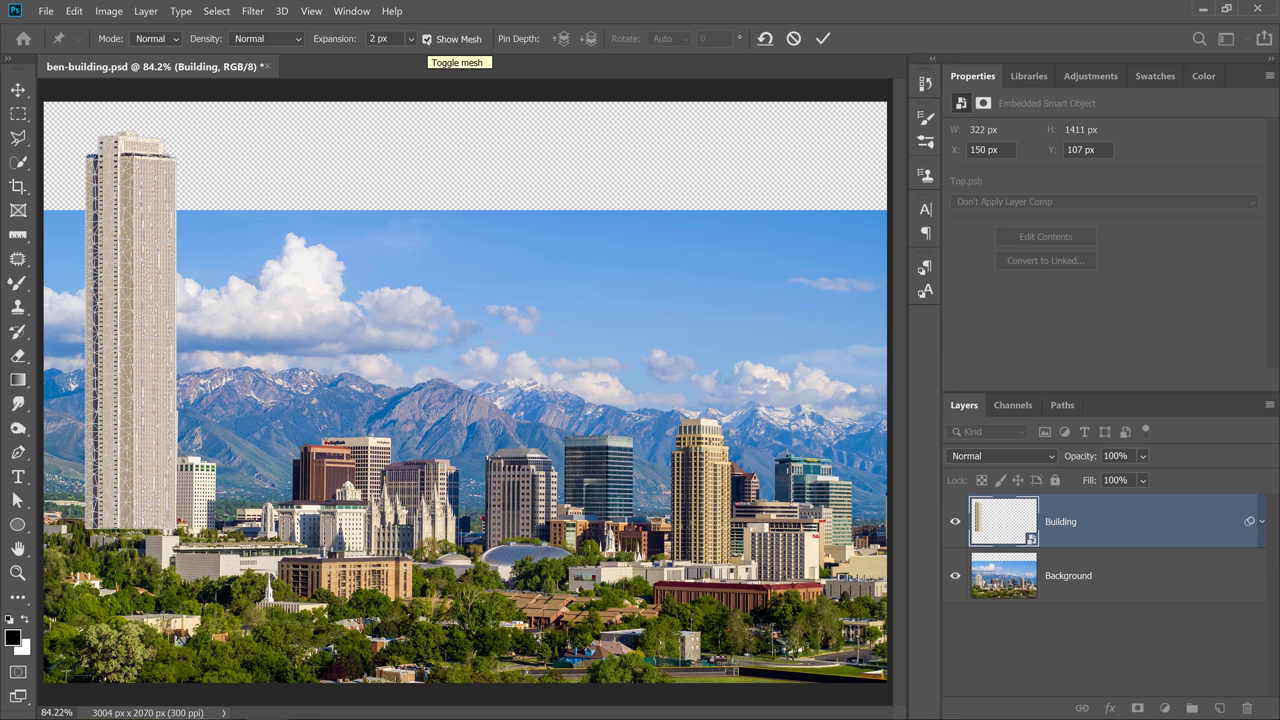
{"action": "left_click", "coordinate": [427, 39]}
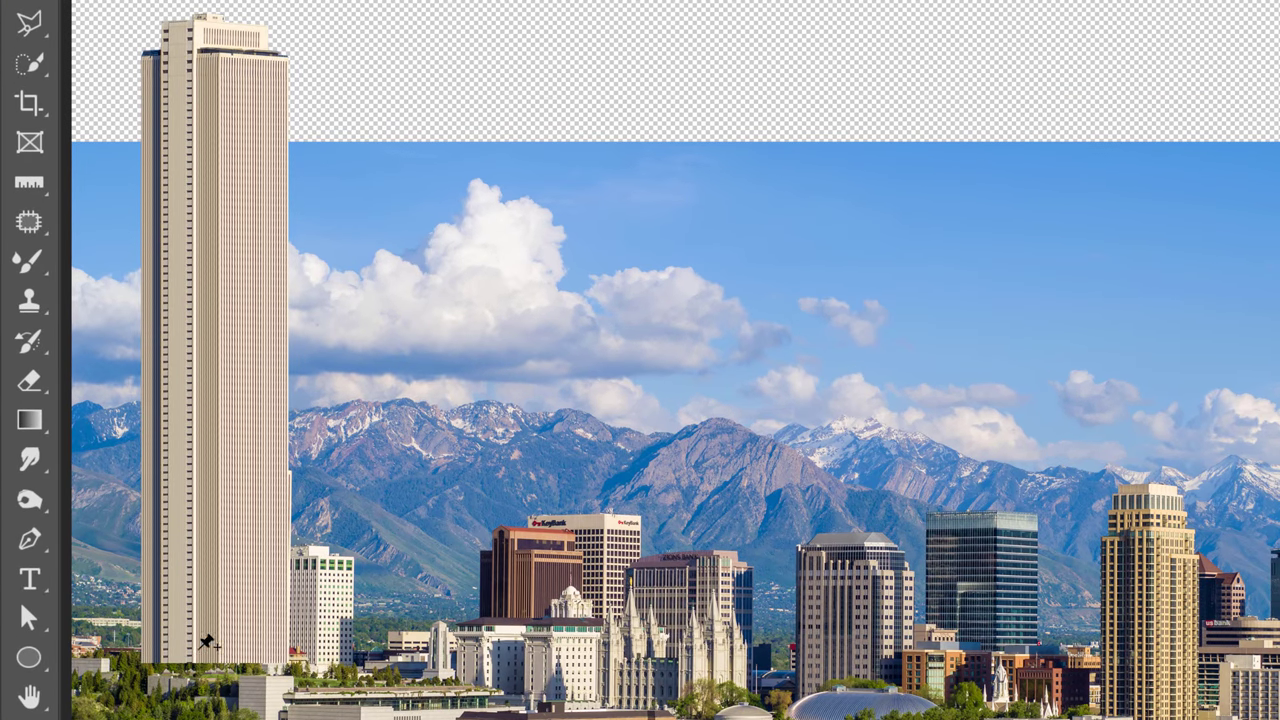
{"action": "left_click", "coordinate": [197, 646]}
Try to bend the tower to the right with one pin near its roof, undo the bend and delete that pin.
{"action": "left_click", "coordinate": [209, 68]}
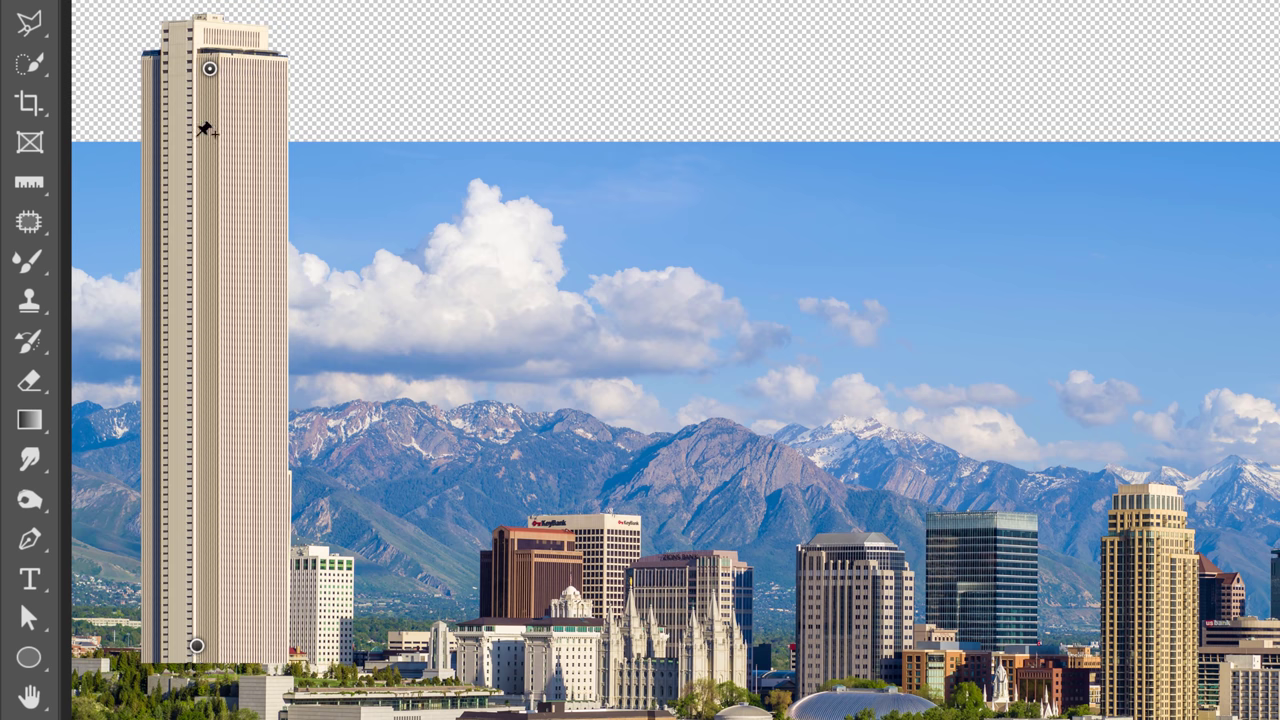
{"action": "left_click_drag", "start_coordinate": [212, 70], "coordinate": [580, 343]}
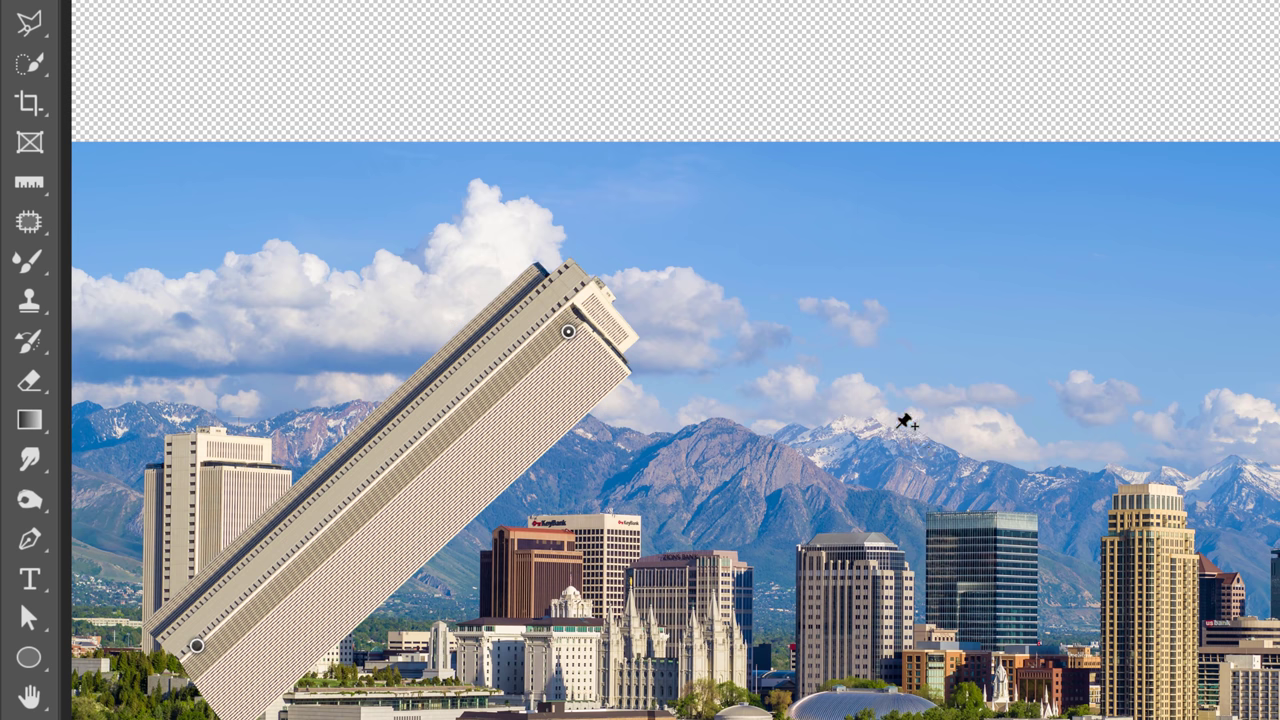
{"action": "key", "text": "ctrl+z"}
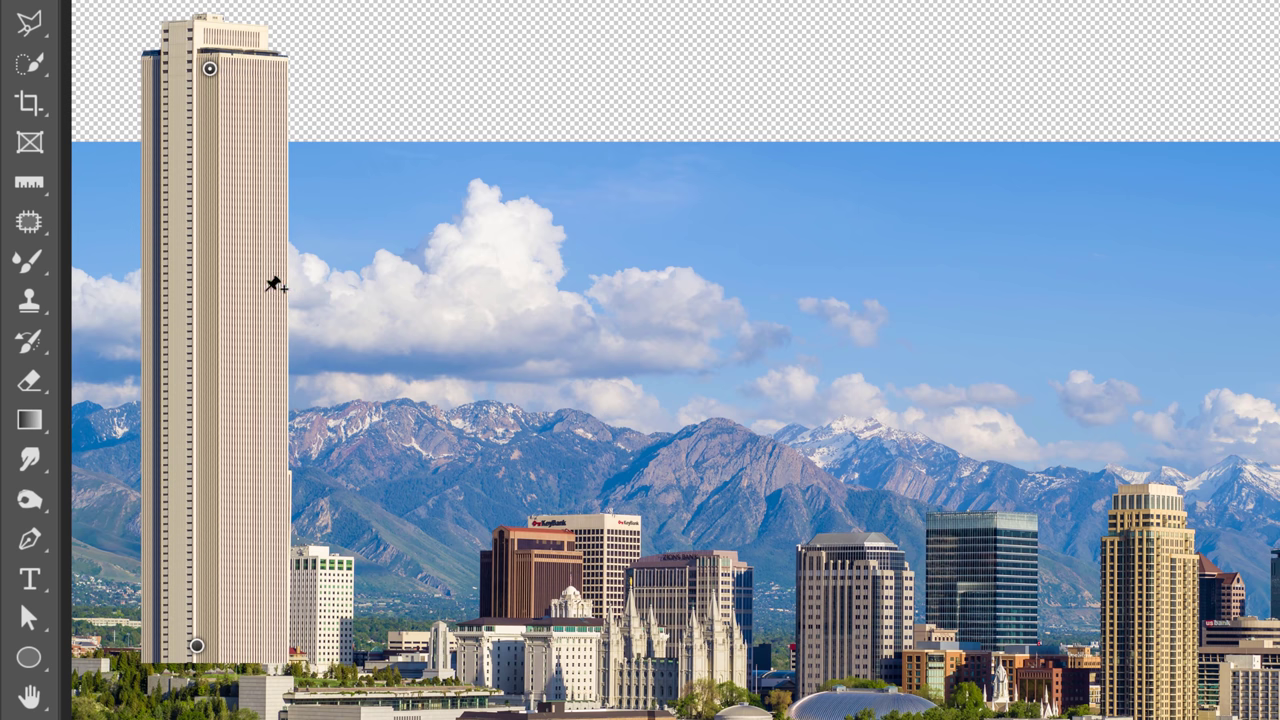
{"action": "right_click", "coordinate": [210, 69]}
{"action": "left_click", "coordinate": [270, 81]}
Add five more Puppet Warp pins in a row along the tower's base.
{"action": "left_click", "coordinate": [146, 646]}
{"action": "left_click", "coordinate": [173, 645]}
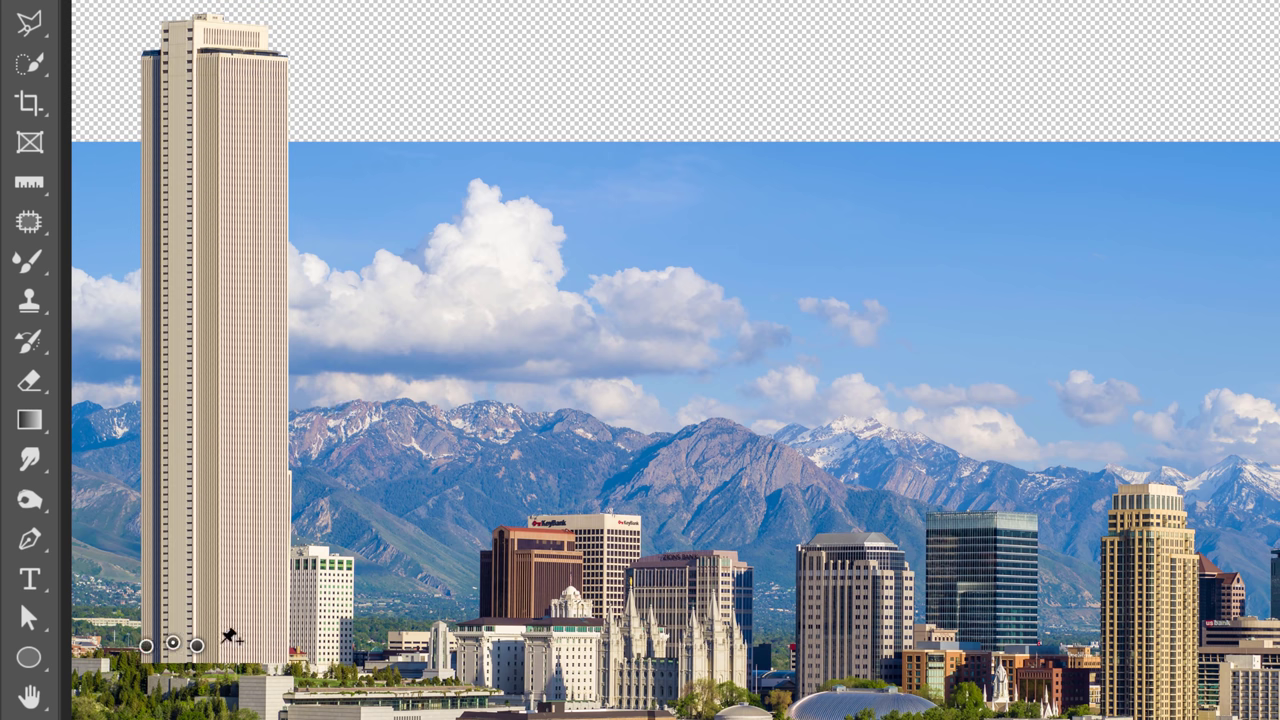
{"action": "left_click", "coordinate": [219, 641]}
{"action": "left_click", "coordinate": [242, 640]}
{"action": "left_click", "coordinate": [265, 641]}
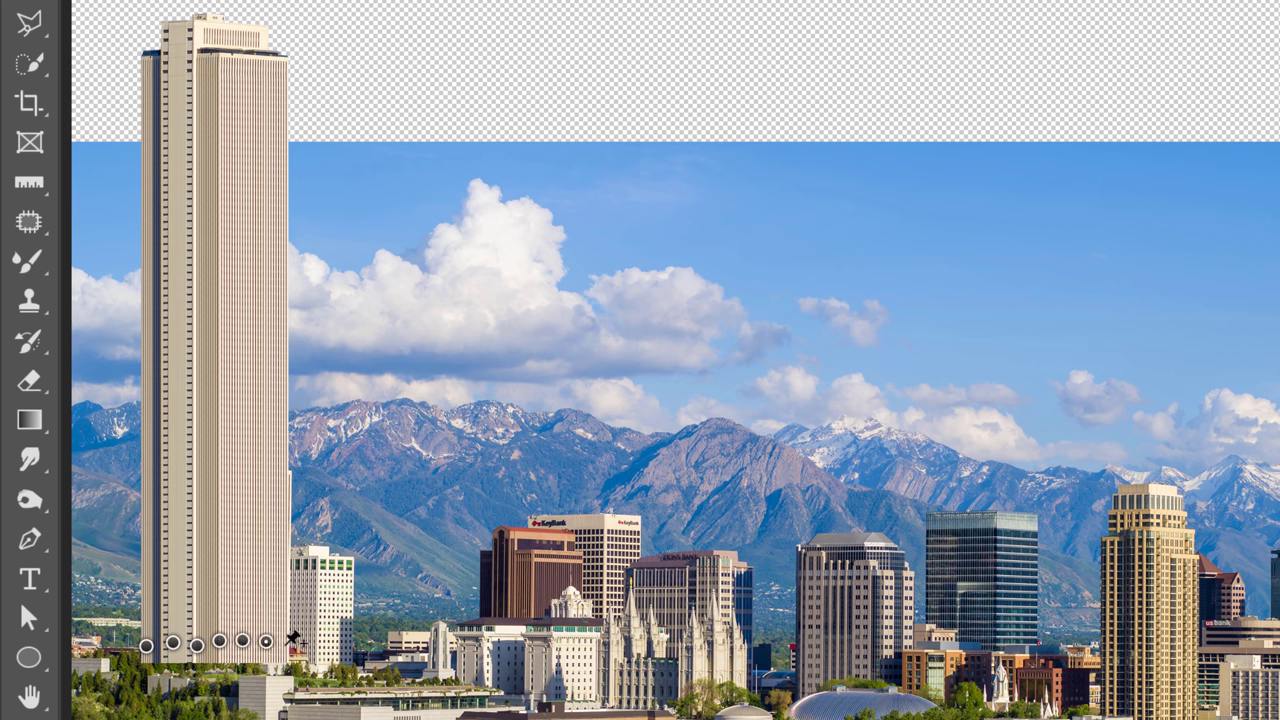
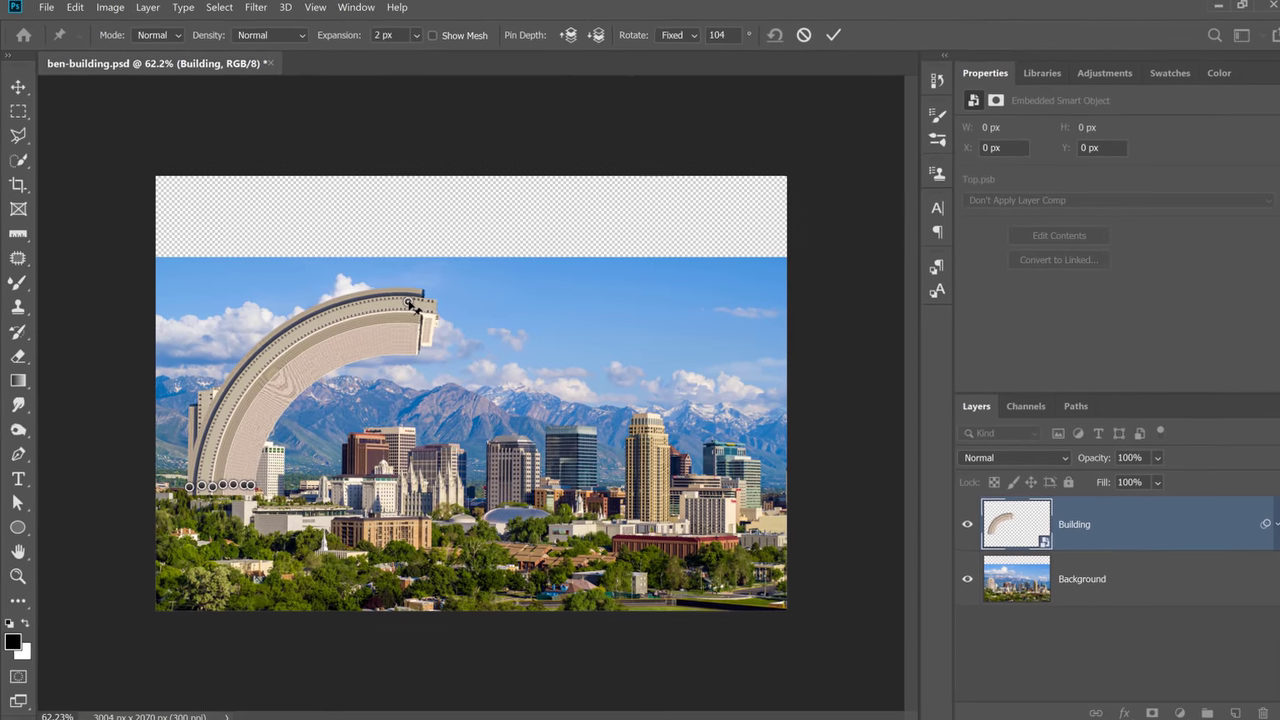
Fine-tune the roof pin of the arched tower at a fixed 104° rotation and apply the Puppet Warp.
{"action": "left_click_drag", "start_coordinate": [661, 292], "coordinate": [684, 302]}
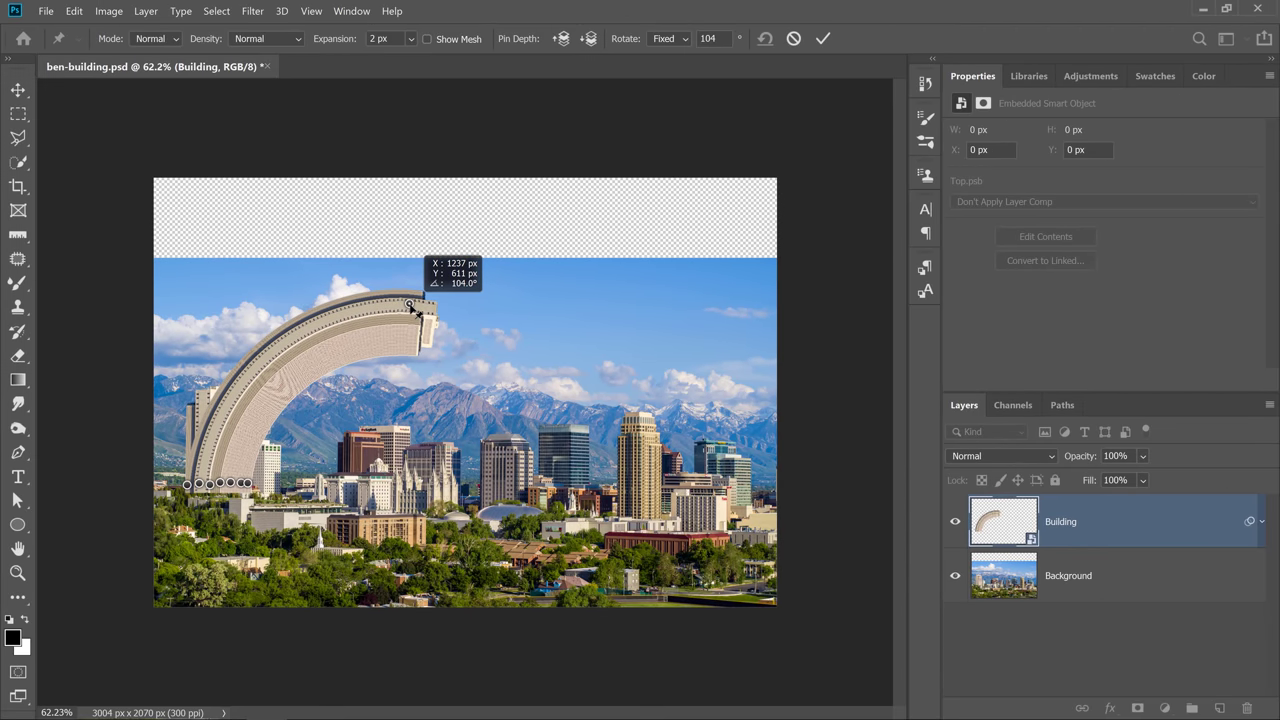
{"action": "left_click_drag", "start_coordinate": [414, 309], "coordinate": [414, 310]}
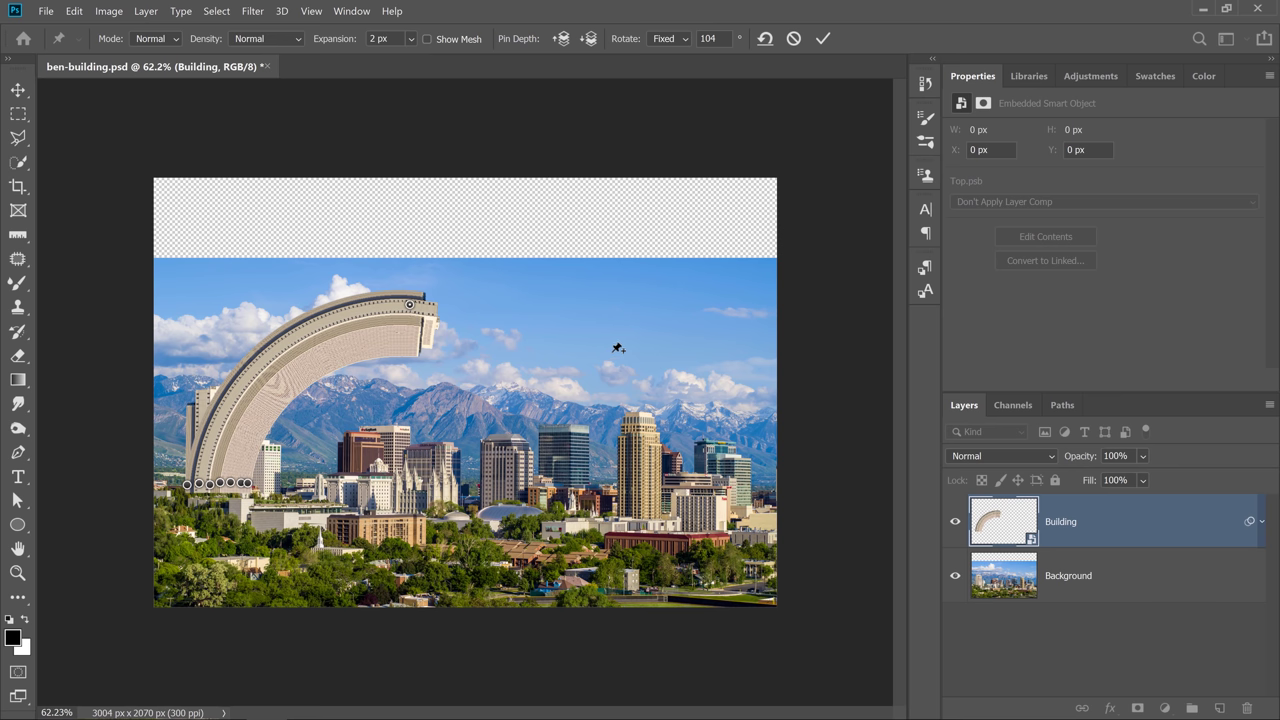
{"action": "left_click", "coordinate": [823, 38]}
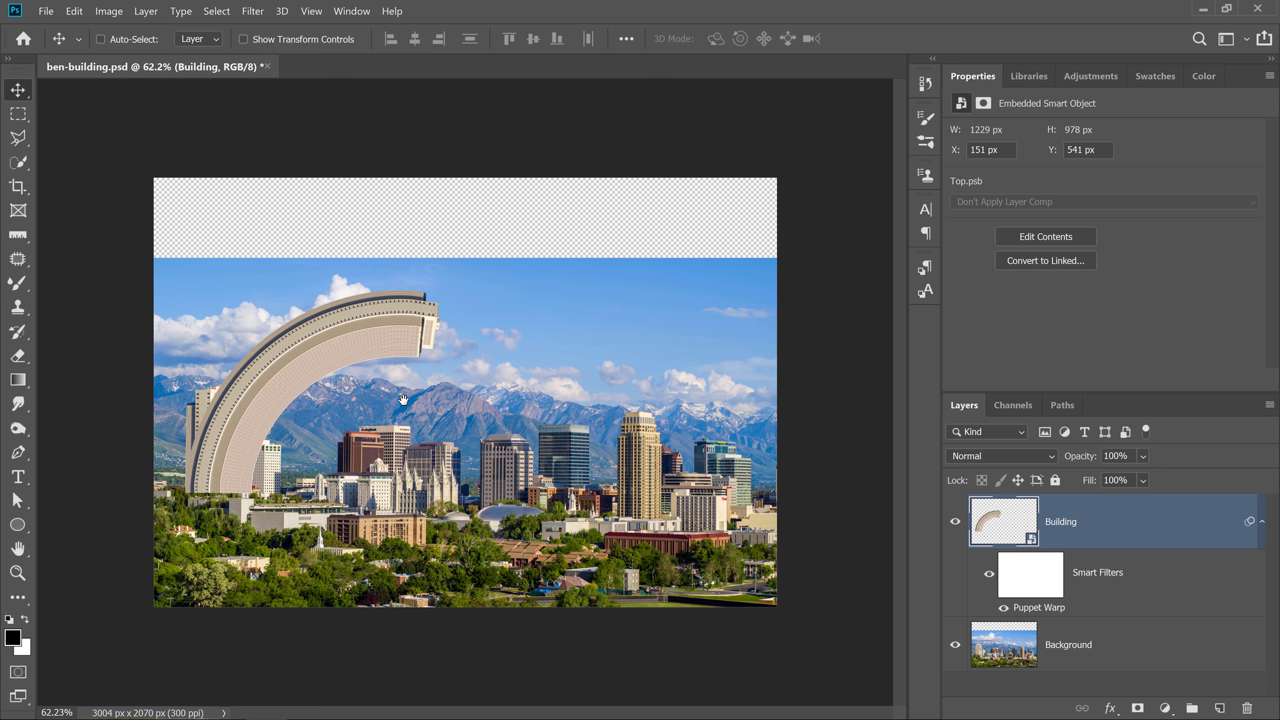
Collapse the Building layer's smart filter list and hide the layer to expose the original tower.
{"action": "scroll", "coordinate": [187, 432], "scroll_direction": "up", "scroll_amount": 5}
{"action": "left_click_drag", "start_coordinate": [187, 432], "coordinate": [387, 362]}
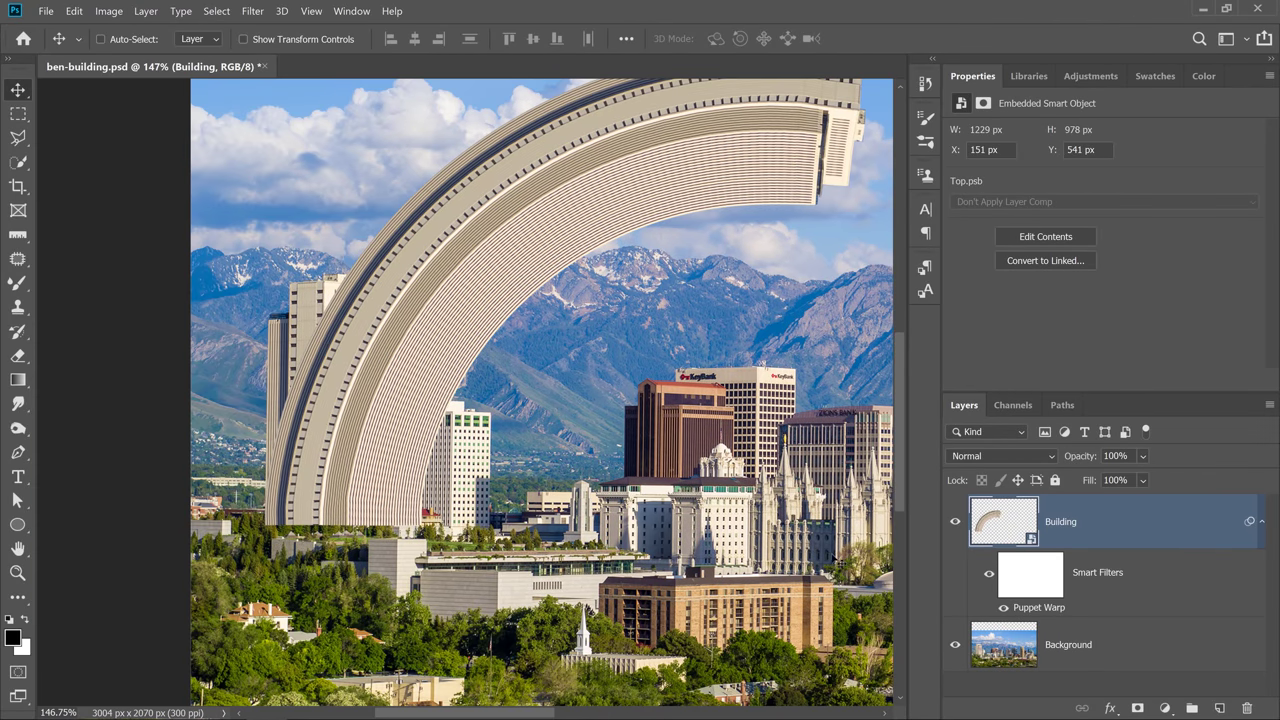
{"action": "left_click_drag", "start_coordinate": [646, 374], "coordinate": [659, 412]}
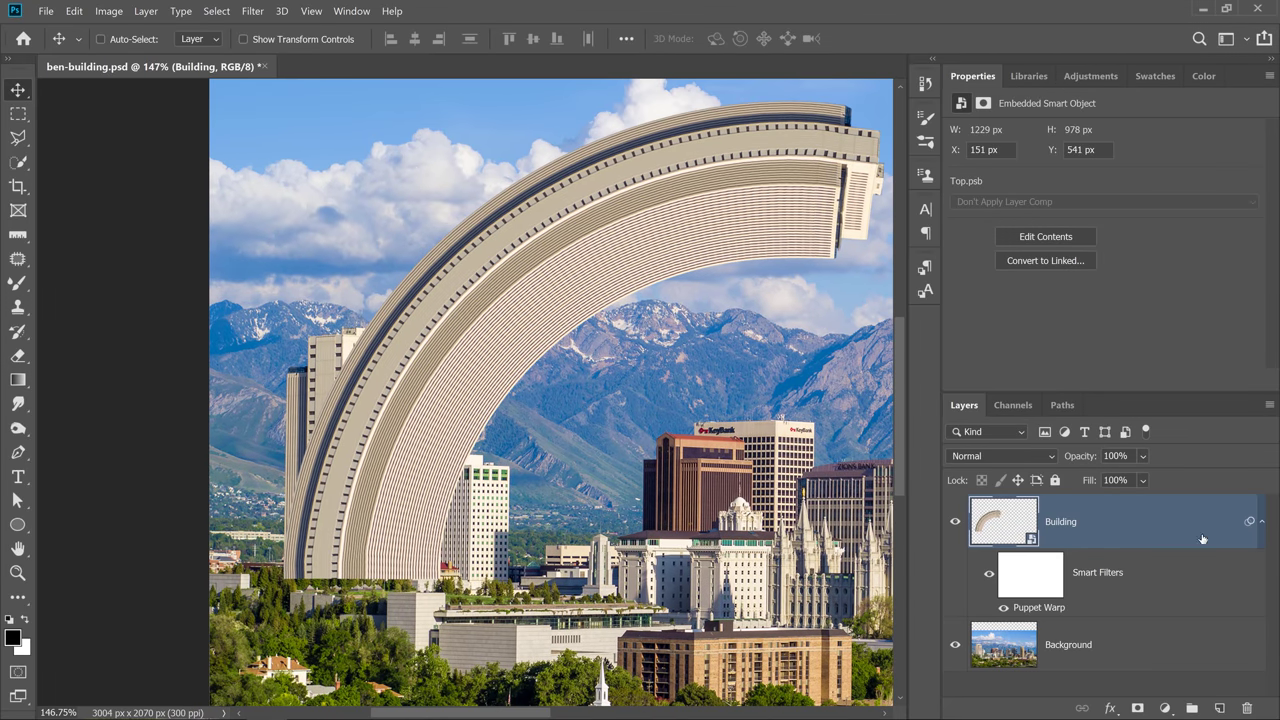
{"action": "left_click", "coordinate": [1262, 521]}
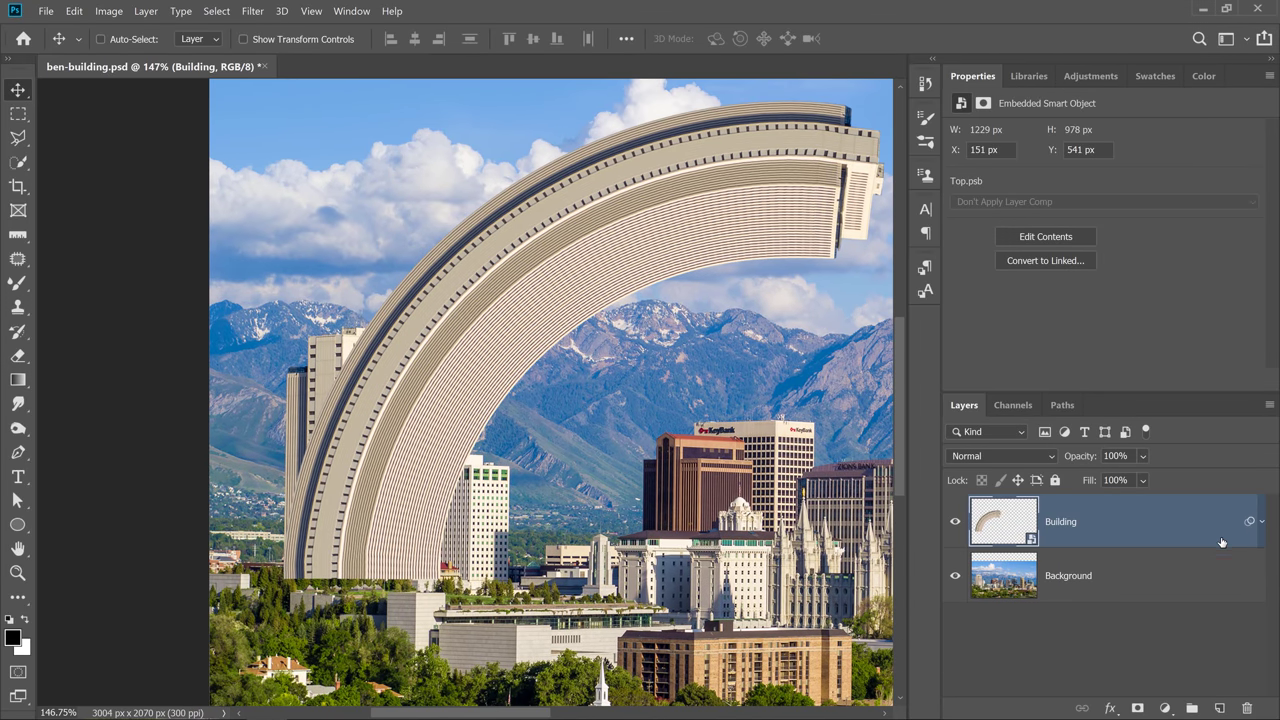
{"action": "left_click", "coordinate": [955, 522]}
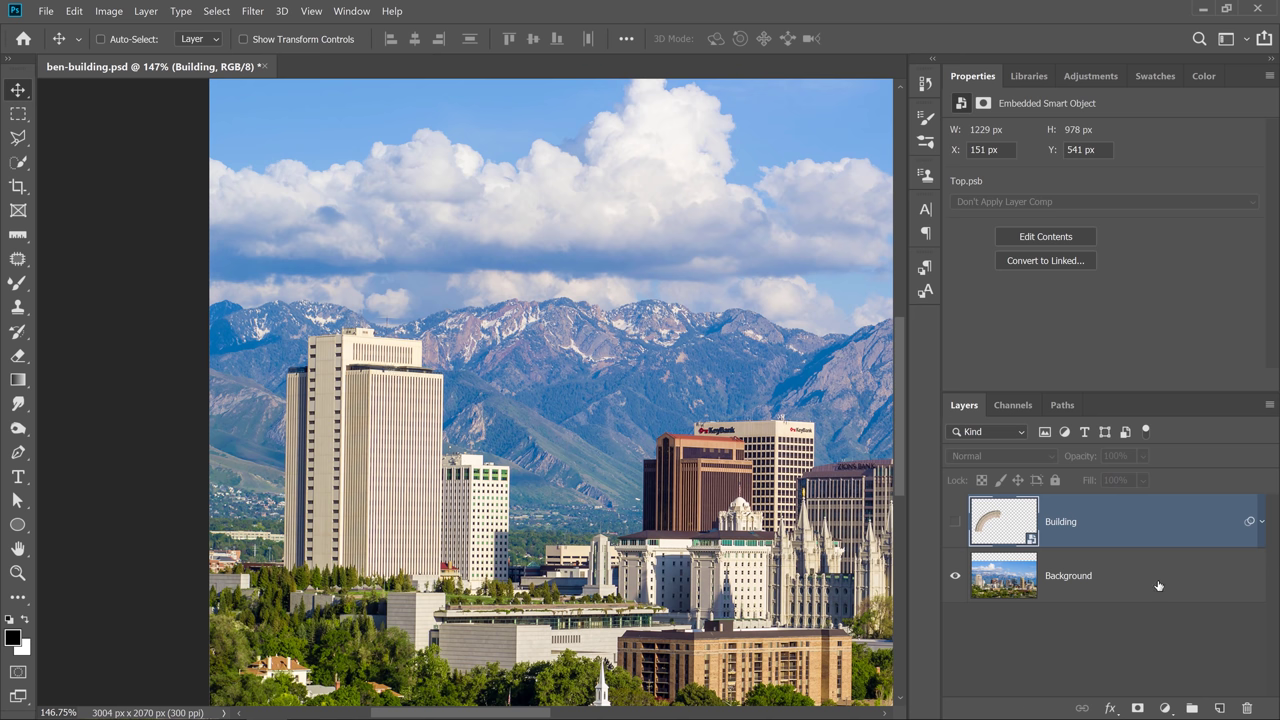
Add an empty layer above Background for the Clone Stamp tool and make the Building layer visible again.
{"action": "left_click", "coordinate": [1064, 590]}
{"action": "left_click", "coordinate": [1220, 707]}
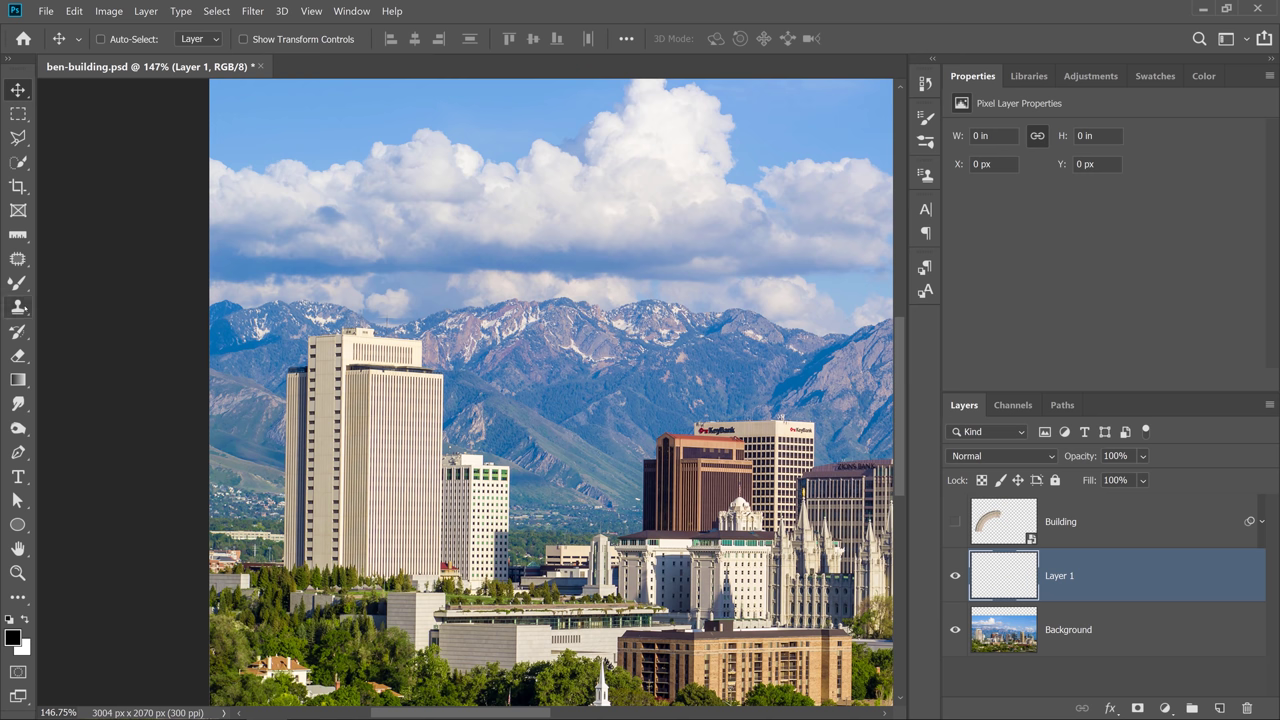
{"action": "left_click", "coordinate": [18, 307]}
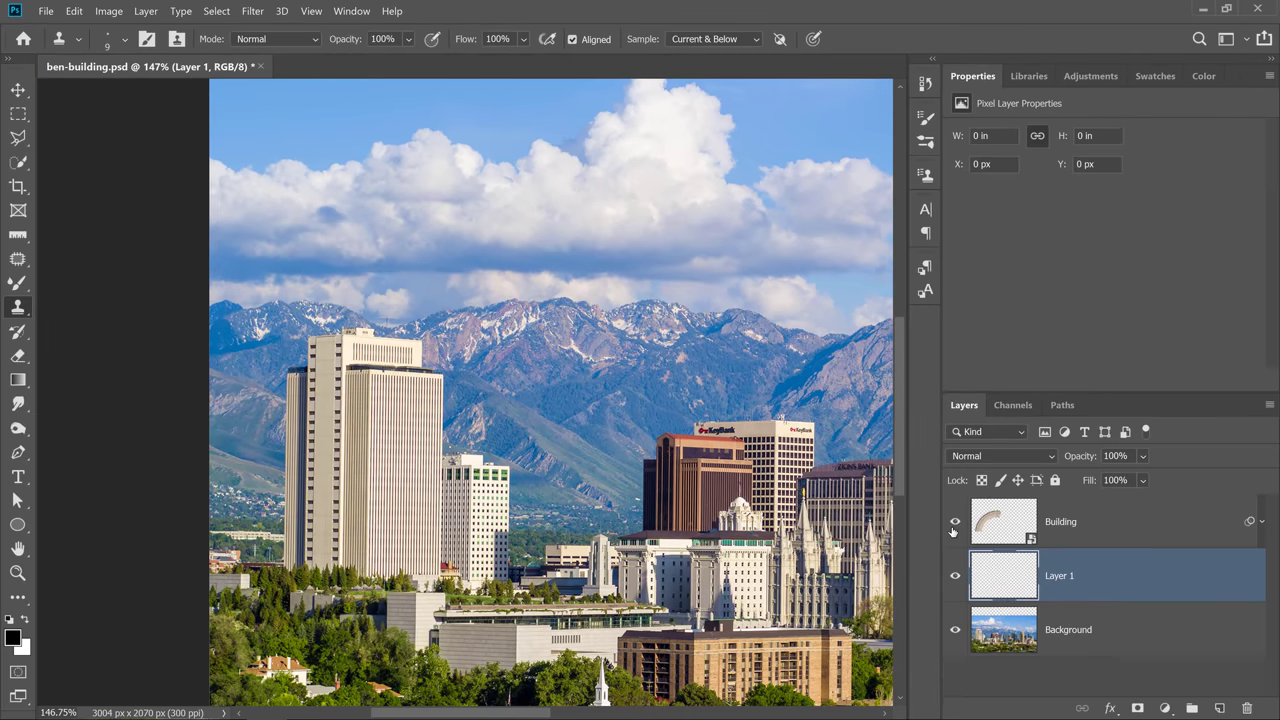
{"action": "left_click", "coordinate": [955, 521]}
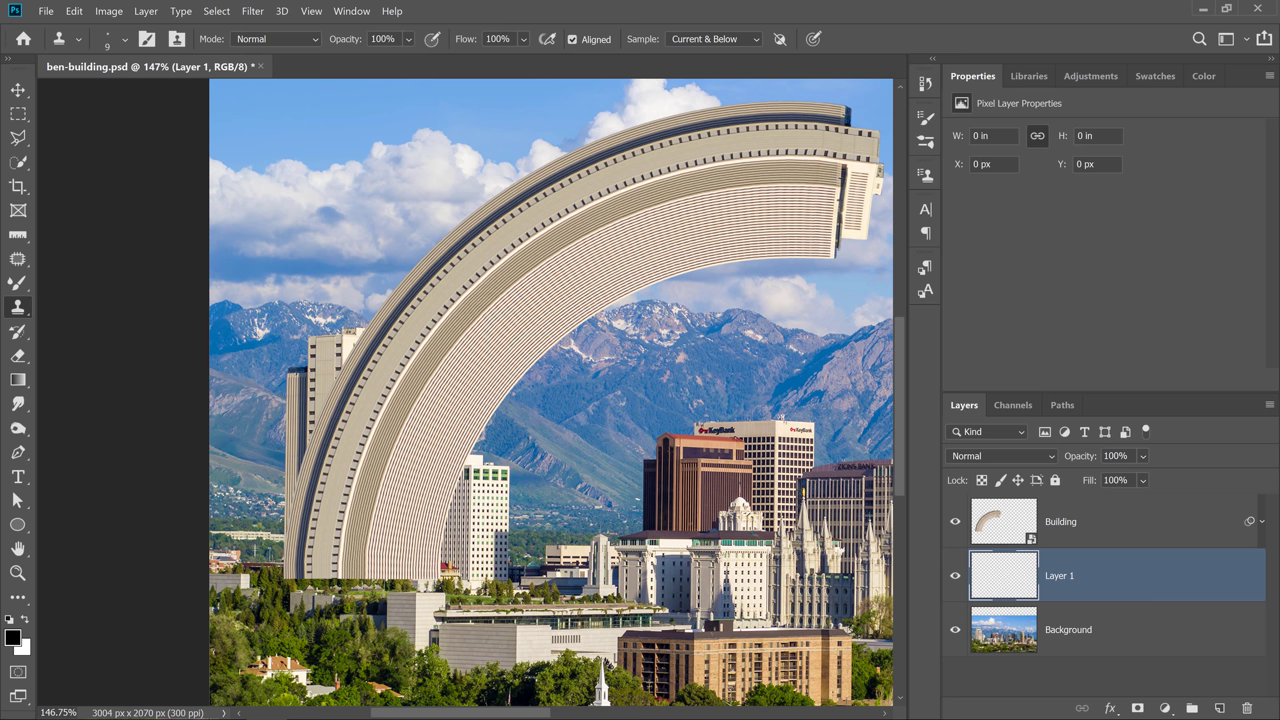
{"action": "left_click", "coordinate": [955, 521]}
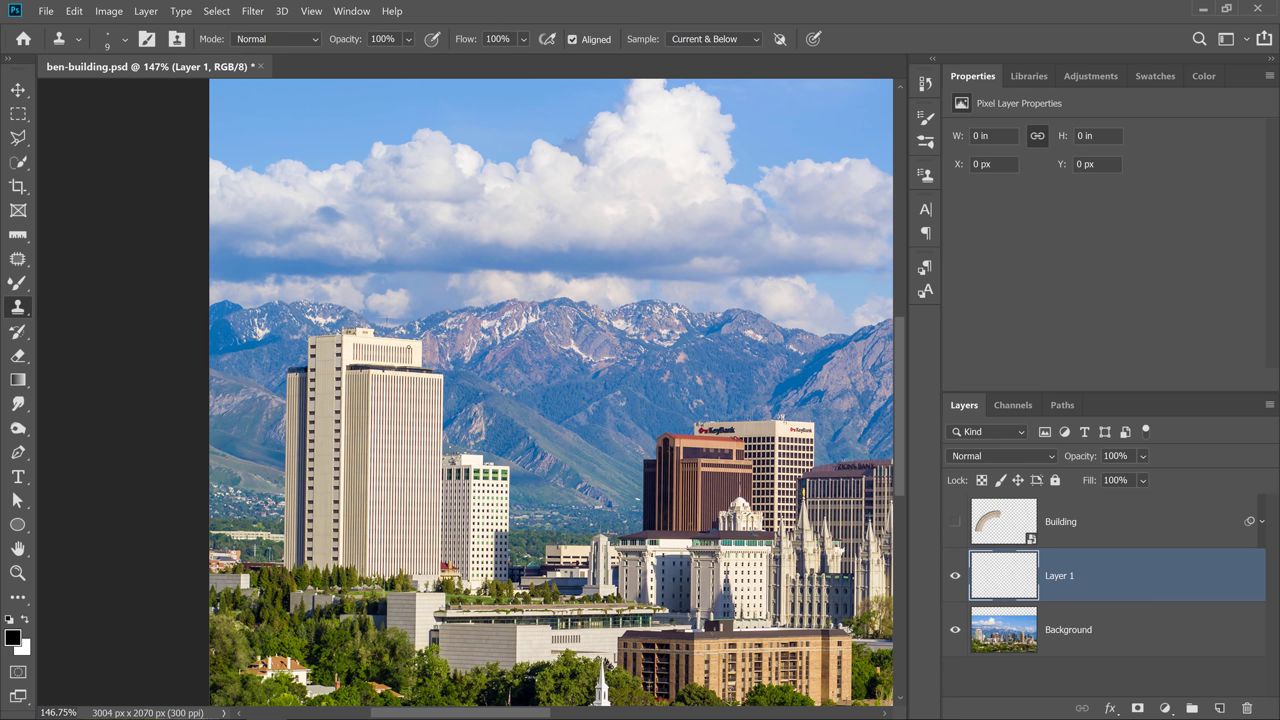
{"action": "left_click", "coordinate": [955, 522]}
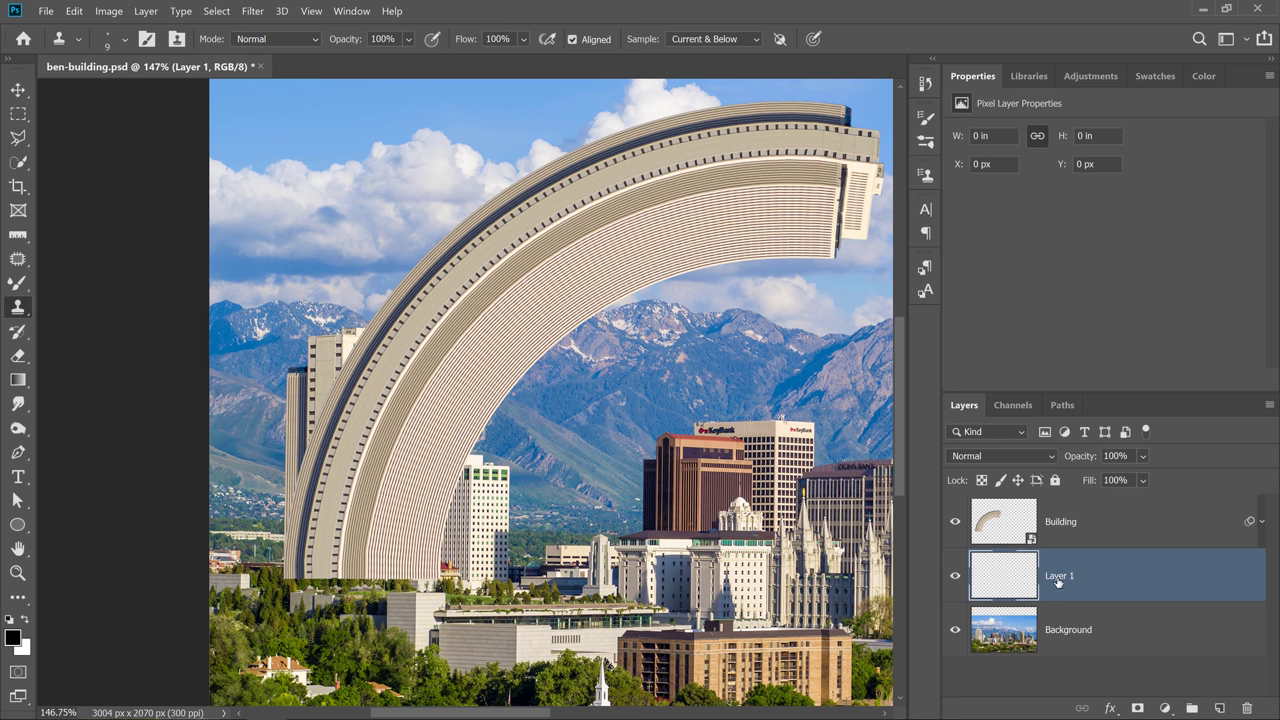
Rename Layer 1 as Clone.
{"action": "double_click", "coordinate": [1058, 576]}
{"action": "type", "text": "Clone"}
{"action": "key", "text": "Return"}
Set the Clone Stamp brush to a soft 57 px tip with 31% hardness.
{"action": "right_click", "coordinate": [18, 307]}
{"action": "left_click", "coordinate": [90, 297]}
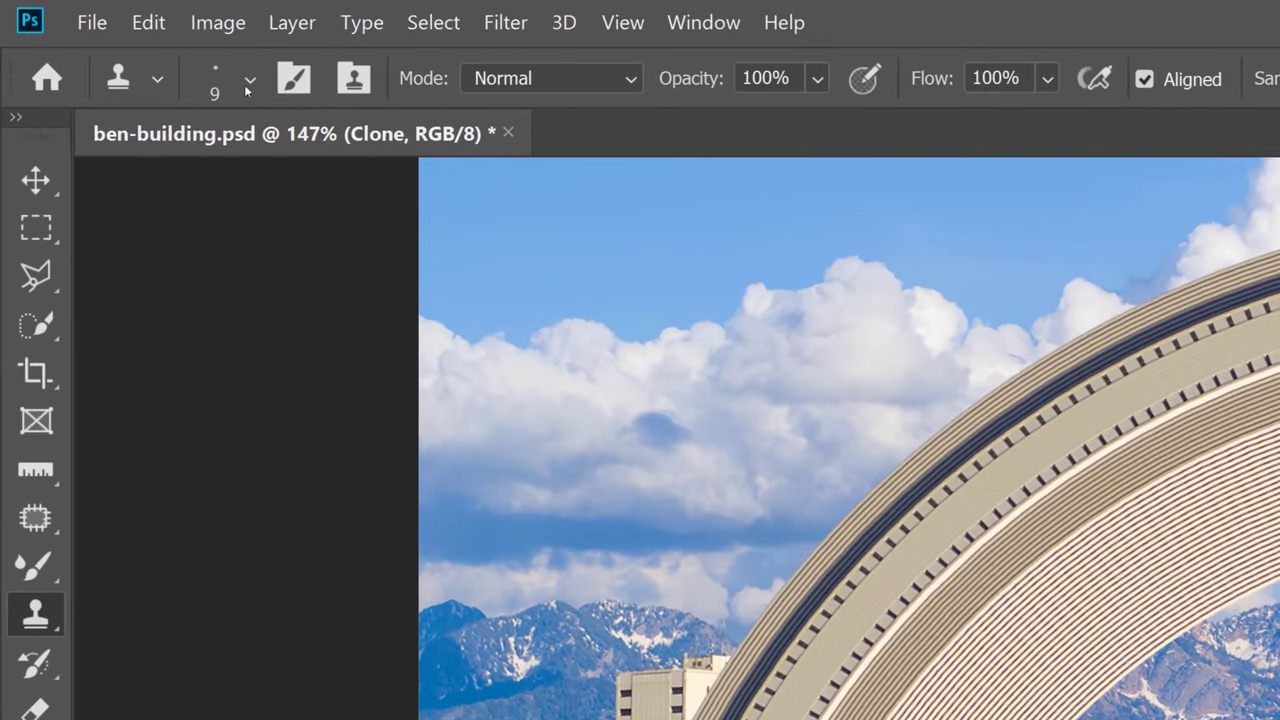
{"action": "left_click", "coordinate": [249, 81]}
{"action": "left_click", "coordinate": [249, 182]}
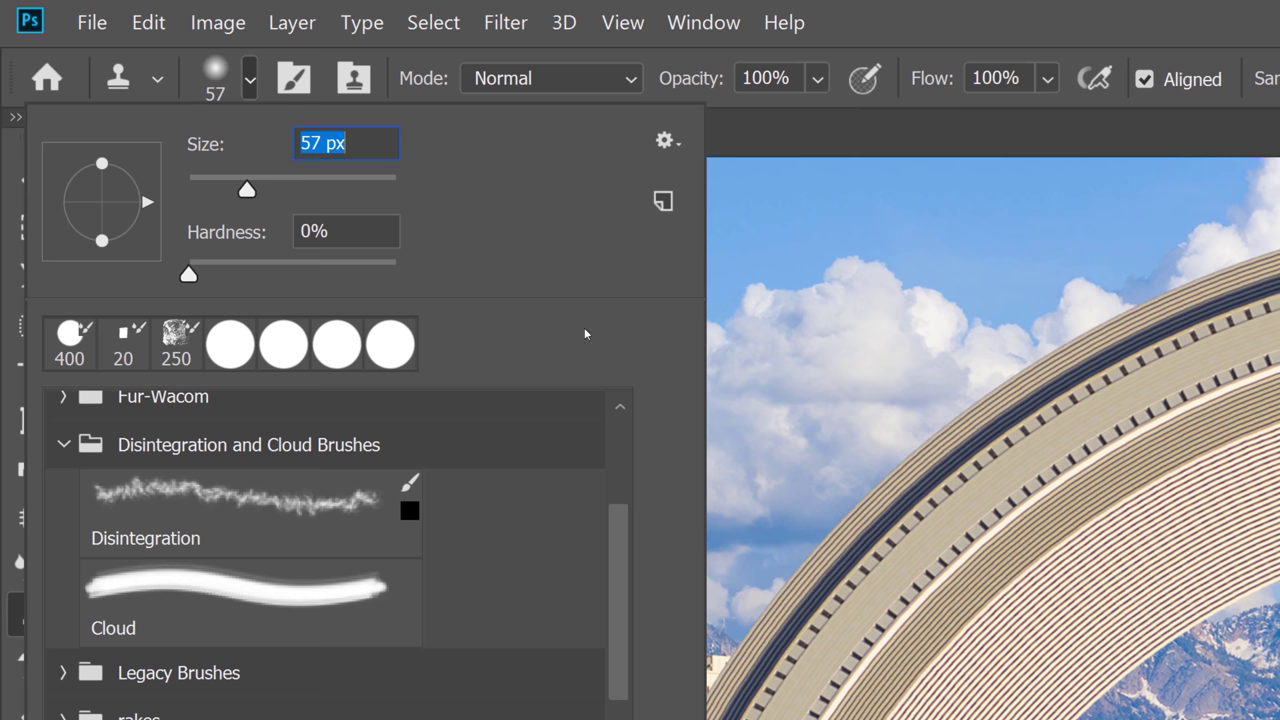
{"action": "left_click", "coordinate": [251, 268]}
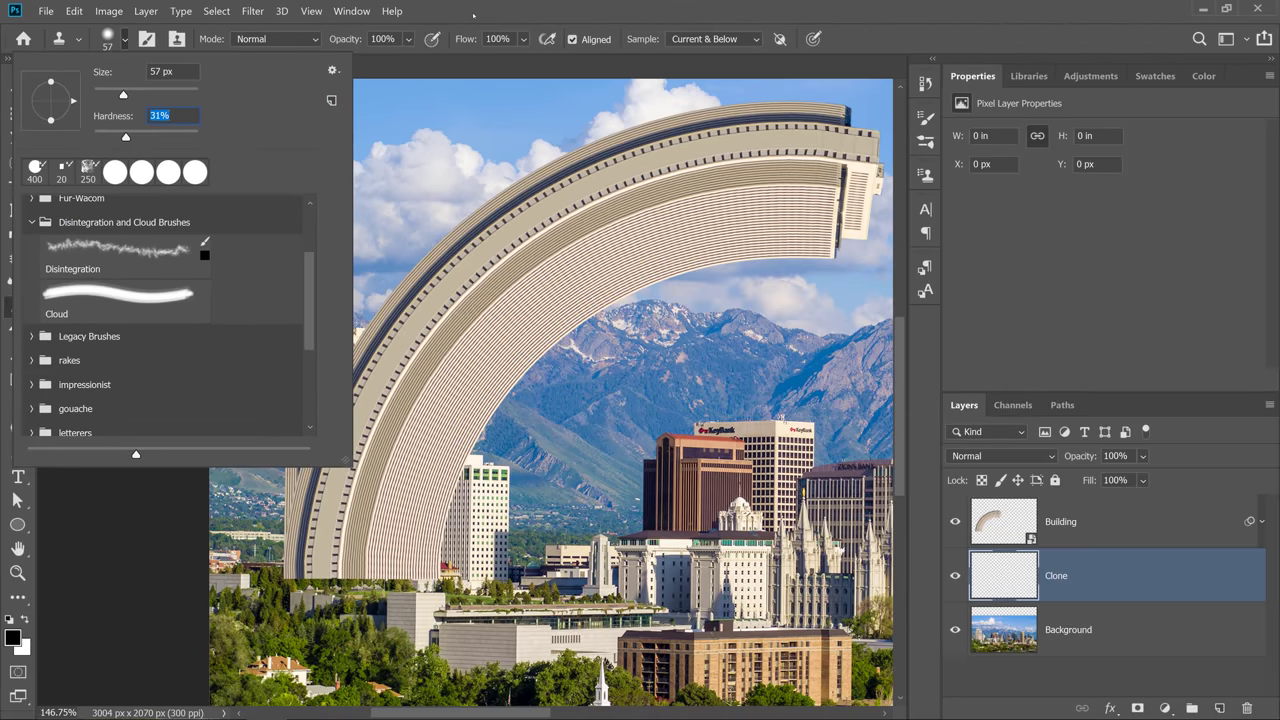
{"action": "left_click", "coordinate": [473, 14]}
Clone nearby hillside over the middle of the original tower's wall exposed left of the arch.
{"action": "key", "text": "alt"}
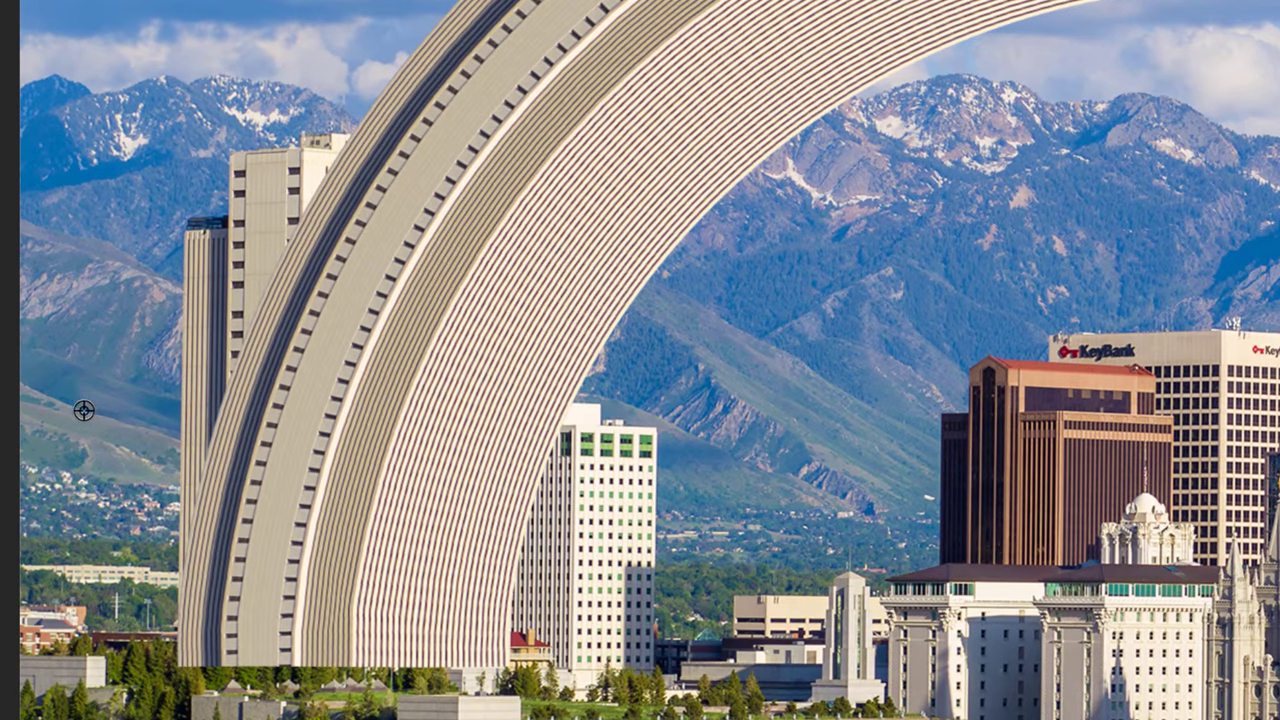
{"action": "left_click", "coordinate": [84, 410], "text": "alt"}
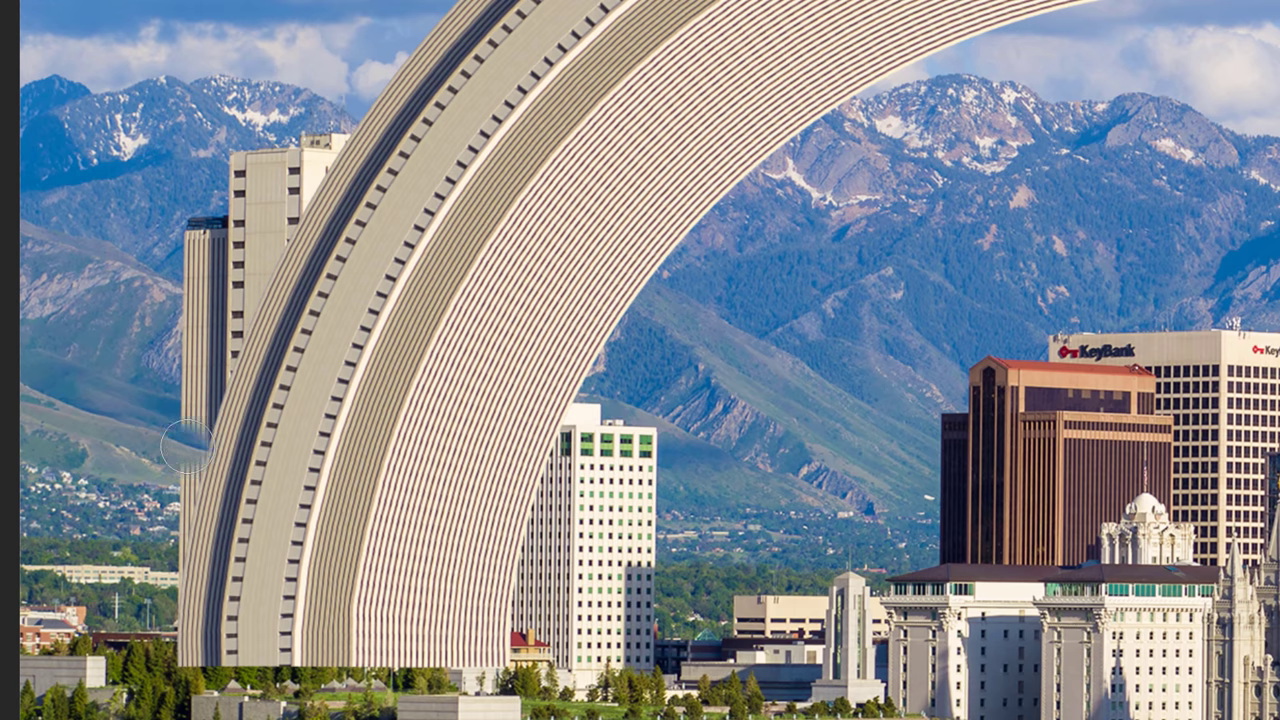
{"action": "mouse_move", "coordinate": [192, 435]}
{"action": "left_mouse_down"}
{"action": "mouse_move", "coordinate": [194, 459]}
{"action": "mouse_move", "coordinate": [194, 386]}
{"action": "left_mouse_up"}
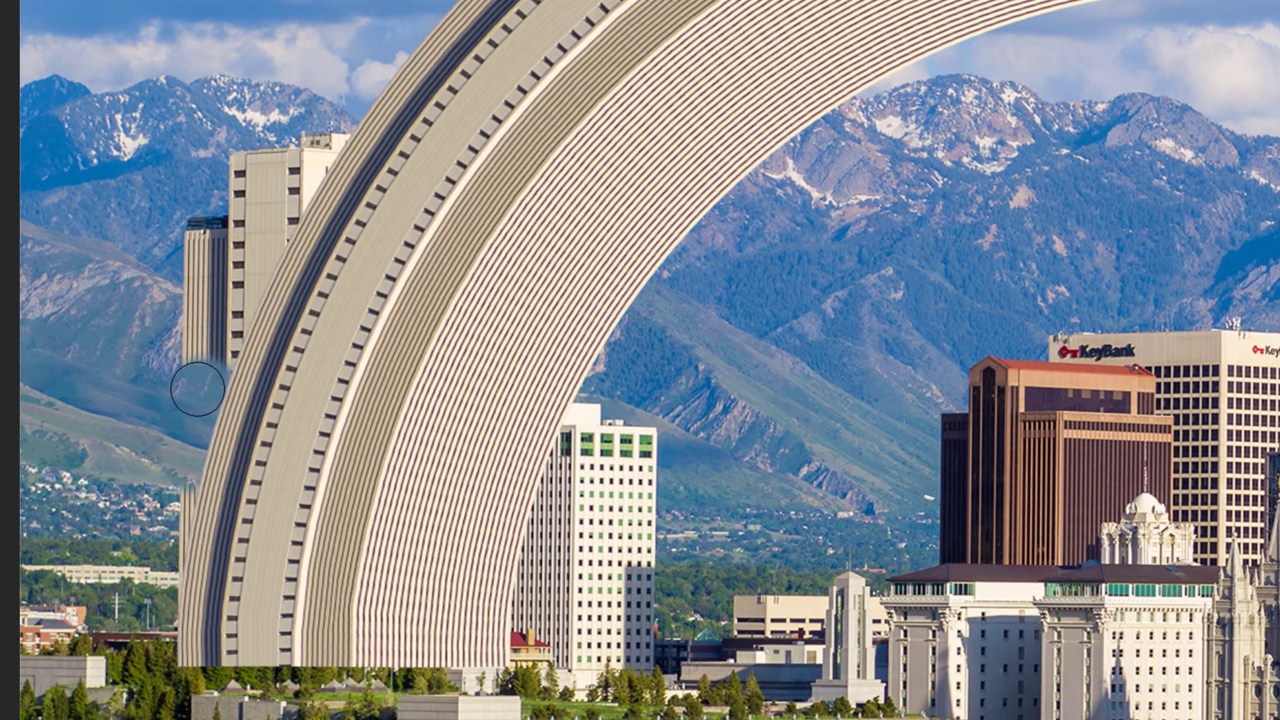
{"action": "left_click", "coordinate": [93, 254], "text": "alt"}
{"action": "mouse_move", "coordinate": [200, 272]}
{"action": "left_mouse_down"}
{"action": "mouse_move", "coordinate": [207, 307]}
{"action": "mouse_move", "coordinate": [240, 313]}
{"action": "mouse_move", "coordinate": [209, 354]}
{"action": "left_mouse_up"}
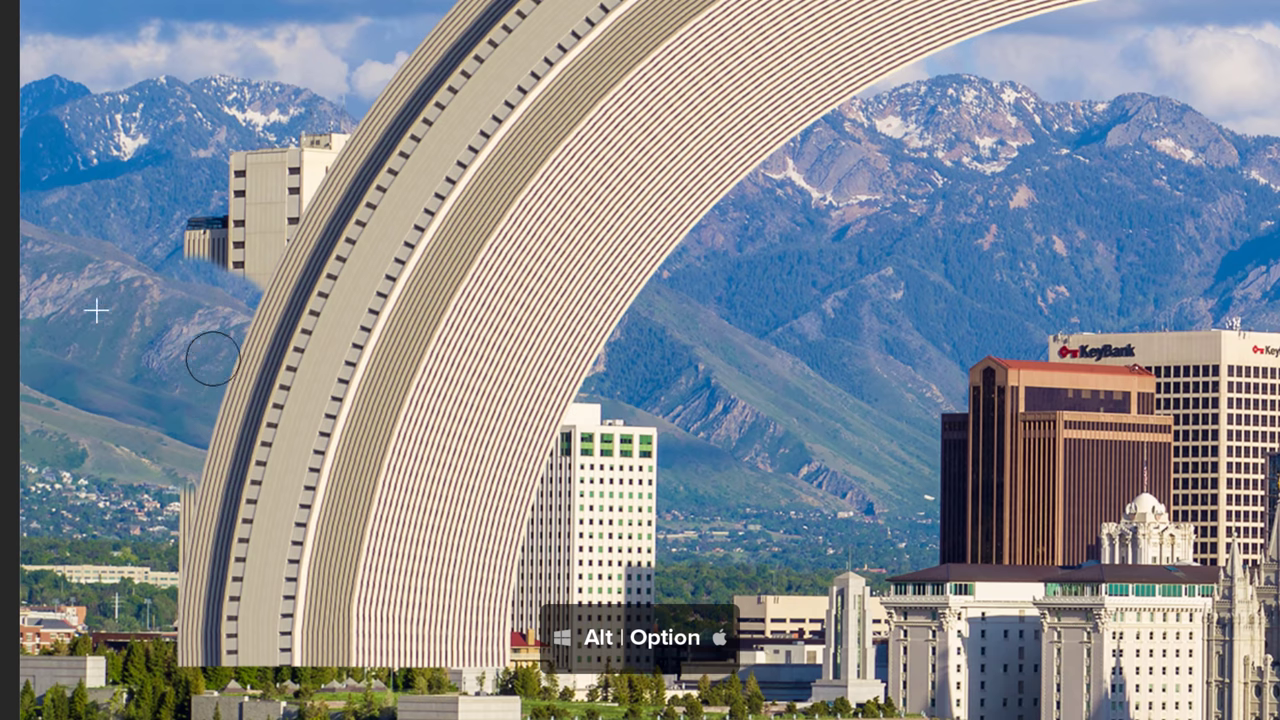
Clone mountain texture over the original tower's exposed rooftop and nearby townscape over the strip left near its base.
{"action": "left_click", "coordinate": [166, 177], "text": "alt"}
{"action": "left_click_drag", "start_coordinate": [250, 160], "coordinate": [250, 230]}
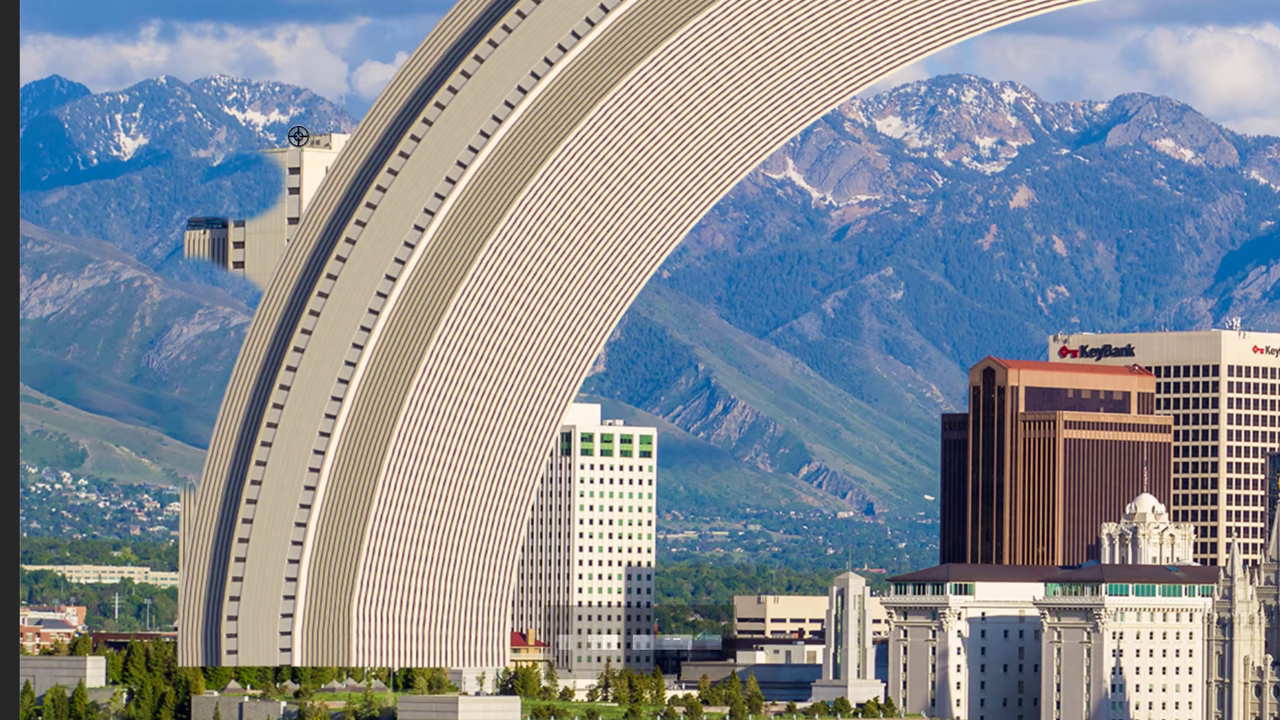
{"action": "left_click_drag", "start_coordinate": [300, 130], "coordinate": [320, 170]}
{"action": "mouse_move", "coordinate": [230, 242]}
{"action": "left_mouse_down"}
{"action": "mouse_move", "coordinate": [210, 244]}
{"action": "mouse_move", "coordinate": [290, 250]}
{"action": "mouse_move", "coordinate": [300, 270]}
{"action": "mouse_move", "coordinate": [280, 160]}
{"action": "mouse_move", "coordinate": [336, 187]}
{"action": "left_mouse_up"}
{"action": "left_click", "coordinate": [157, 209], "text": "alt"}
{"action": "left_click", "coordinate": [65, 506], "text": "alt"}
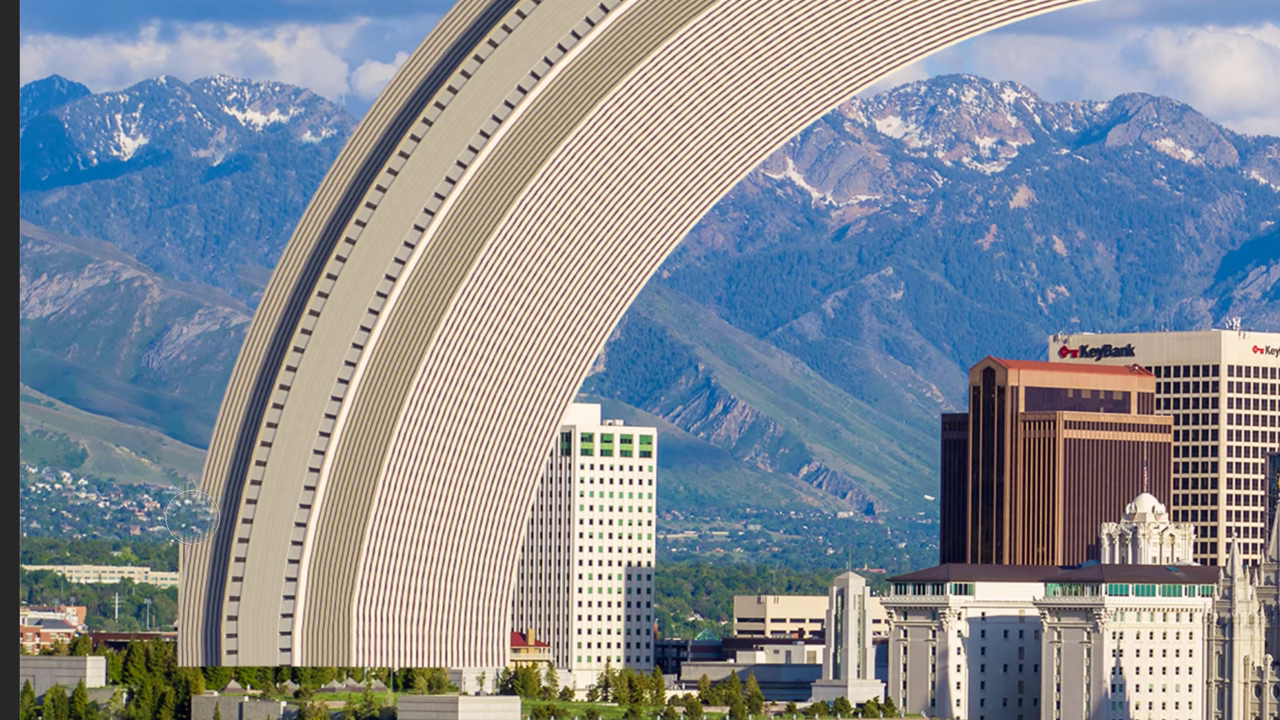
{"action": "left_click_drag", "start_coordinate": [196, 509], "coordinate": [191, 557]}
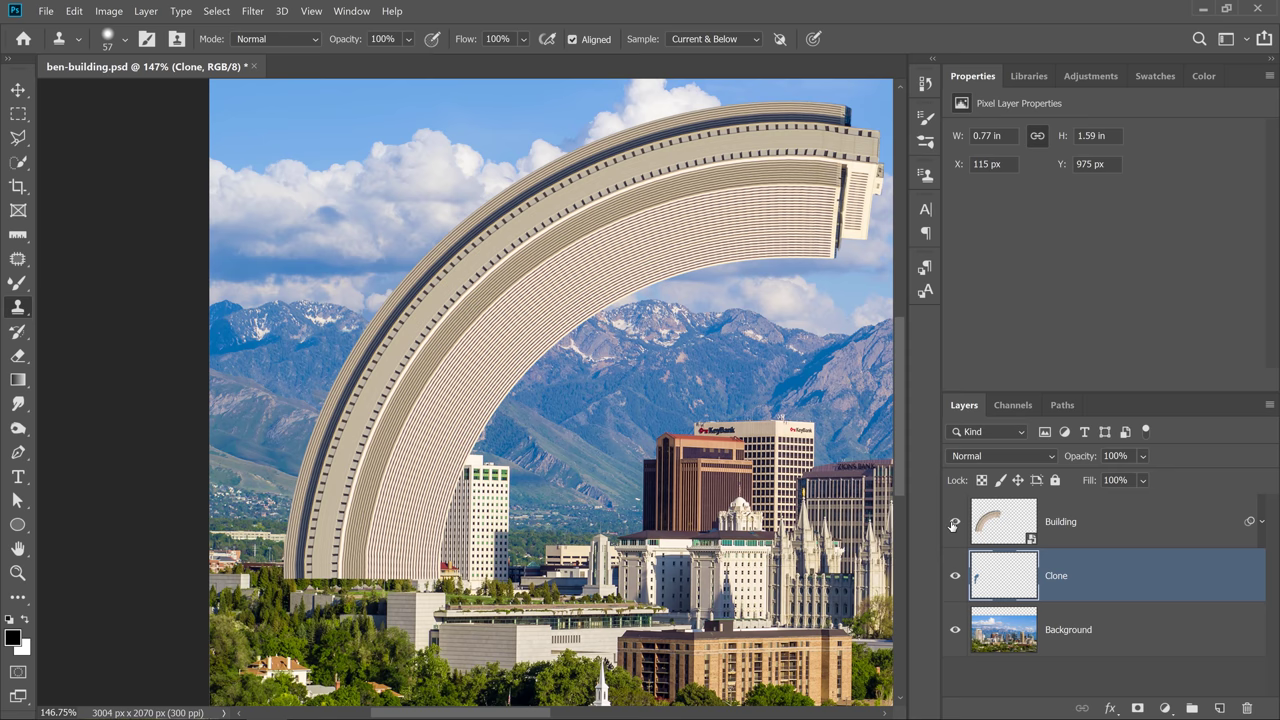
Compare the image with the Building layer and the Clone layer hidden and shown, and inspect the arch's base against the trees.
{"action": "left_click", "coordinate": [954, 521]}
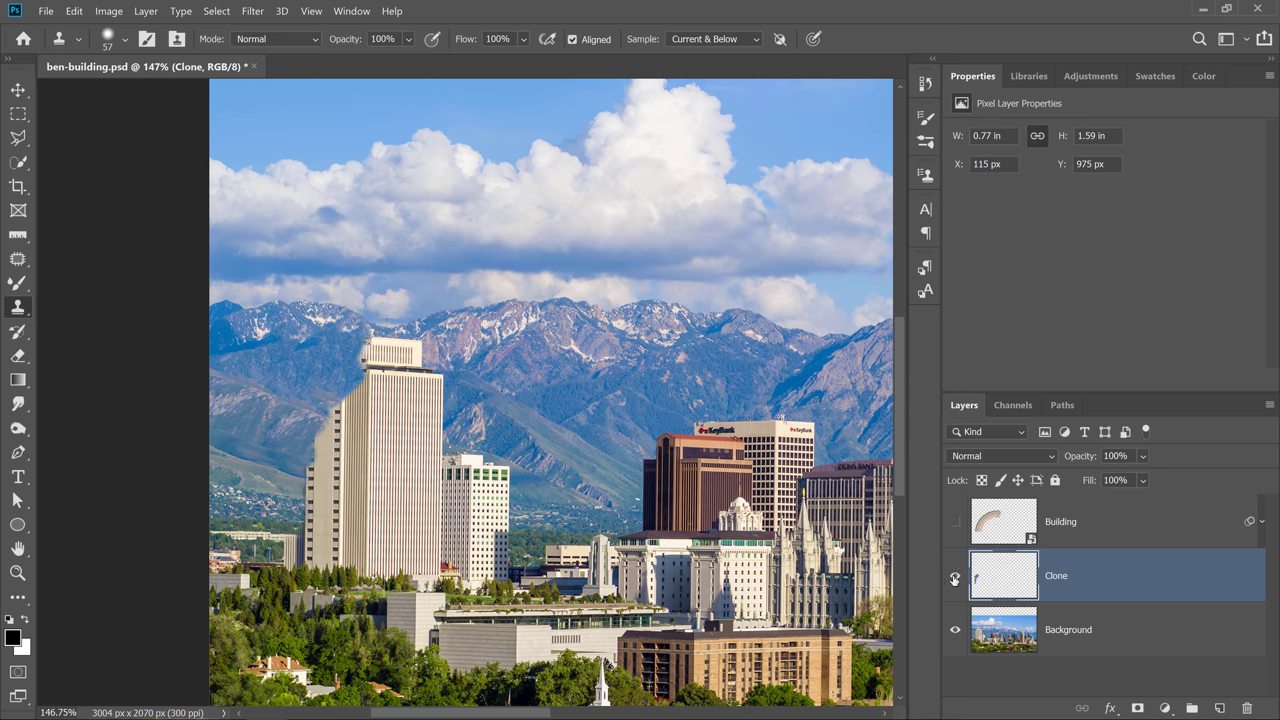
{"action": "left_click", "coordinate": [955, 576]}
{"action": "left_click", "coordinate": [955, 576]}
{"action": "left_click", "coordinate": [955, 522]}
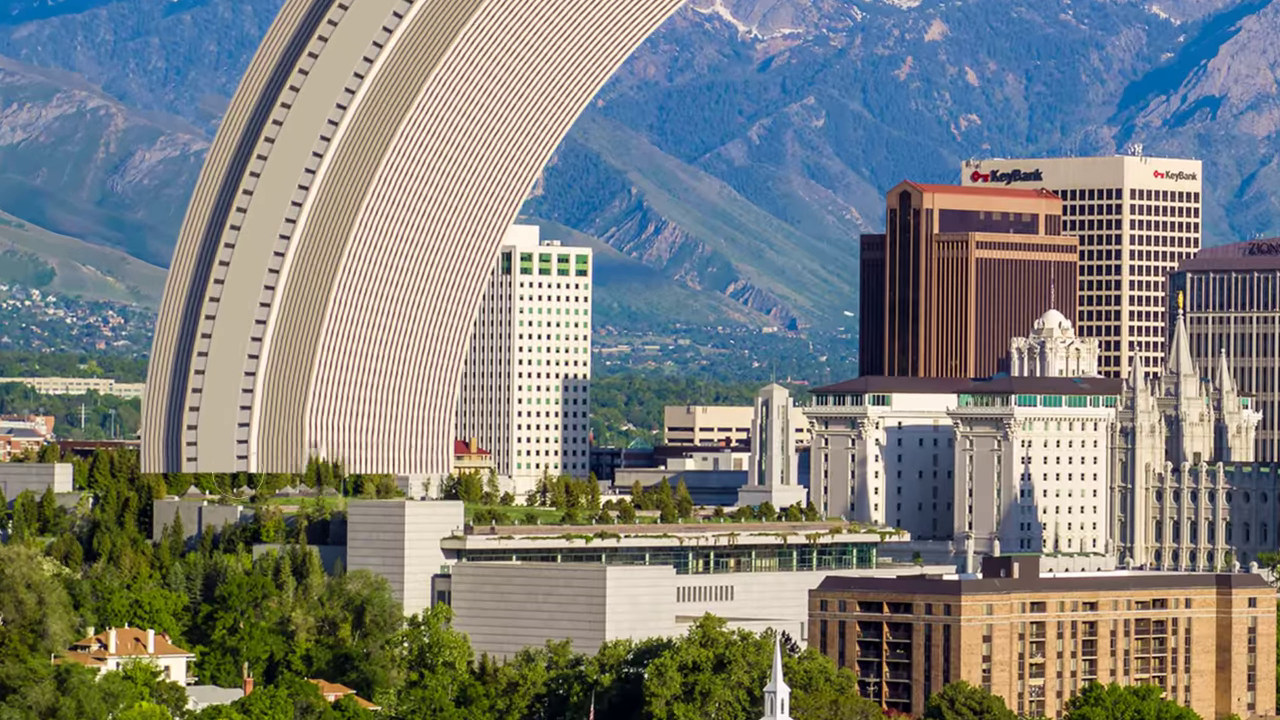
{"action": "mouse_move", "coordinate": [145, 482]}
{"action": "left_mouse_down"}
{"action": "mouse_move", "coordinate": [140, 505]}
{"action": "mouse_move", "coordinate": [156, 478]}
{"action": "mouse_move", "coordinate": [345, 505]}
{"action": "mouse_move", "coordinate": [250, 488]}
{"action": "mouse_move", "coordinate": [260, 508]}
{"action": "mouse_move", "coordinate": [255, 490]}
{"action": "left_mouse_up"}
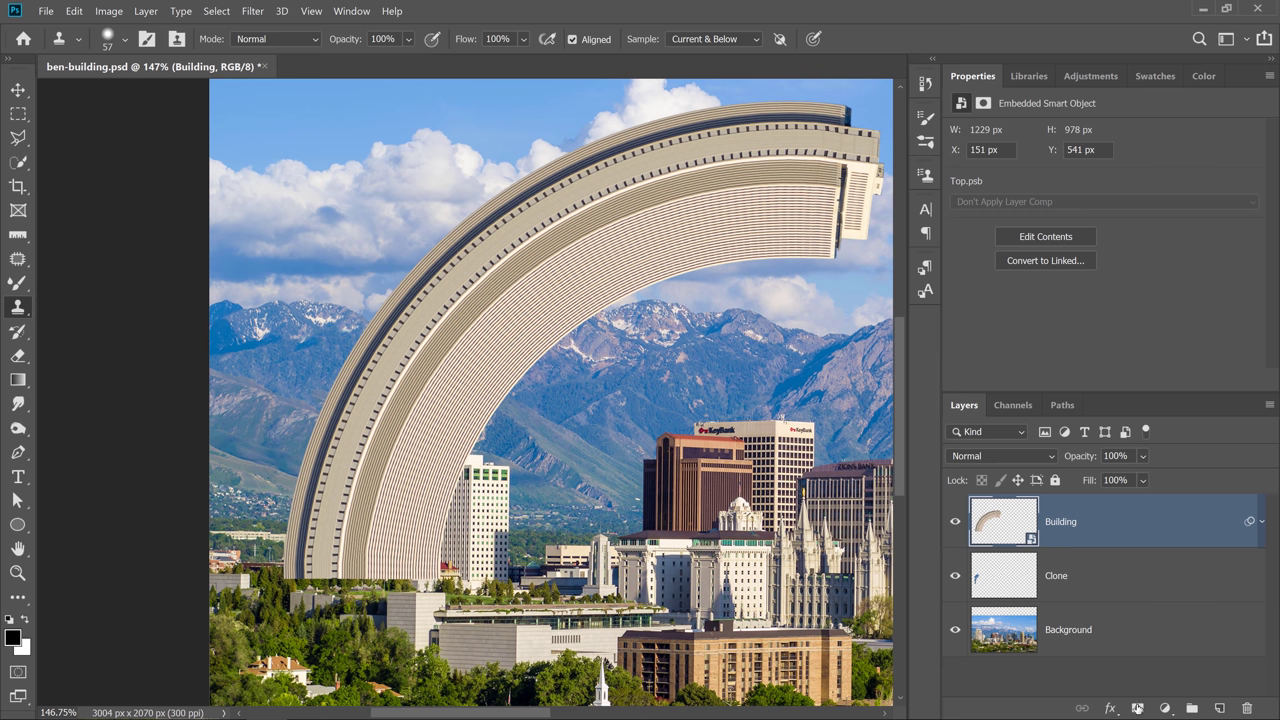
Add a layer mask to the Building layer and switch to the Brush tool.
{"action": "left_click", "coordinate": [1139, 710]}
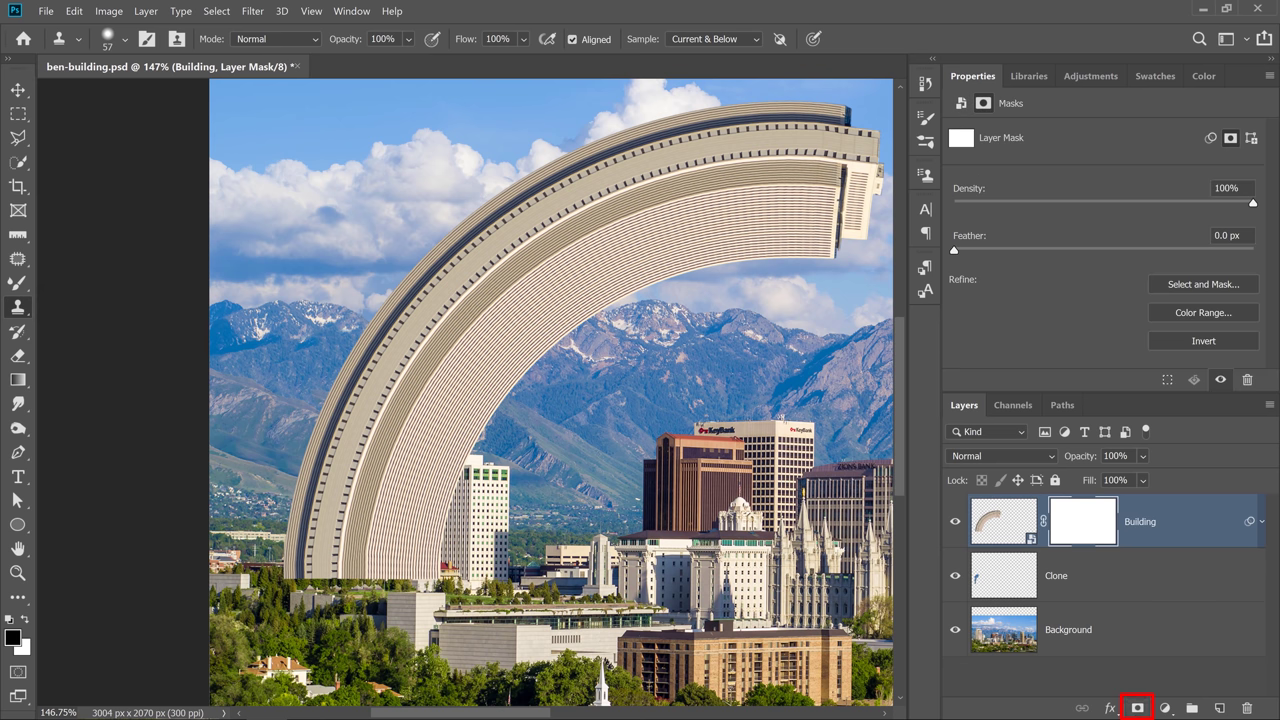
{"action": "left_click", "coordinate": [17, 282]}
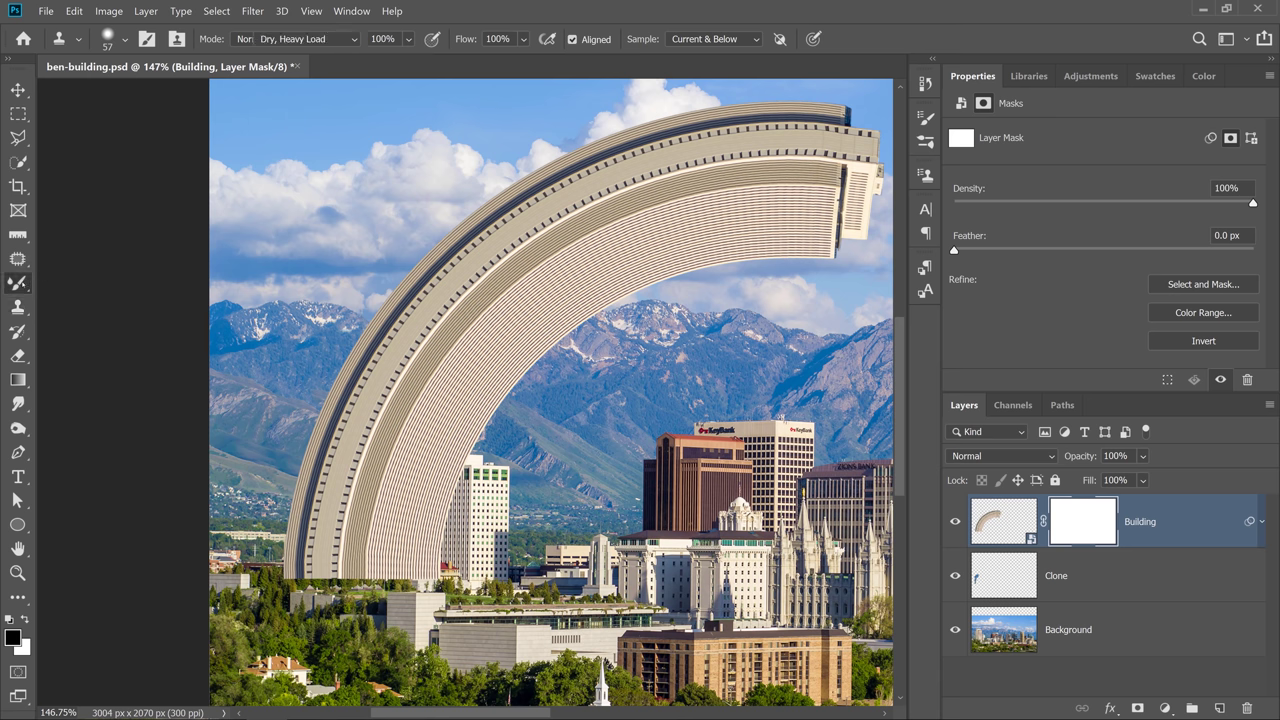
{"action": "left_click", "coordinate": [100, 282]}
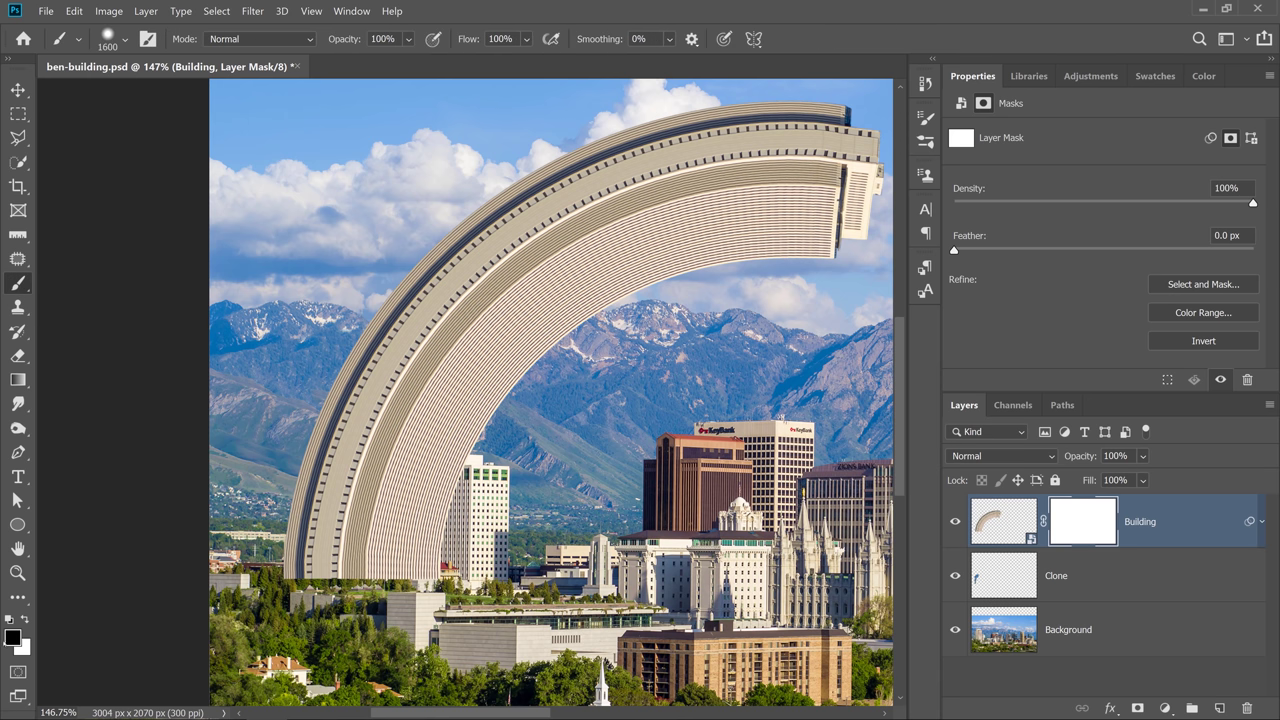
Mask out the arch's straight bottom edge in front of the trees with black, using a softer 80 px brush.
{"action": "left_click", "coordinate": [124, 38]}
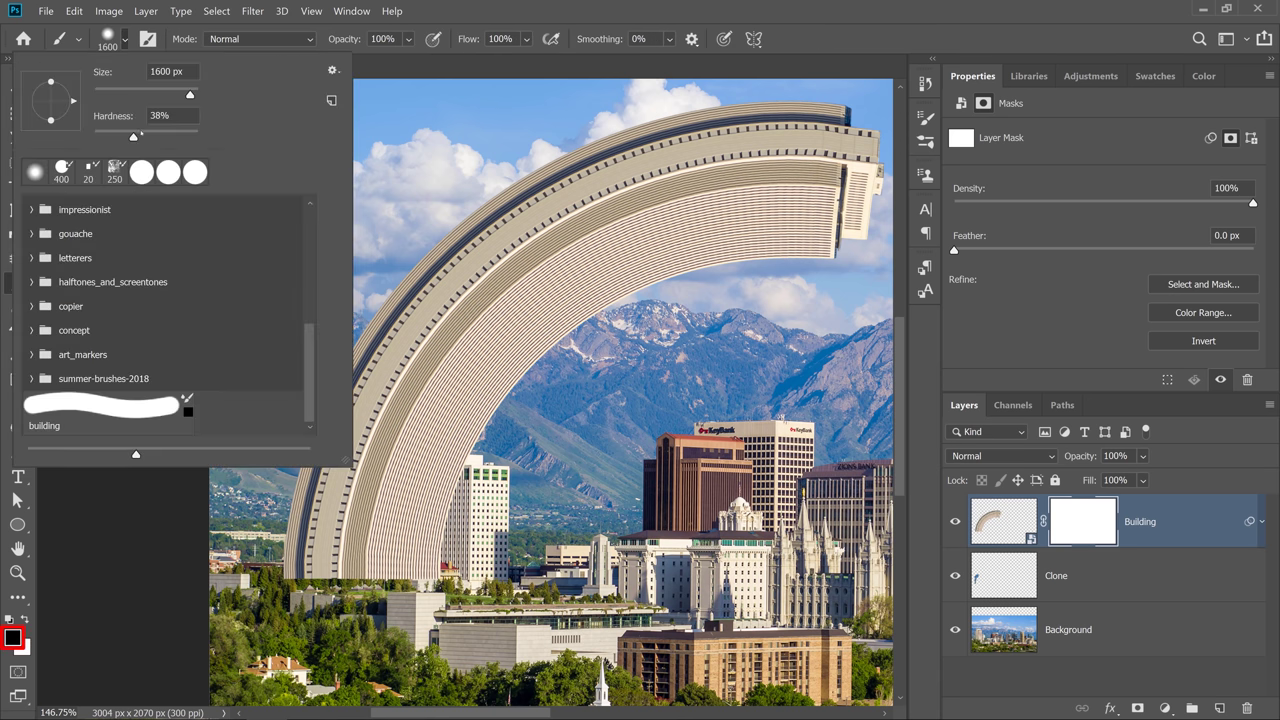
{"action": "left_click_drag", "start_coordinate": [120, 140], "coordinate": [73, 141]}
{"action": "left_click_drag", "start_coordinate": [187, 92], "coordinate": [136, 94]}
{"action": "left_click", "coordinate": [415, 640]}
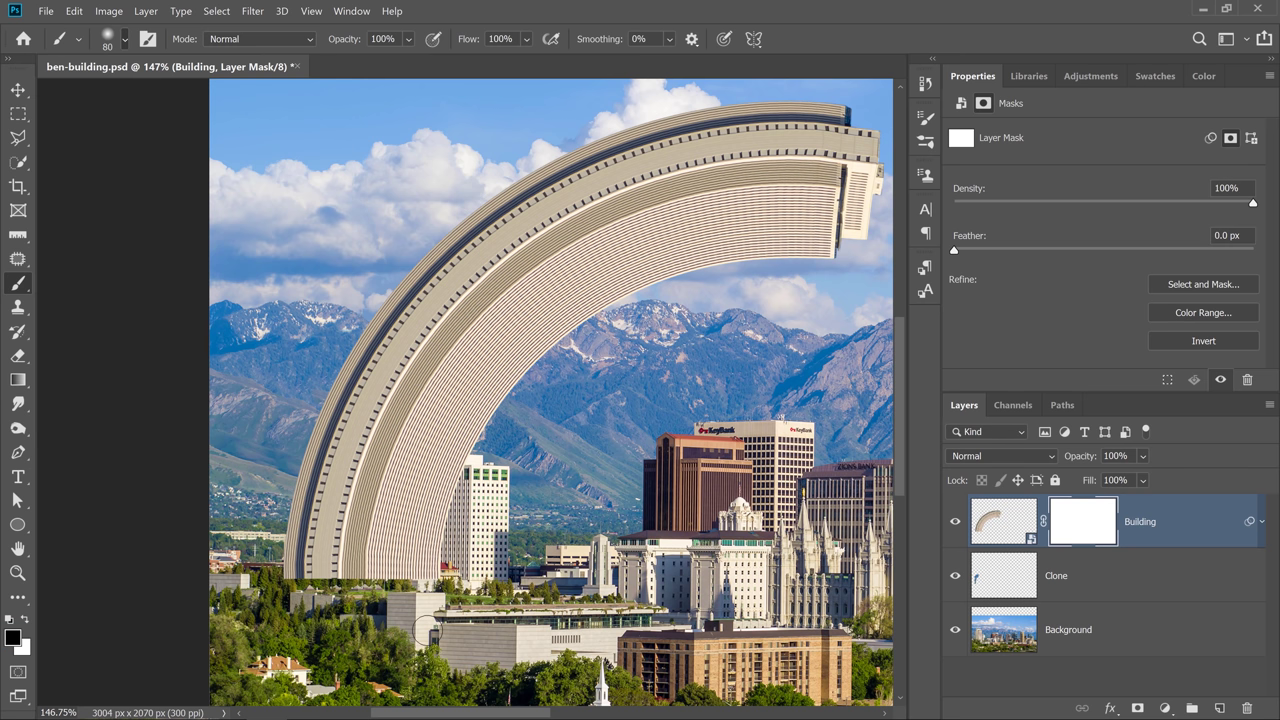
{"action": "mouse_move", "coordinate": [373, 592]}
{"action": "left_mouse_down"}
{"action": "mouse_move", "coordinate": [395, 590]}
{"action": "mouse_move", "coordinate": [406, 608]}
{"action": "mouse_move", "coordinate": [455, 574]}
{"action": "mouse_move", "coordinate": [416, 588]}
{"action": "mouse_move", "coordinate": [302, 578]}
{"action": "mouse_move", "coordinate": [288, 586]}
{"action": "mouse_move", "coordinate": [314, 617]}
{"action": "left_mouse_up"}
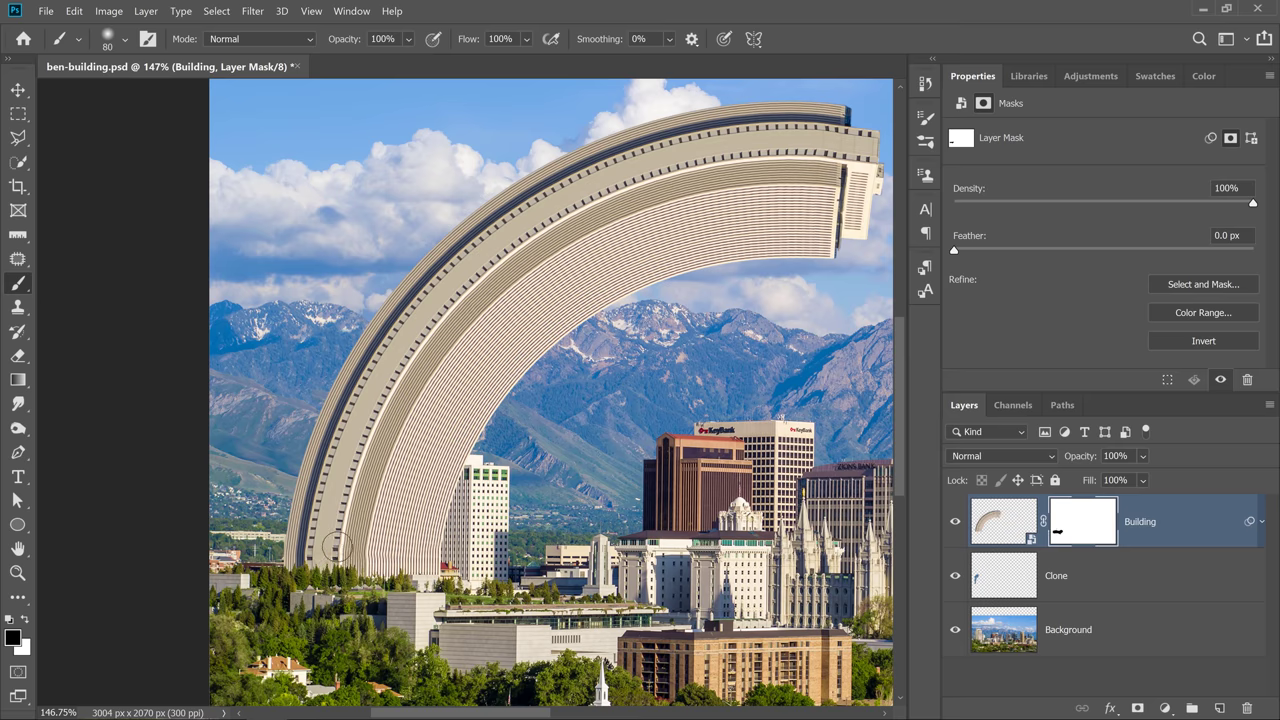
Restore the arch's window column beside the white stripe near the base by painting white on the mask with a 15 px brush.
{"action": "scroll", "coordinate": [330, 554], "scroll_direction": "up", "scroll_amount": 8}
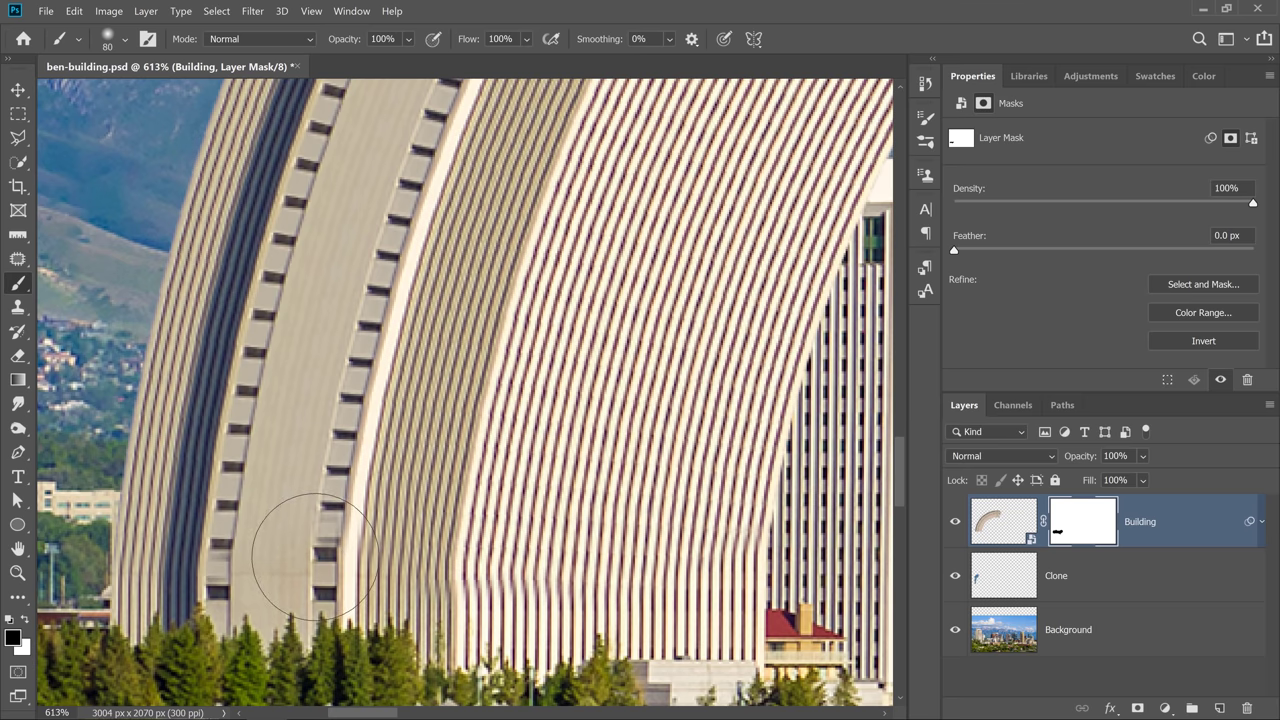
{"action": "key", "text": "bracketleft"}
{"action": "key", "text": "bracketleft"}
{"action": "key", "text": "bracketleft"}
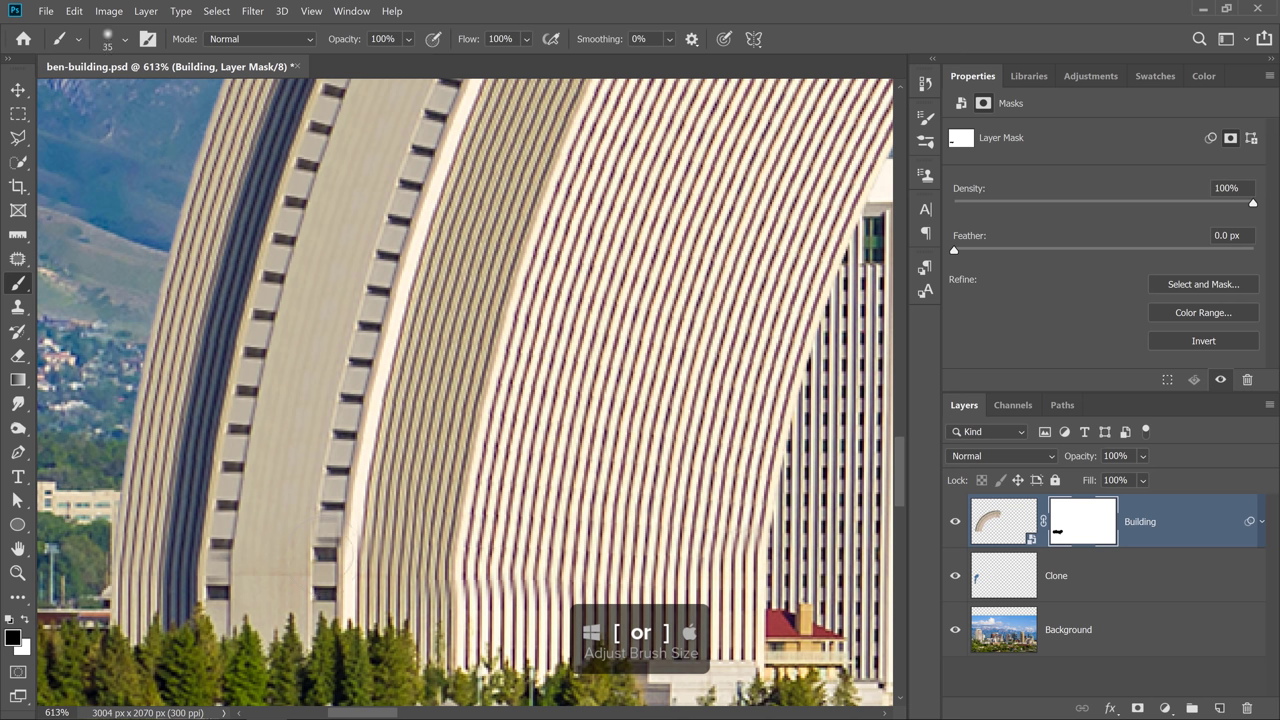
{"action": "key", "text": "bracketleft"}
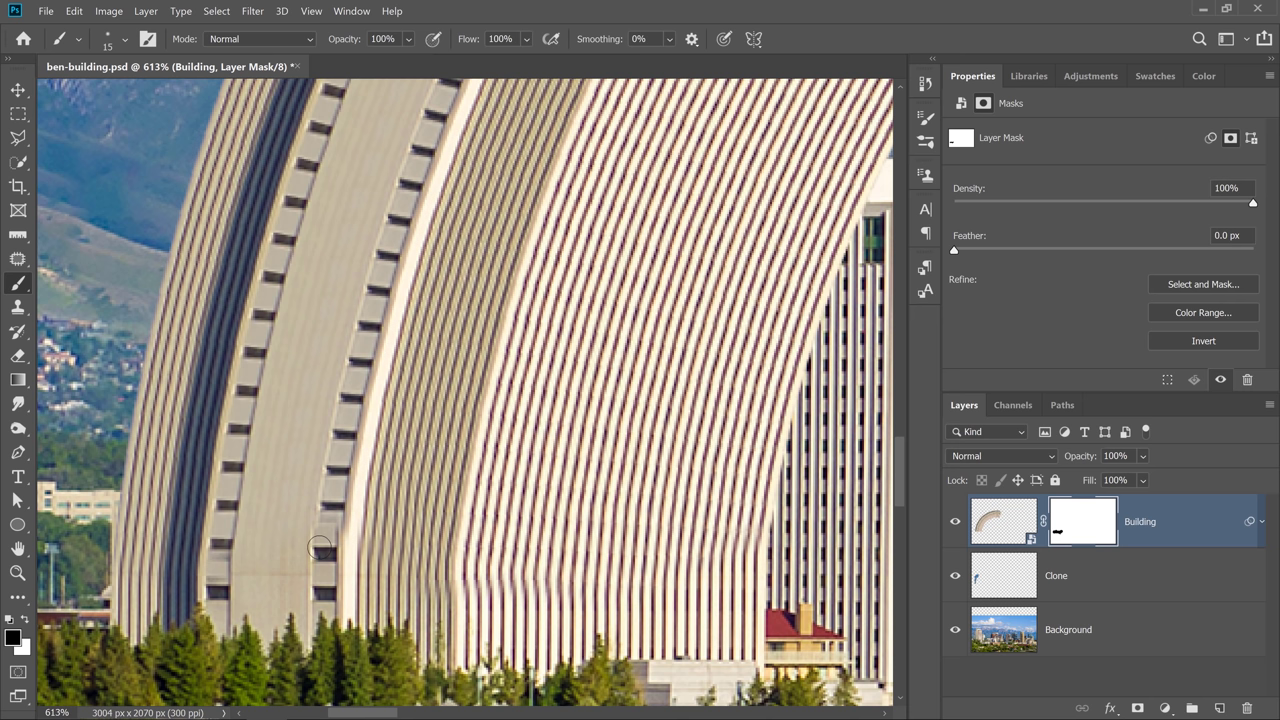
{"action": "key", "text": "x"}
{"action": "mouse_move", "coordinate": [321, 548]}
{"action": "left_mouse_down"}
{"action": "mouse_move", "coordinate": [344, 577]}
{"action": "mouse_move", "coordinate": [325, 589]}
{"action": "mouse_move", "coordinate": [337, 601]}
{"action": "mouse_move", "coordinate": [307, 599]}
{"action": "left_mouse_up"}
Restore the other window column, beside the dark stripe just above the trees, by painting white on the mask with a 7 px brush.
{"action": "key", "text": "bracketleft"}
{"action": "key", "text": "bracketleft"}
{"action": "key", "text": "bracketleft"}
{"action": "key", "text": "bracketleft"}
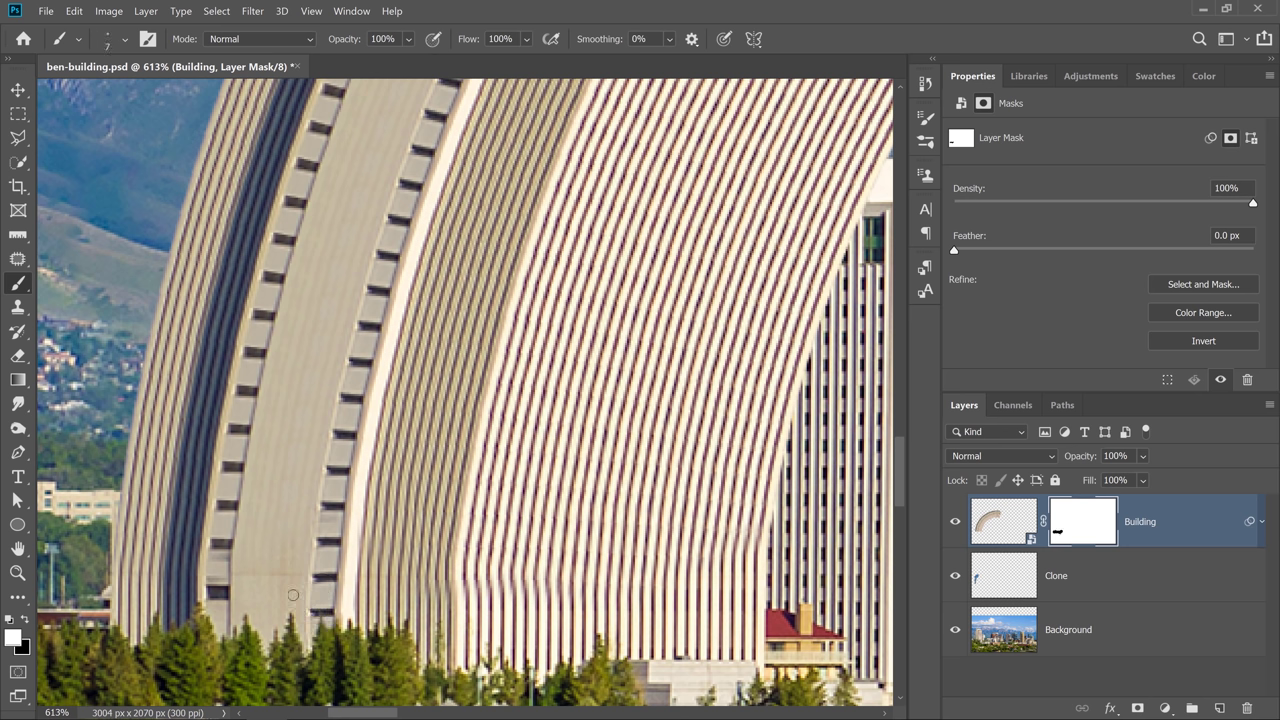
{"action": "mouse_move", "coordinate": [248, 597]}
{"action": "left_mouse_down"}
{"action": "mouse_move", "coordinate": [231, 592]}
{"action": "mouse_move", "coordinate": [210, 584]}
{"action": "mouse_move", "coordinate": [236, 566]}
{"action": "mouse_move", "coordinate": [213, 554]}
{"action": "mouse_move", "coordinate": [228, 549]}
{"action": "mouse_move", "coordinate": [221, 629]}
{"action": "left_mouse_up"}
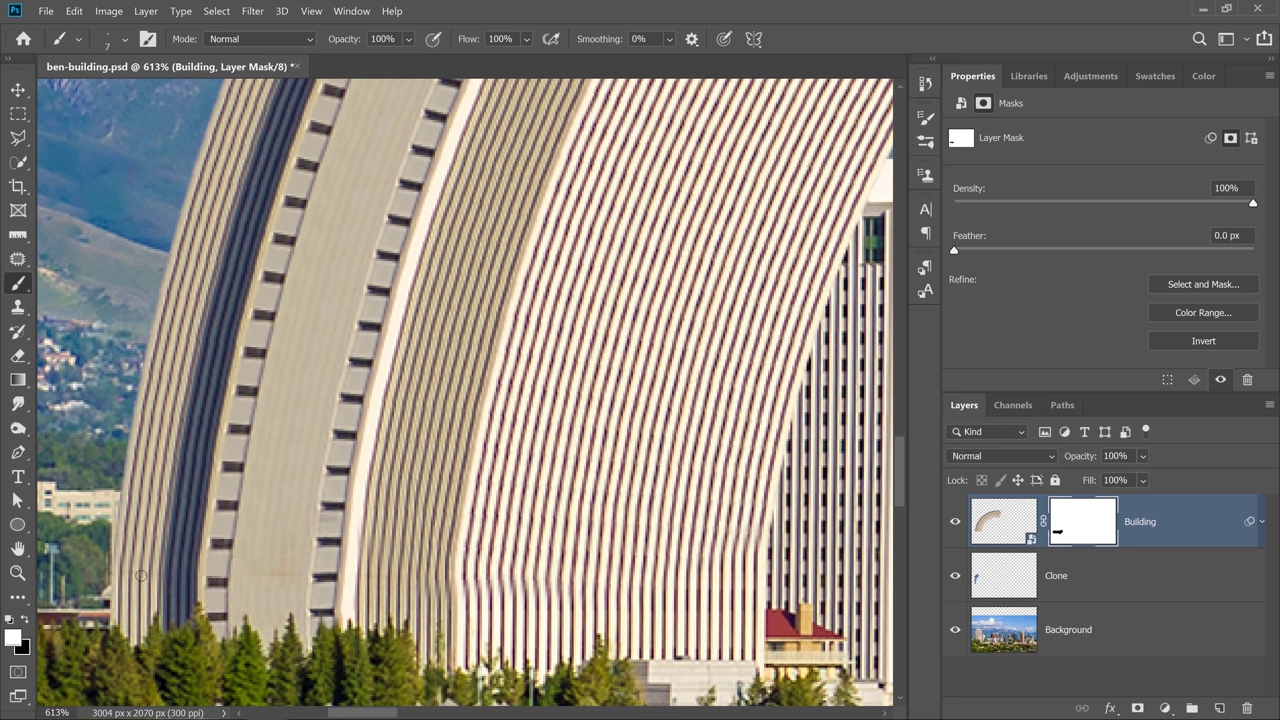
Reveal the Building layer's smart filters and reopen its Puppet Warp for editing.
{"action": "double_click", "coordinate": [18, 548]}
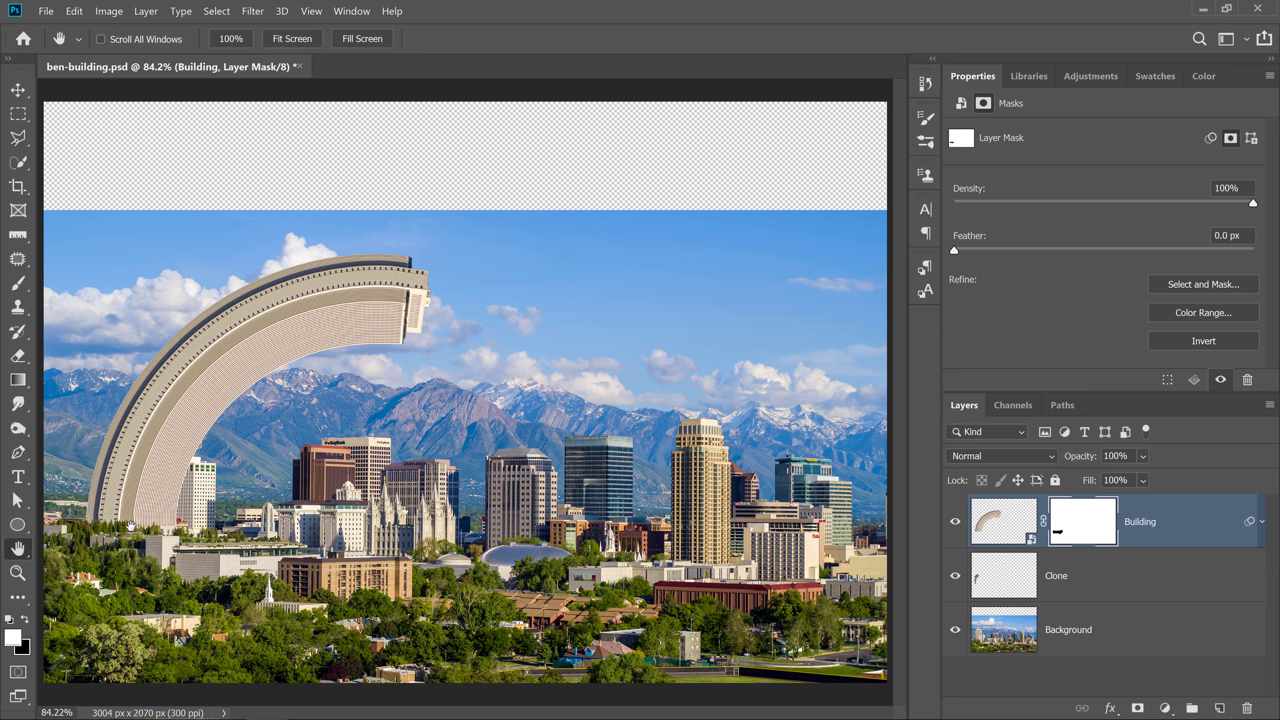
{"action": "scroll", "coordinate": [128, 518], "scroll_direction": "up", "scroll_amount": 5}
{"action": "left_click_drag", "start_coordinate": [160, 525], "coordinate": [397, 531]}
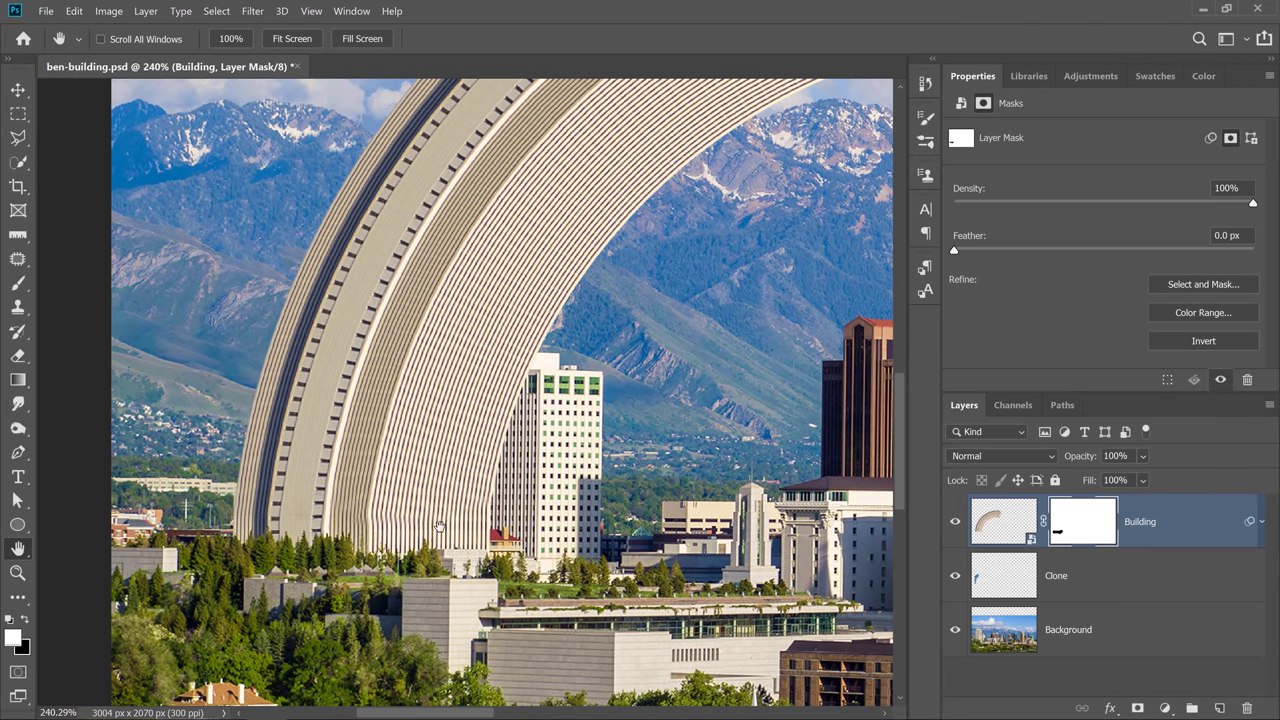
{"action": "left_click", "coordinate": [1030, 533]}
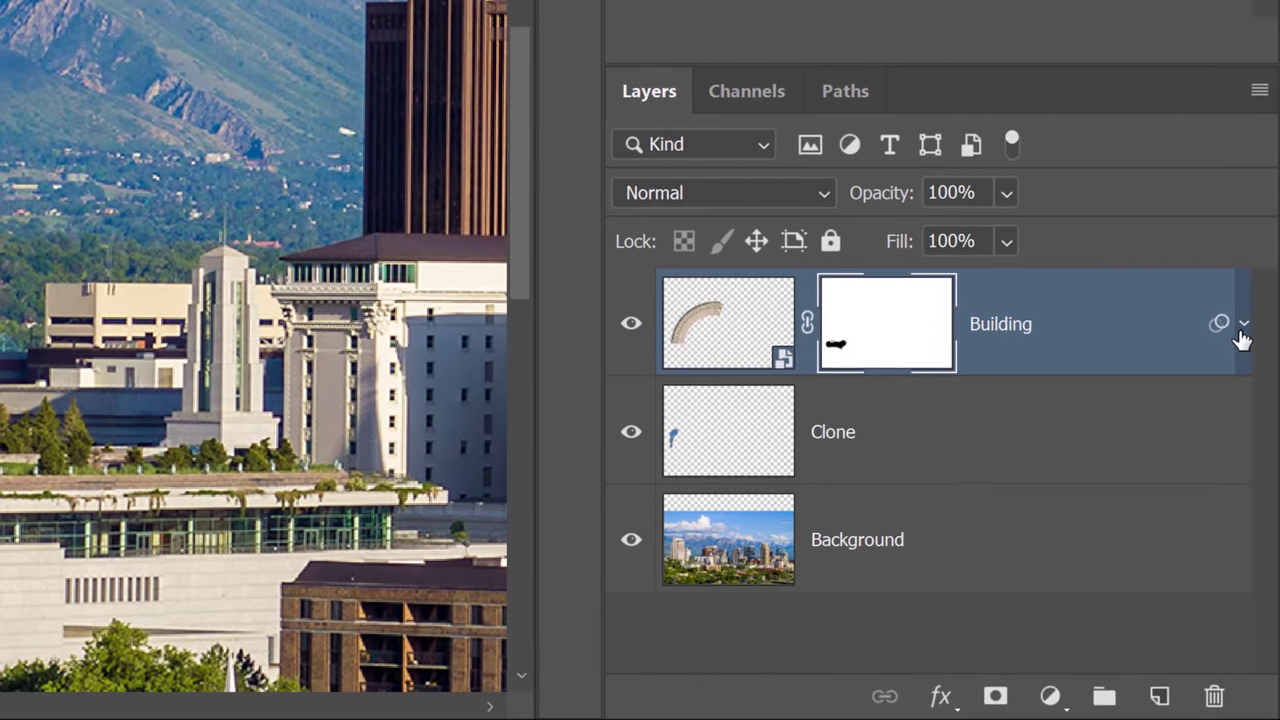
{"action": "left_click", "coordinate": [1262, 523]}
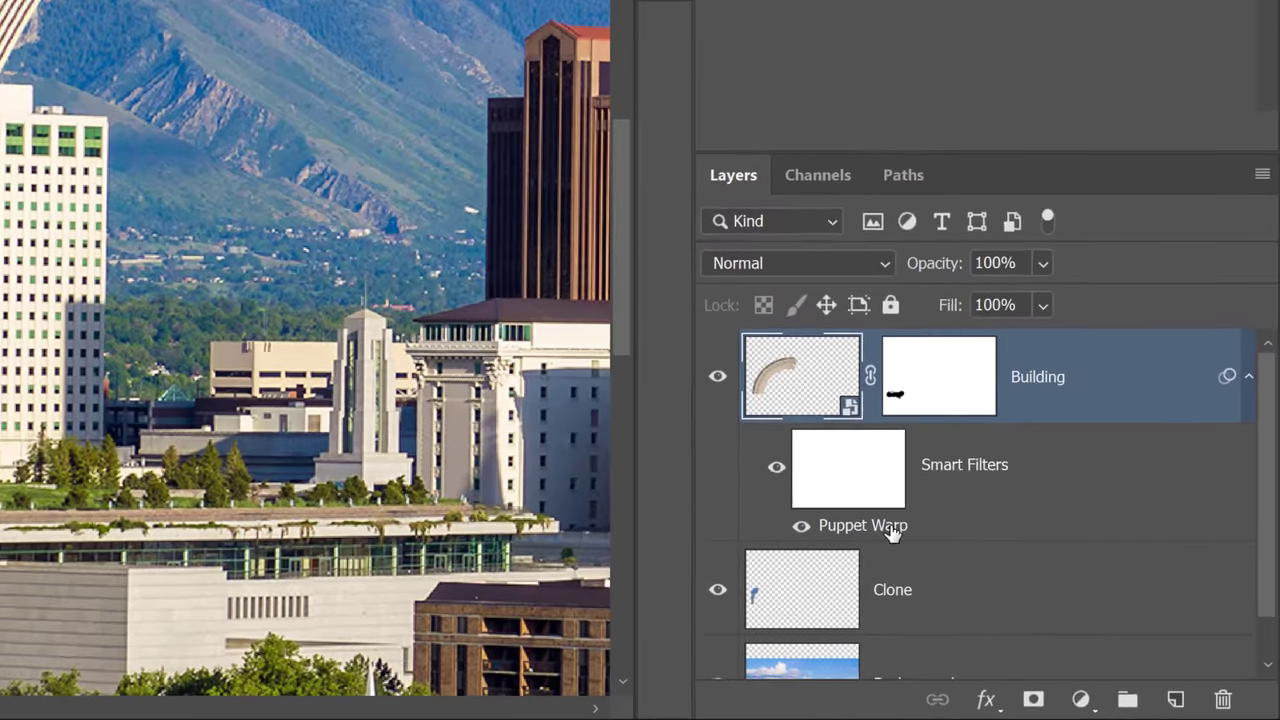
{"action": "double_click", "coordinate": [830, 500]}
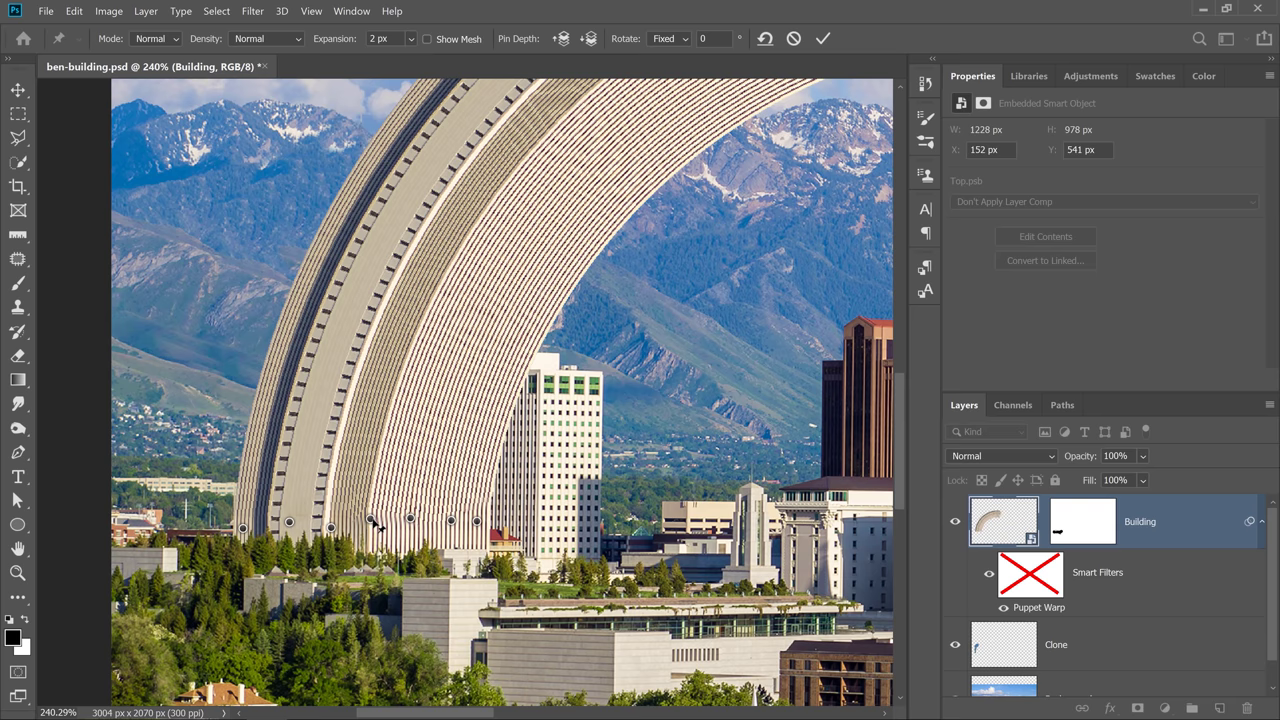
Delete three Puppet Warp pins along the arch's base to smooth its lines, and apply the warp.
{"action": "right_click", "coordinate": [375, 524]}
{"action": "left_click", "coordinate": [395, 529]}
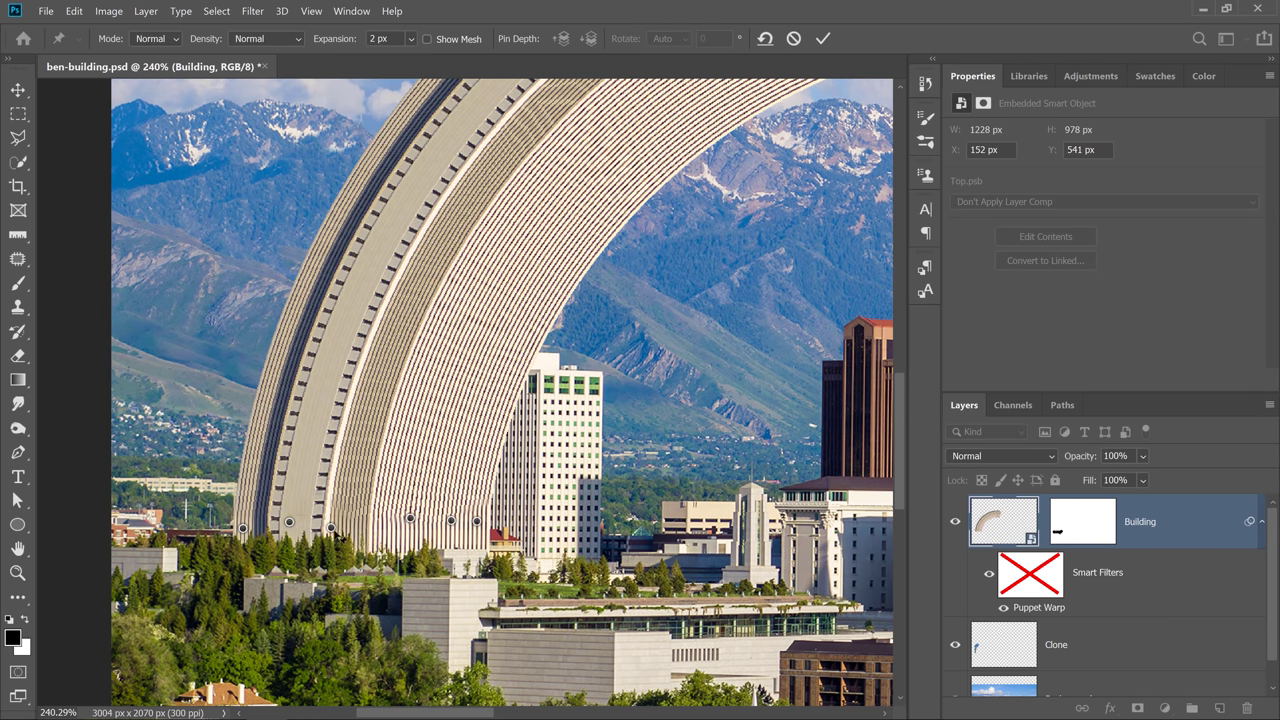
{"action": "right_click", "coordinate": [333, 531]}
{"action": "left_click", "coordinate": [354, 535]}
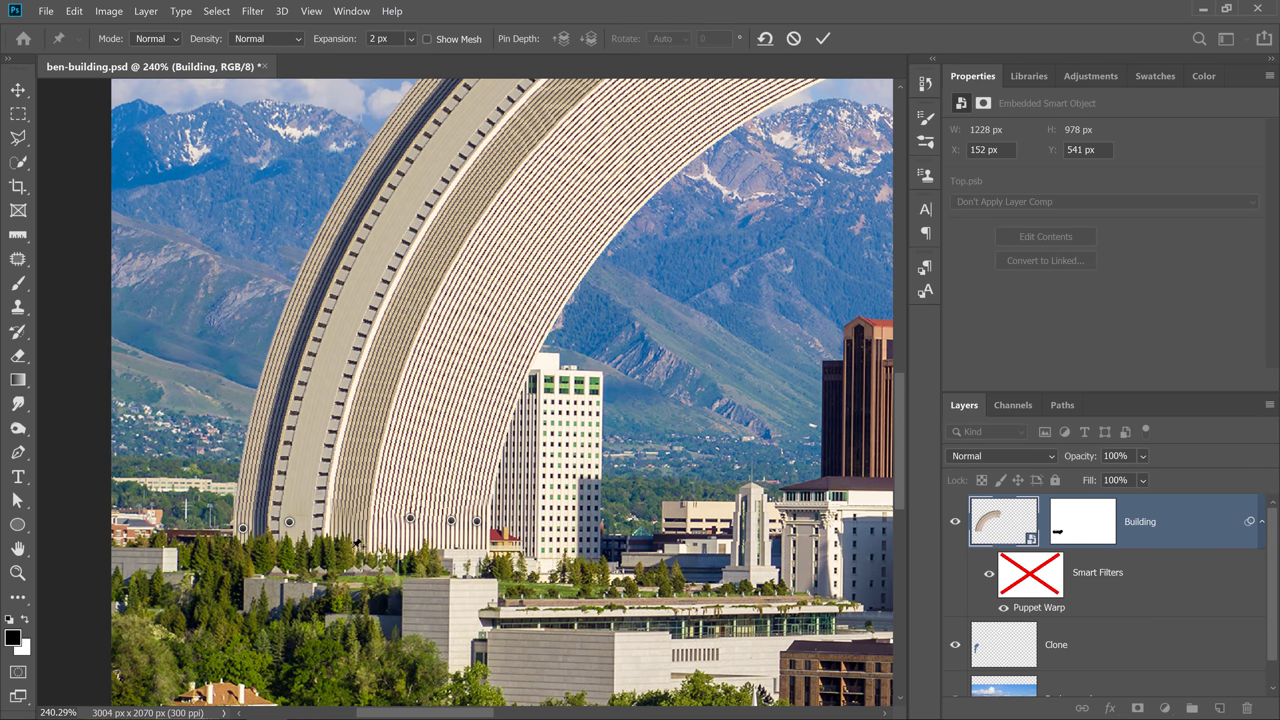
{"action": "right_click", "coordinate": [452, 523]}
{"action": "left_click", "coordinate": [500, 530]}
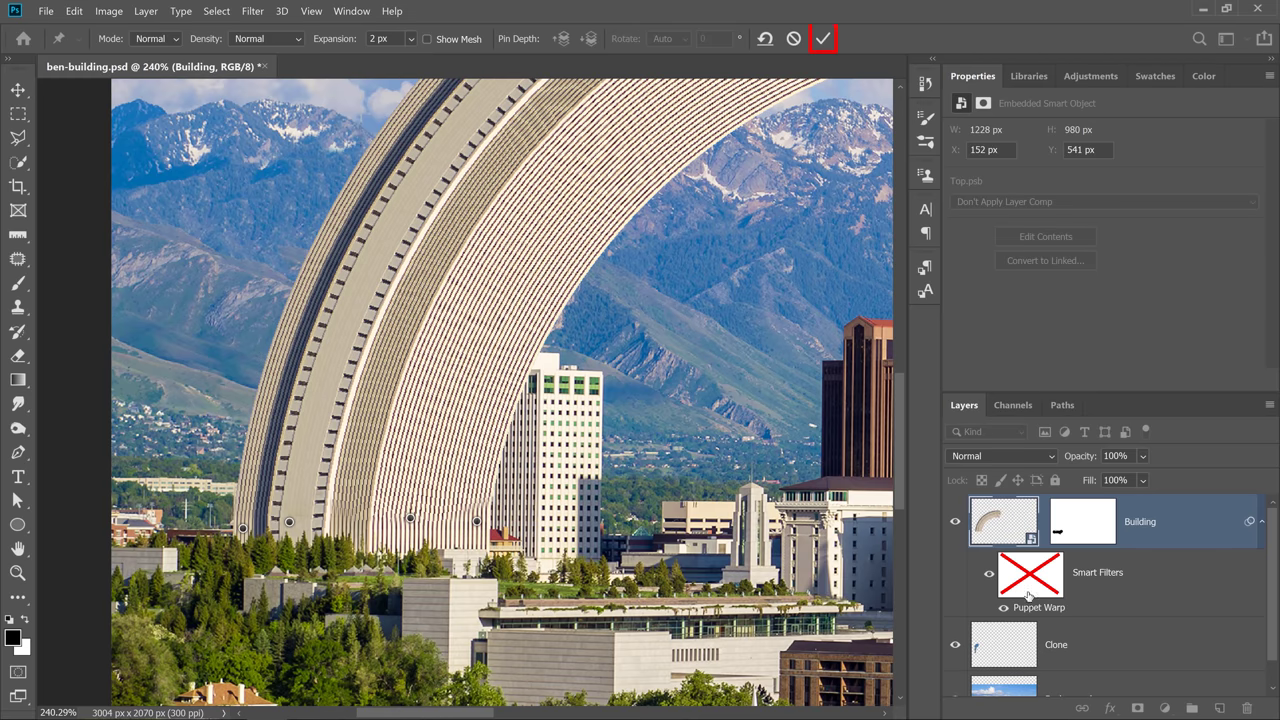
{"action": "left_click", "coordinate": [822, 39]}
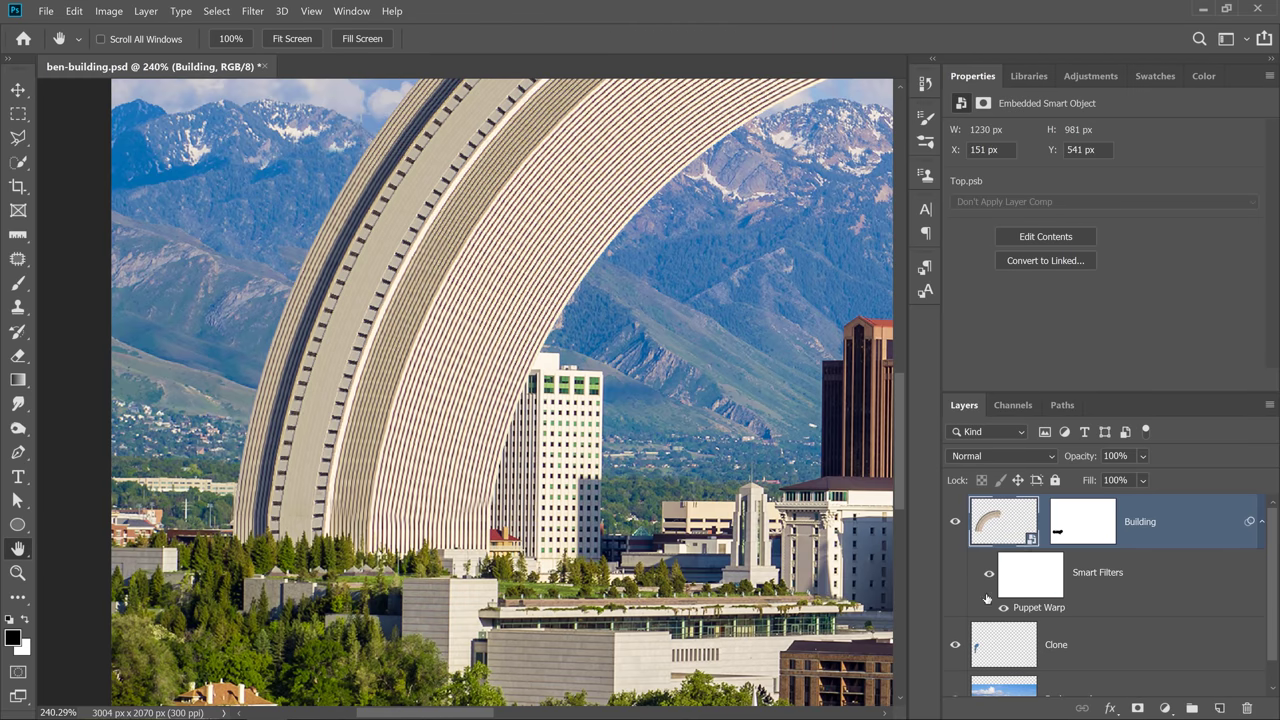
Compare the arch's base with the Building layer's mask disabled and enabled, and select the mask.
{"action": "left_click", "coordinate": [1084, 527], "text": "shift"}
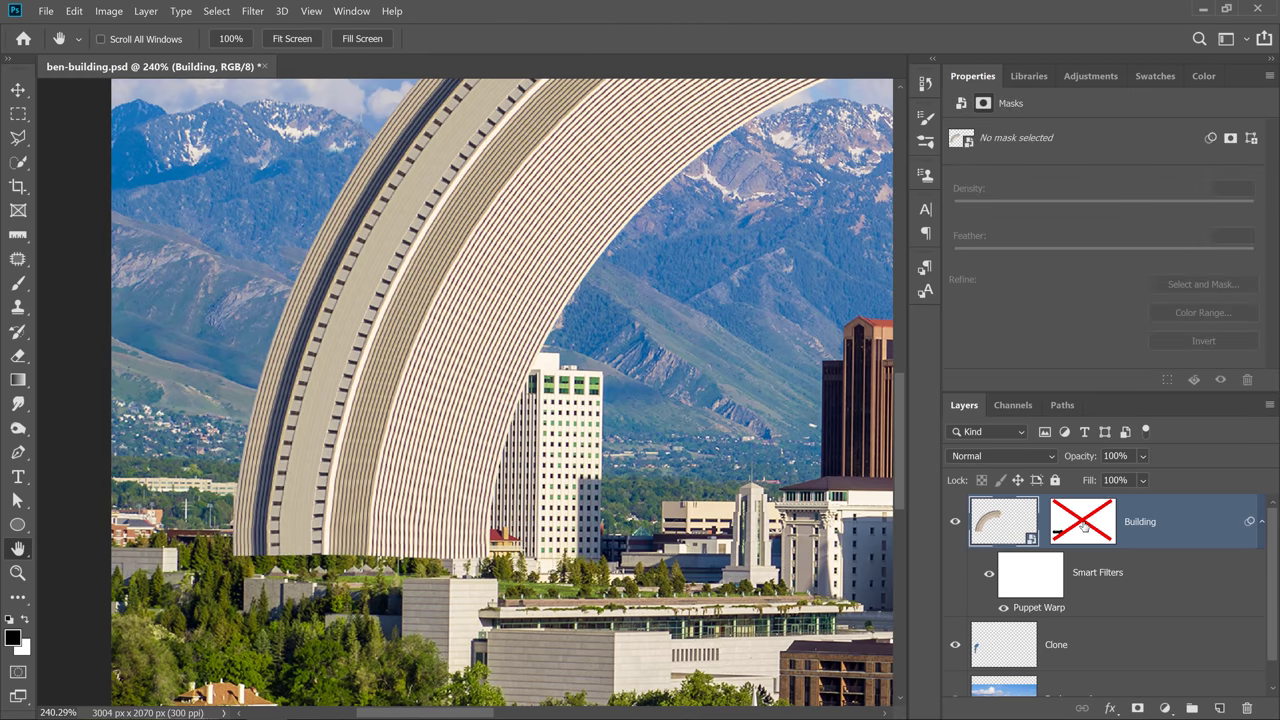
{"action": "left_click", "coordinate": [1084, 527], "text": "shift"}
{"action": "left_click", "coordinate": [1084, 527]}
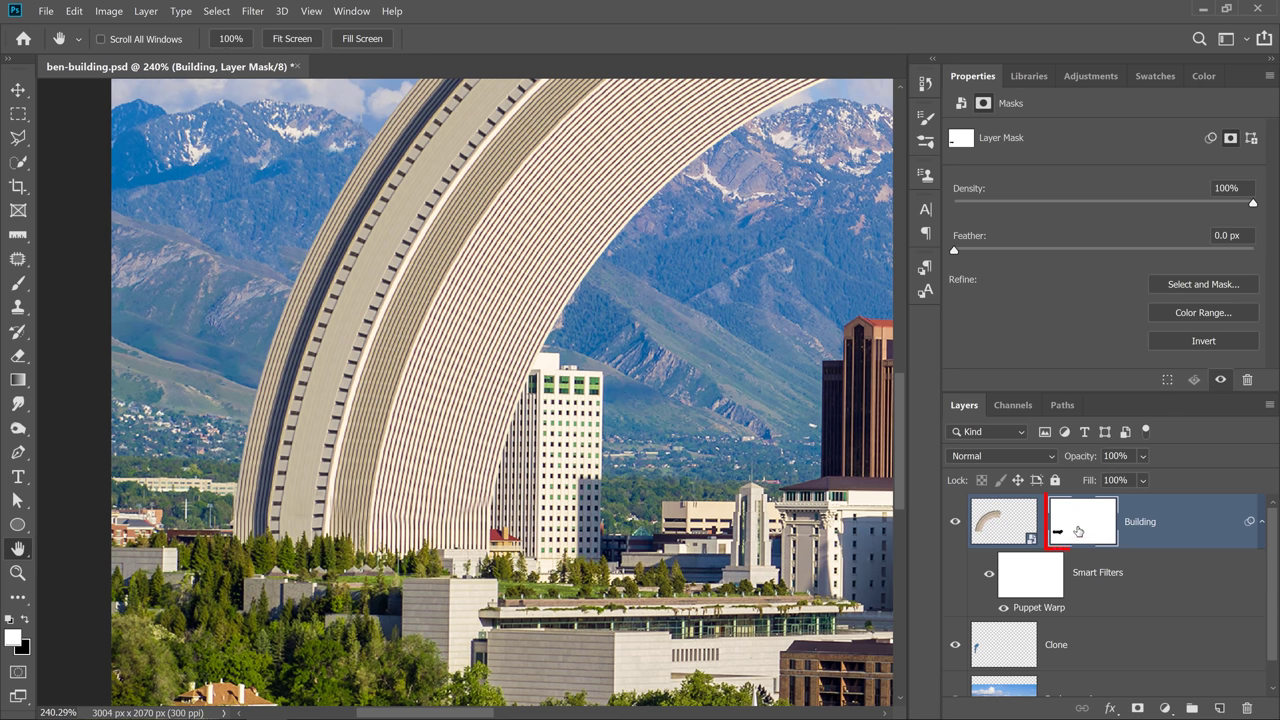
Touch up the Building mask with white at the arch's inner base beside the white tower, using brushes of 25 and 15 px.
{"action": "key", "text": "x"}
{"action": "key", "text": "b"}
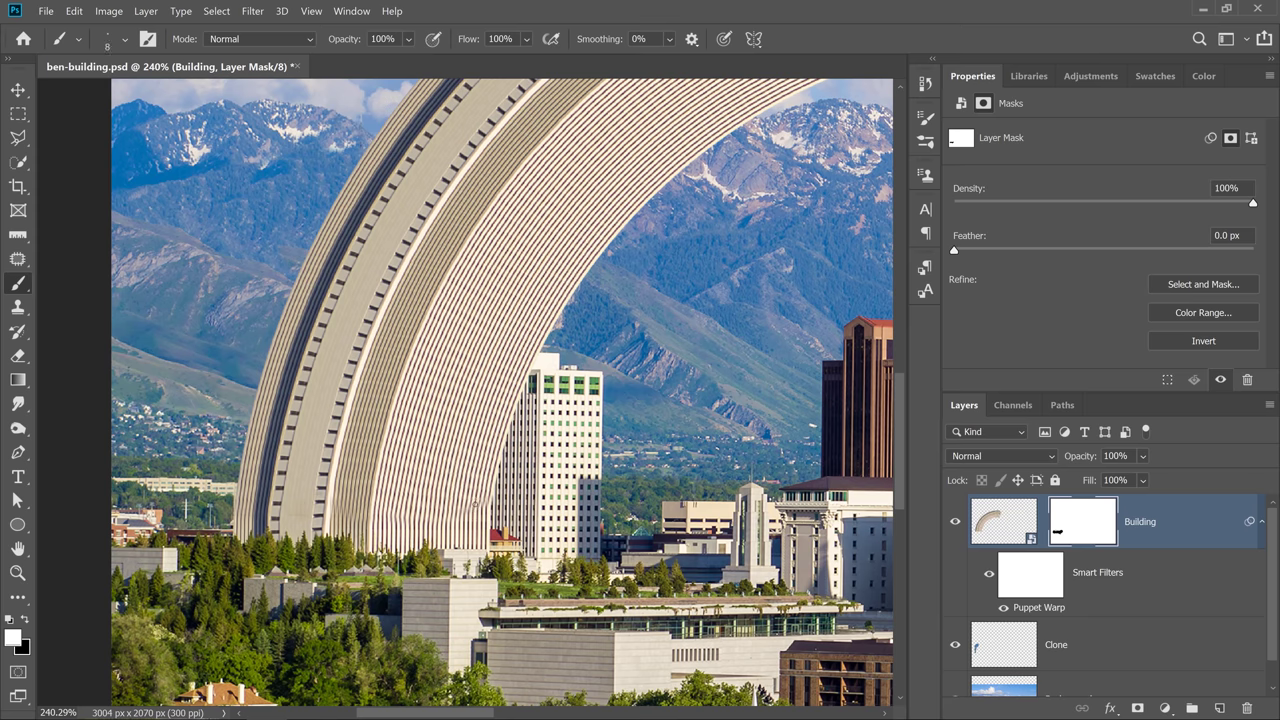
{"action": "key", "text": "bracketright"}
{"action": "key", "text": "bracketright"}
{"action": "key", "text": "bracketright"}
{"action": "key", "text": "bracketright"}
{"action": "key", "text": "bracketright"}
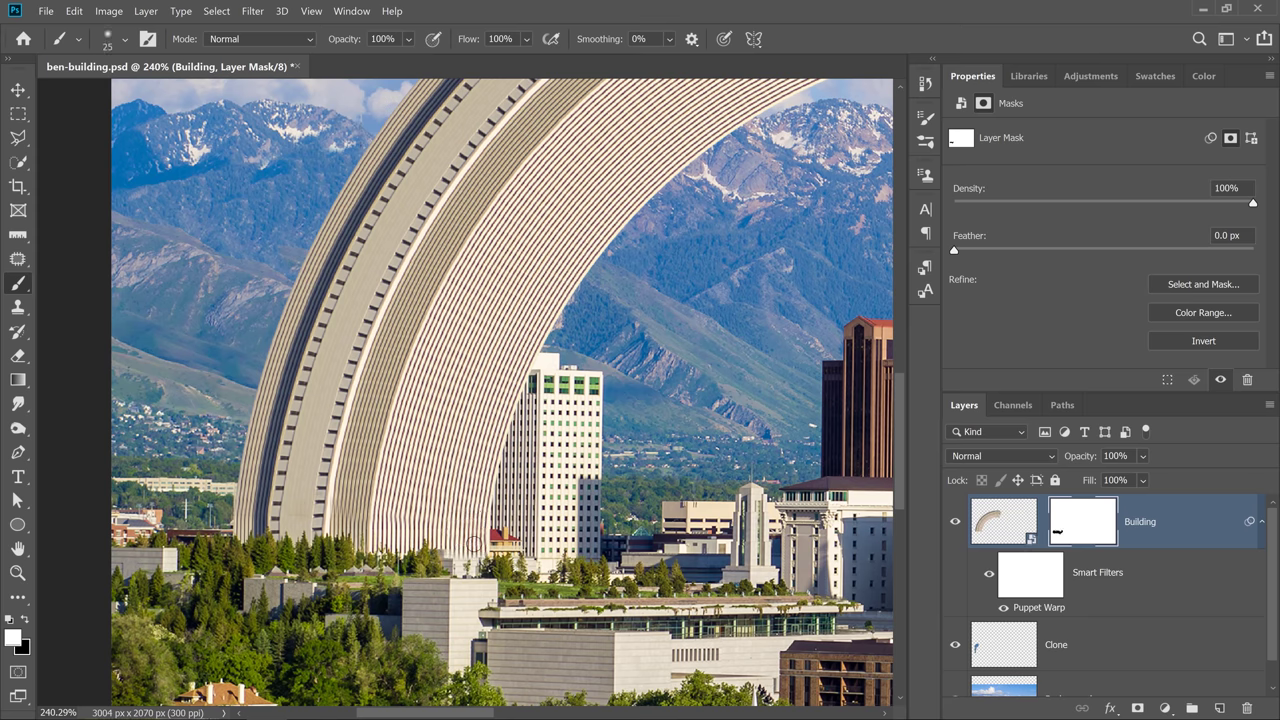
{"action": "key", "text": "bracketleft"}
{"action": "key", "text": "bracketleft"}
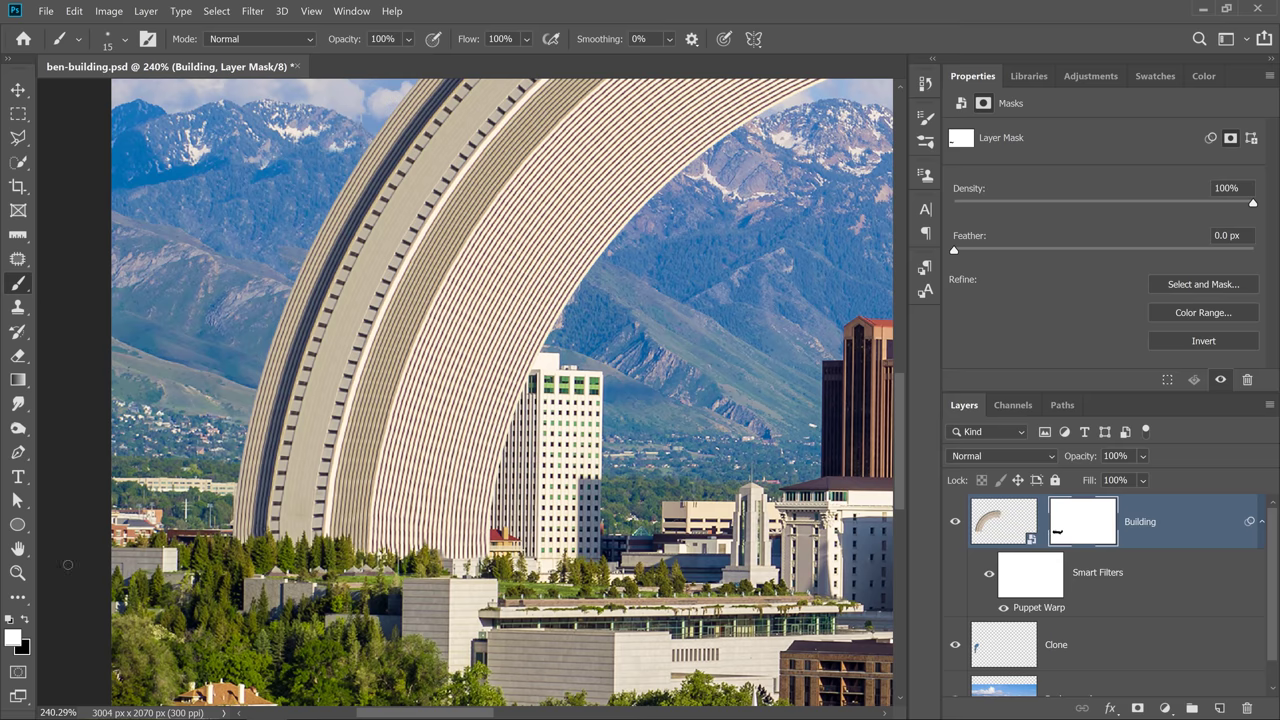
Crop the transparent strip off above the sky, keeping the full width and a height of about 1684 px.
{"action": "double_click", "coordinate": [18, 548]}
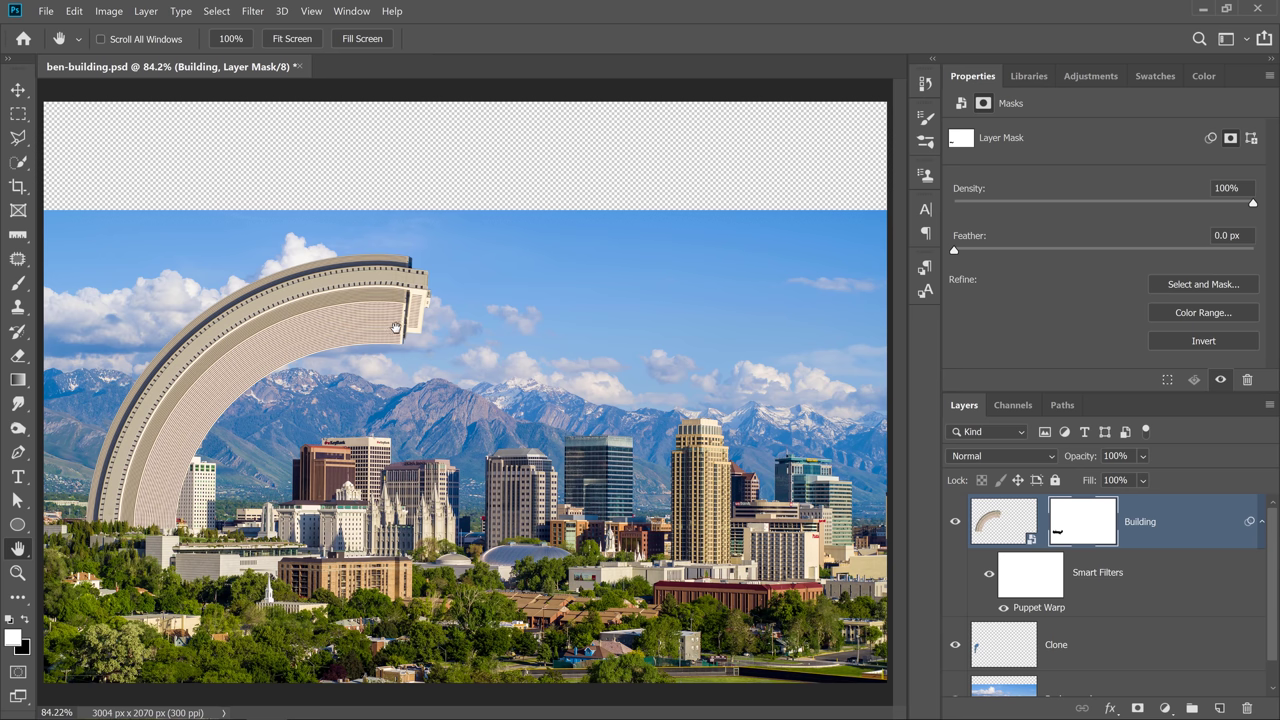
{"action": "left_click", "coordinate": [18, 186]}
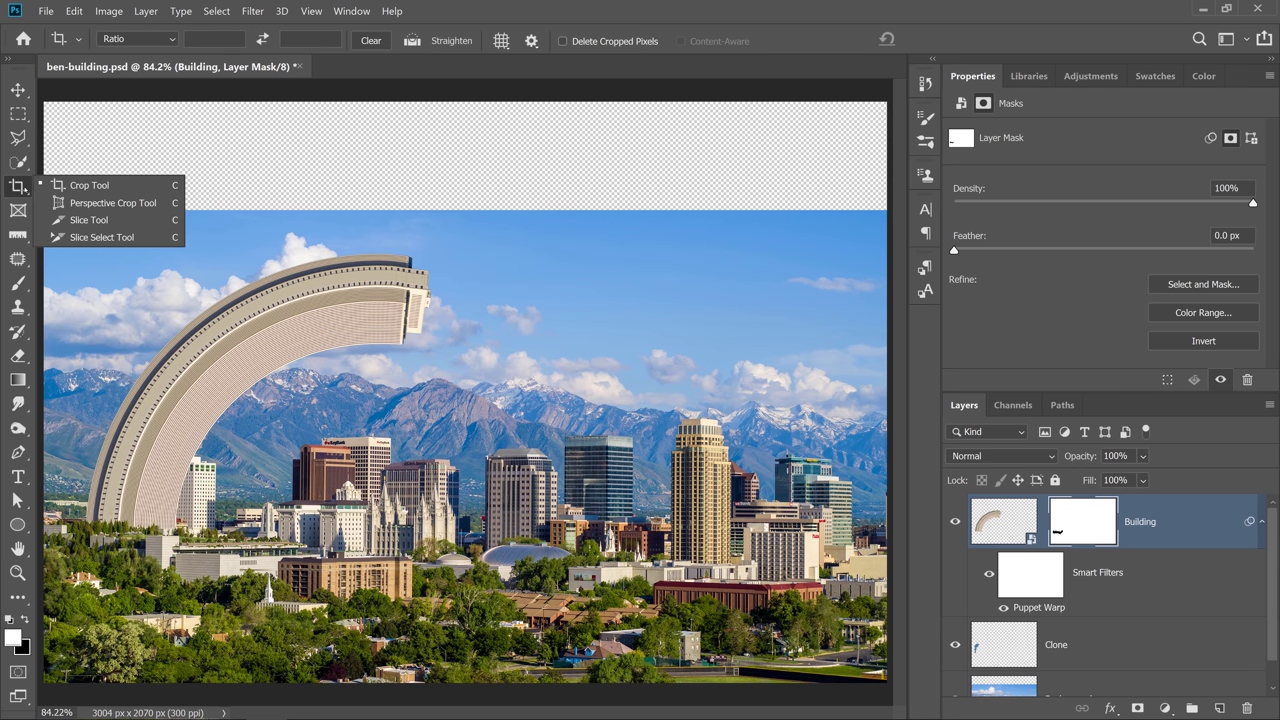
{"action": "left_click", "coordinate": [90, 185]}
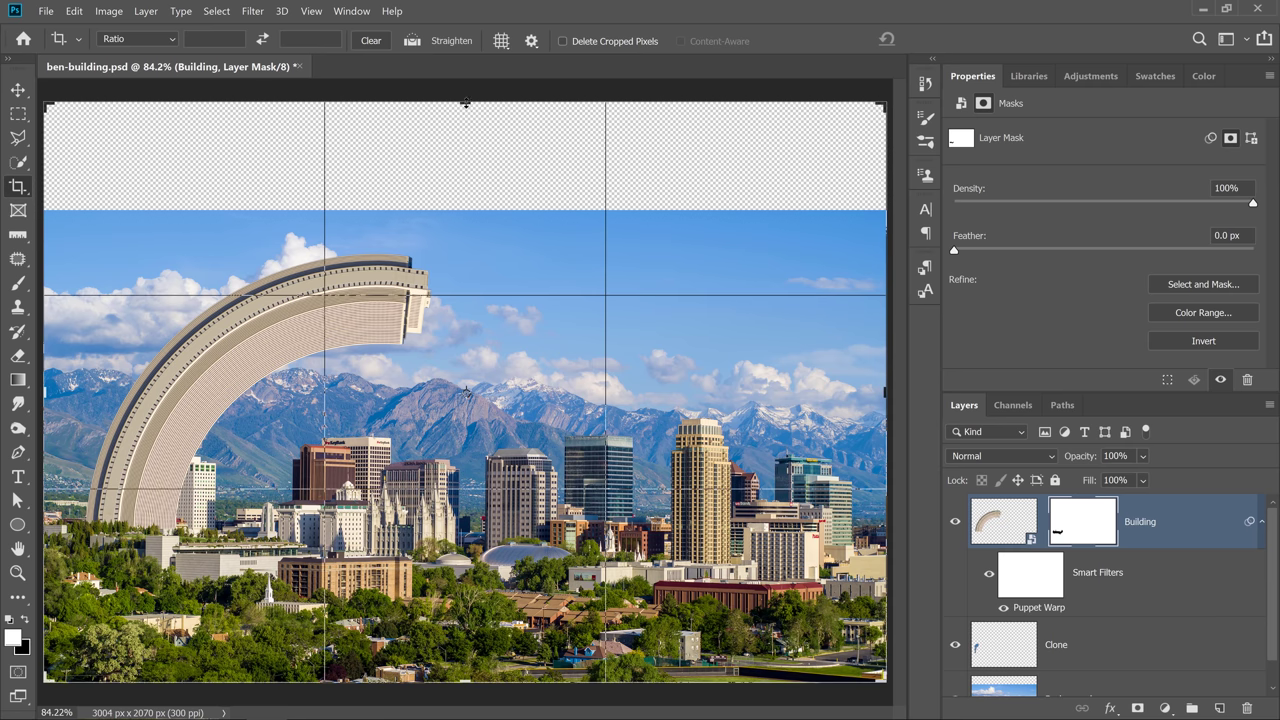
{"action": "left_click_drag", "start_coordinate": [465, 102], "coordinate": [468, 158]}
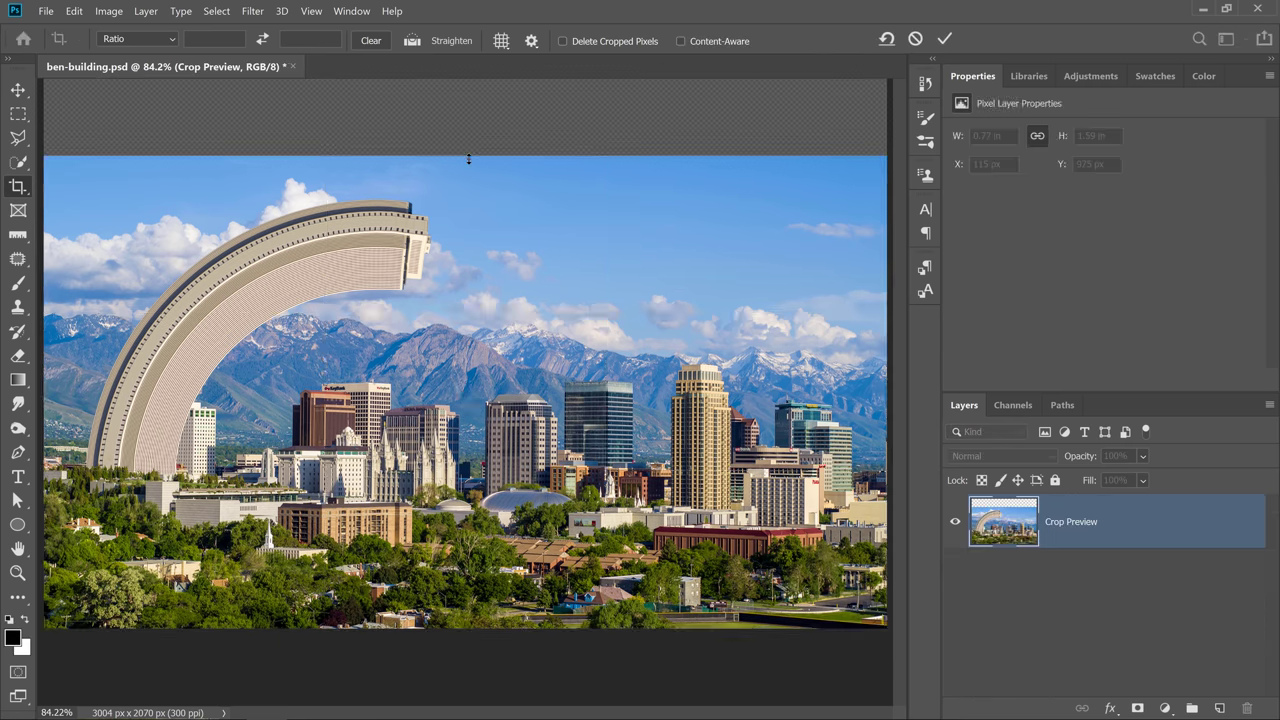
{"action": "key", "text": "Return"}
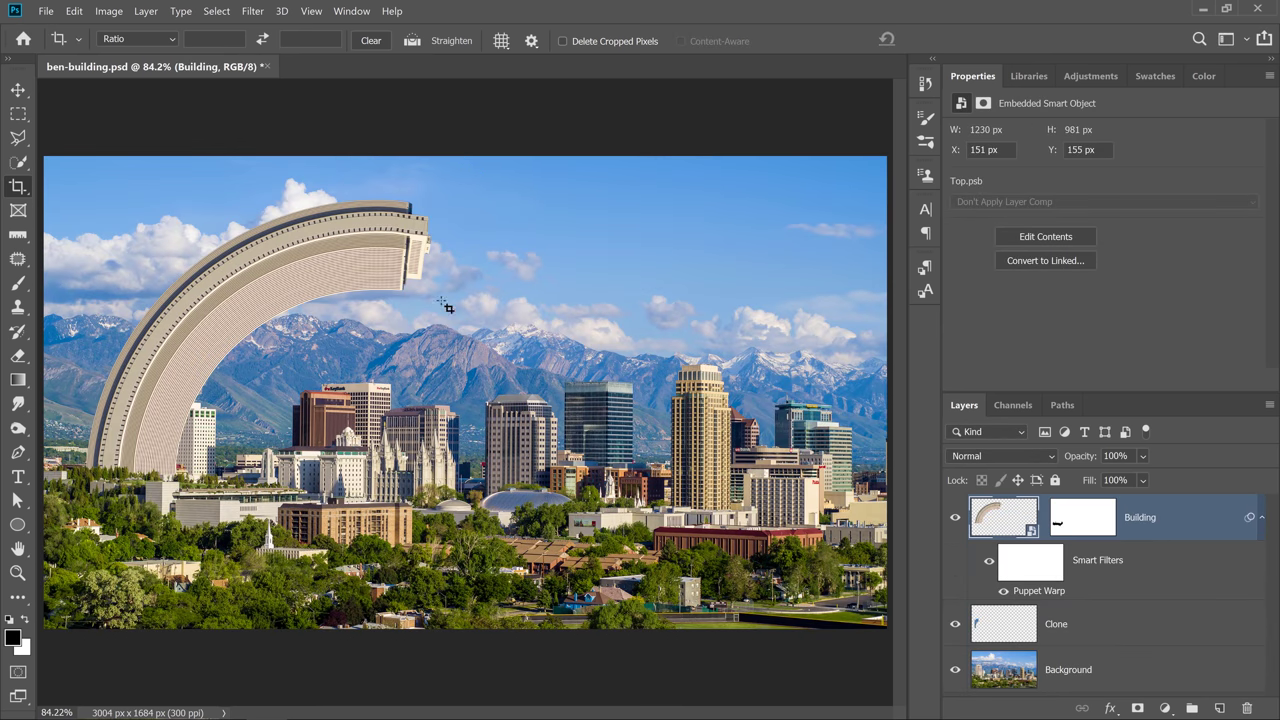